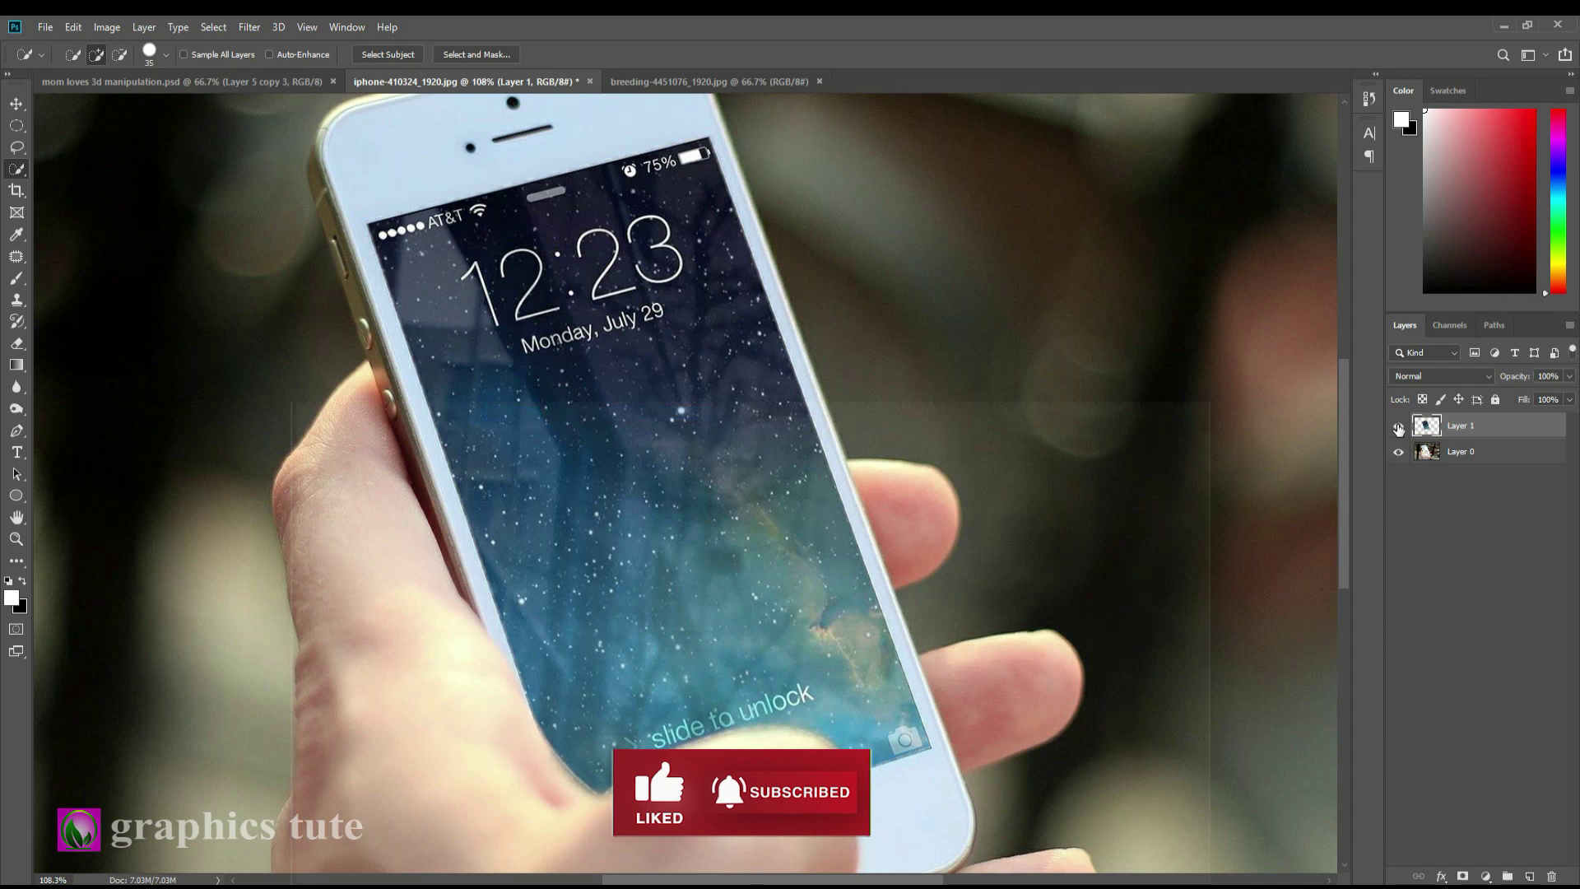
Add a Brightness/Contrast adjustment layer above Layer 1 and set its brightness to -121
{"action": "left_click", "coordinate": [20, 540]}
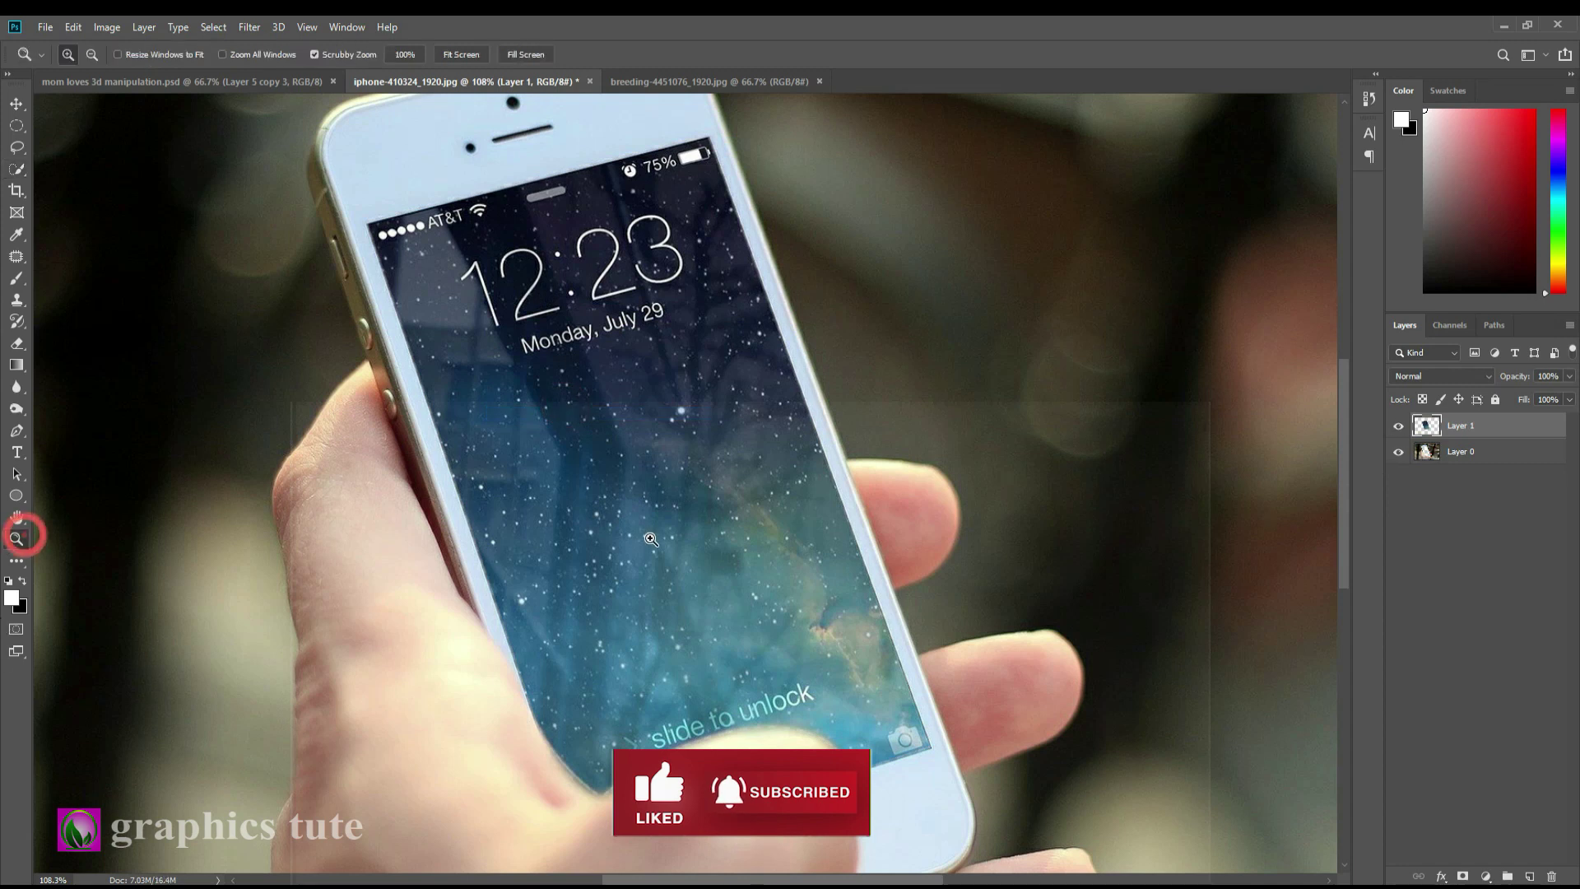
{"action": "left_click_drag", "start_coordinate": [650, 539], "coordinate": [576, 539]}
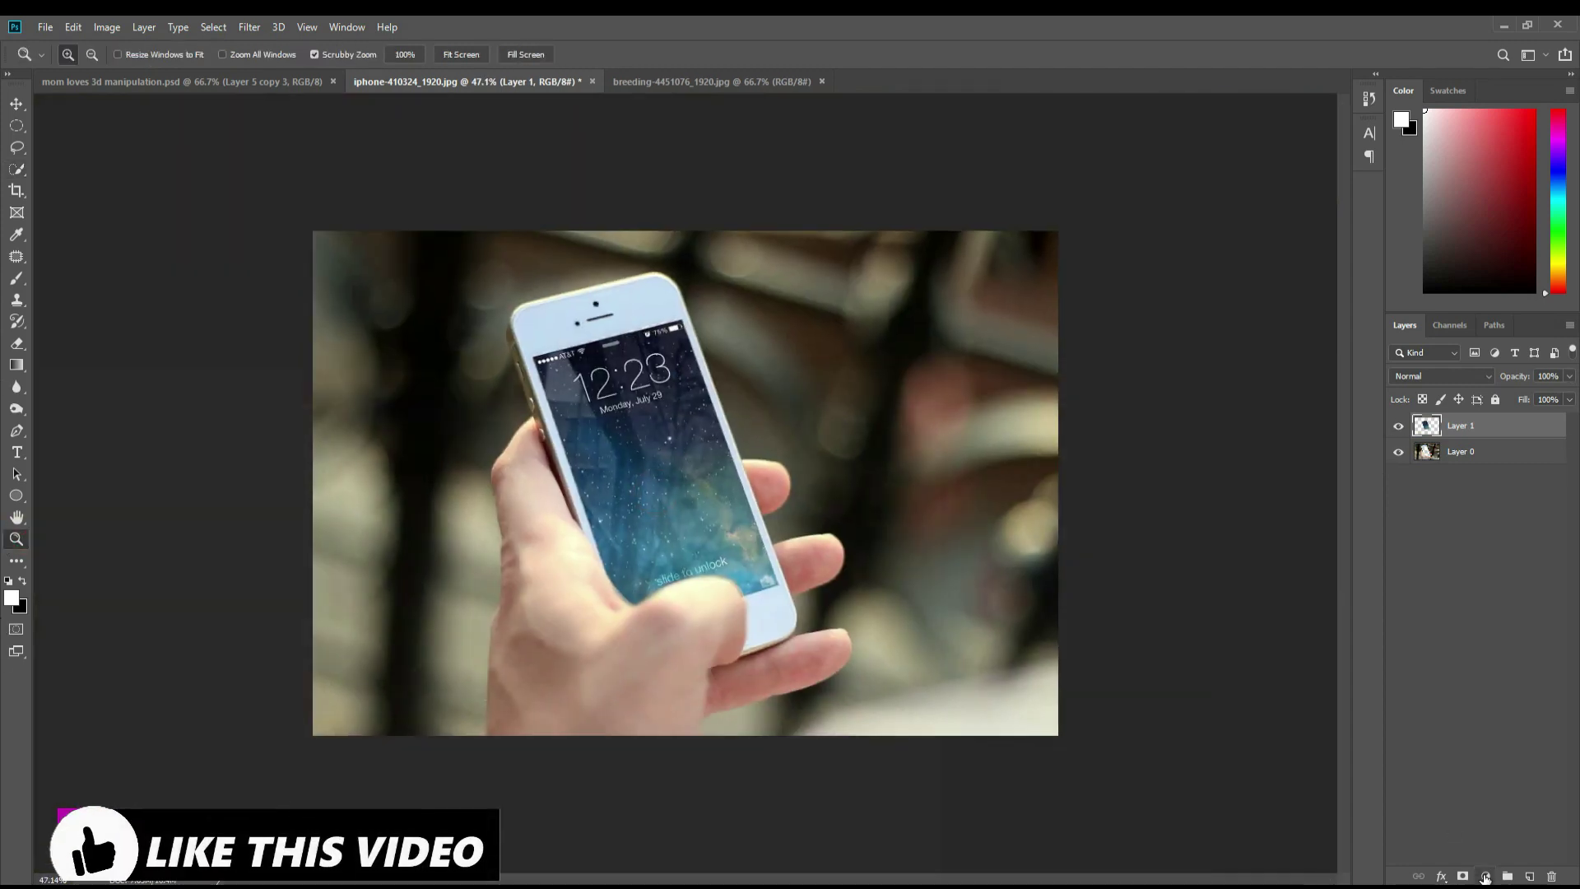
{"action": "left_click", "coordinate": [1479, 877]}
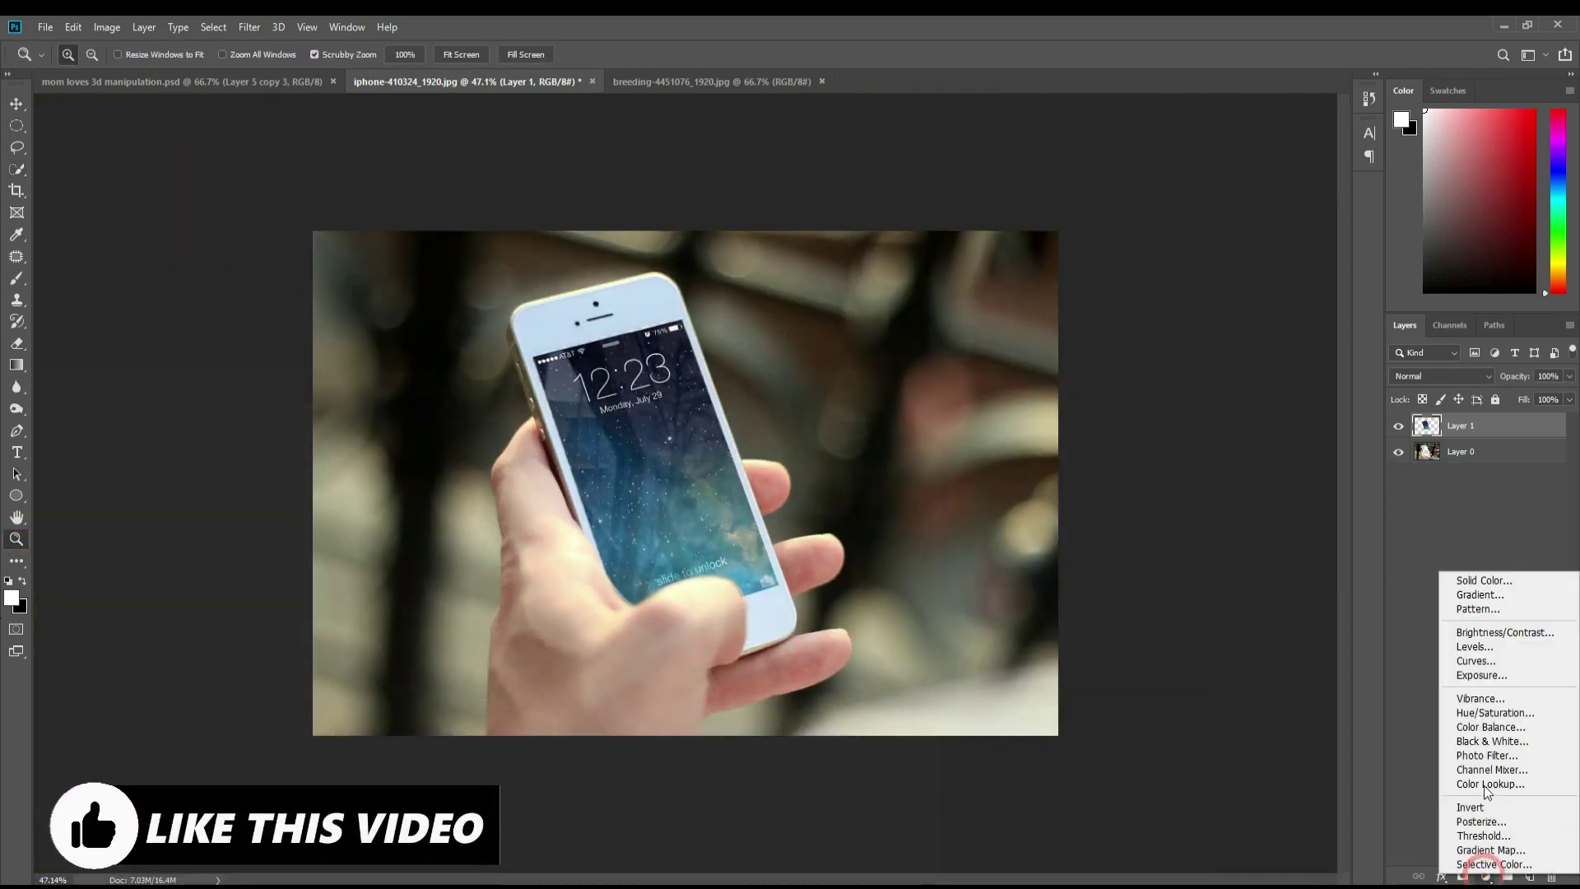
{"action": "left_click", "coordinate": [1485, 632]}
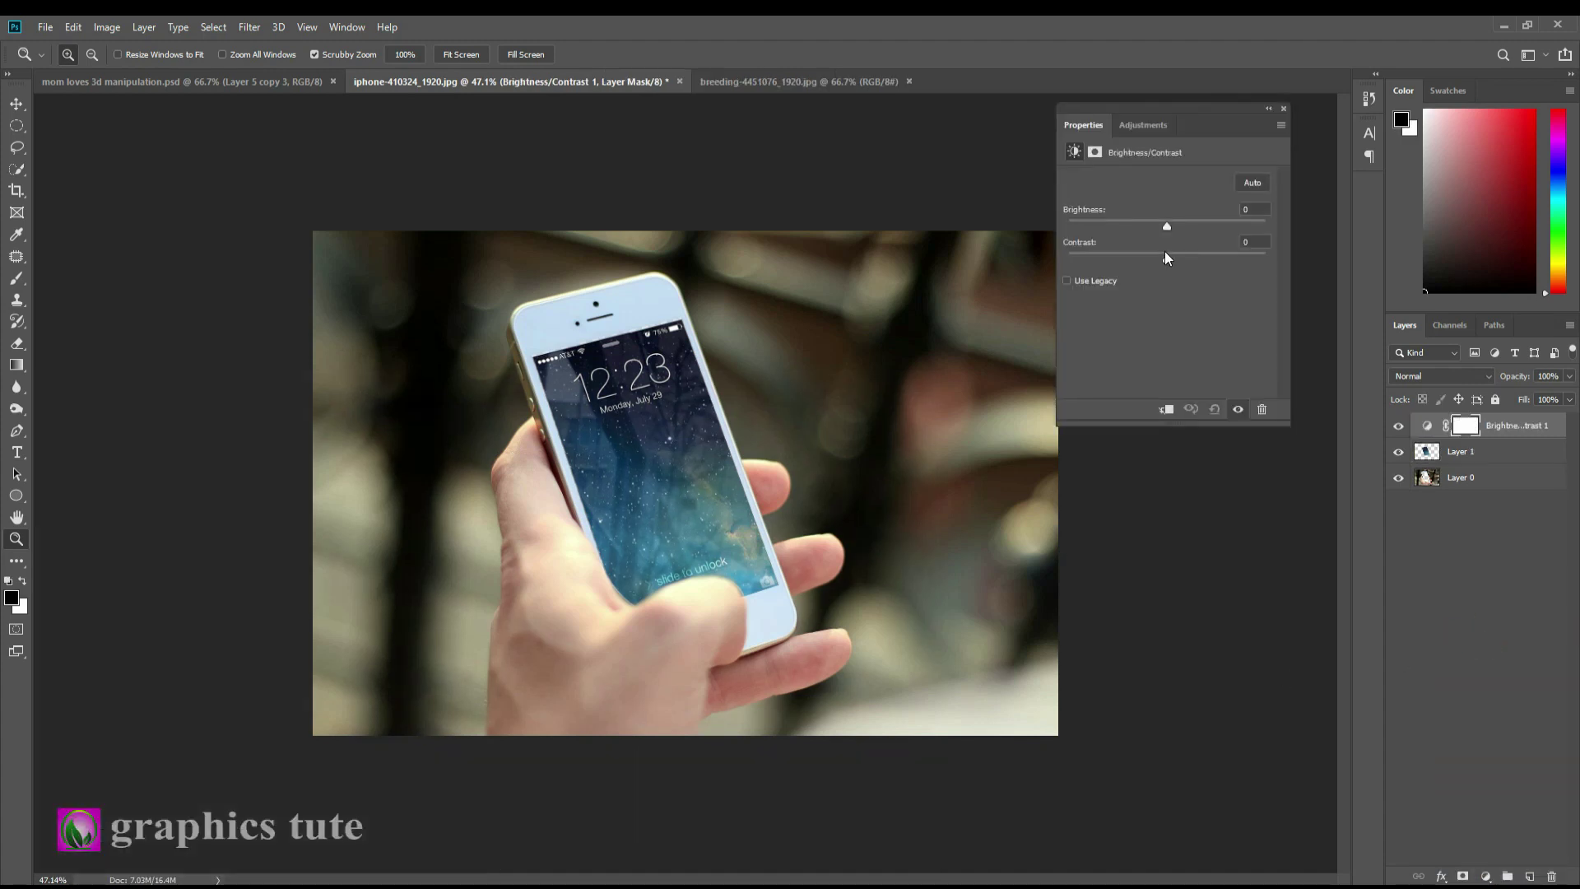
{"action": "left_click_drag", "start_coordinate": [1167, 226], "coordinate": [1086, 227]}
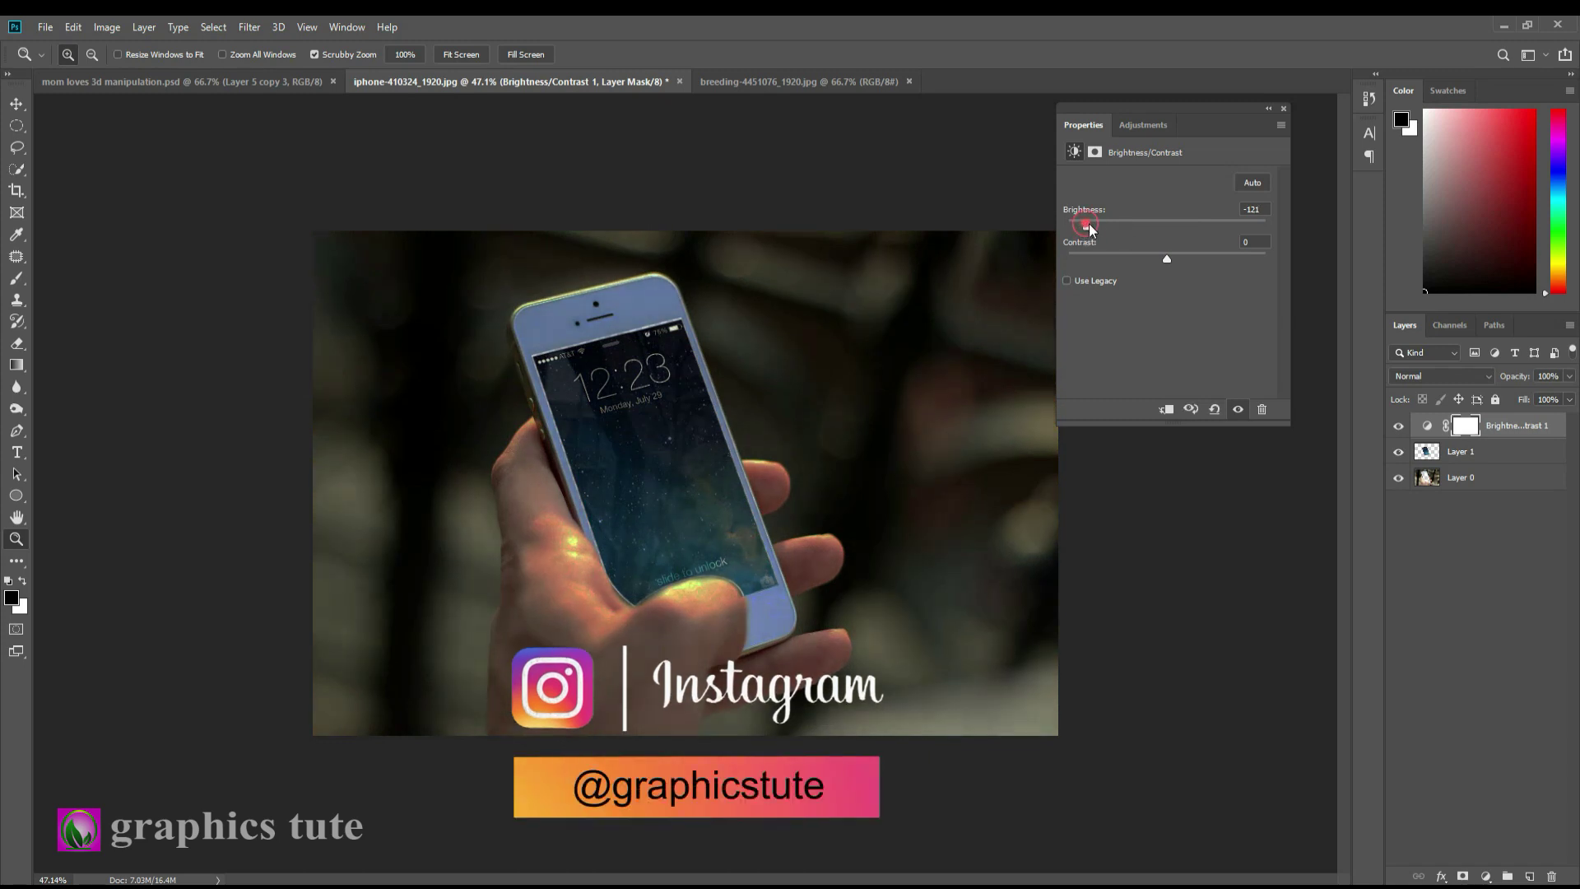
{"action": "left_click", "coordinate": [1284, 110]}
Paint black with a soft brush on the adjustment's mask over the phone and the adjoining thumb area to restore their brightness
{"action": "left_click_drag", "start_coordinate": [627, 591], "coordinate": [653, 596]}
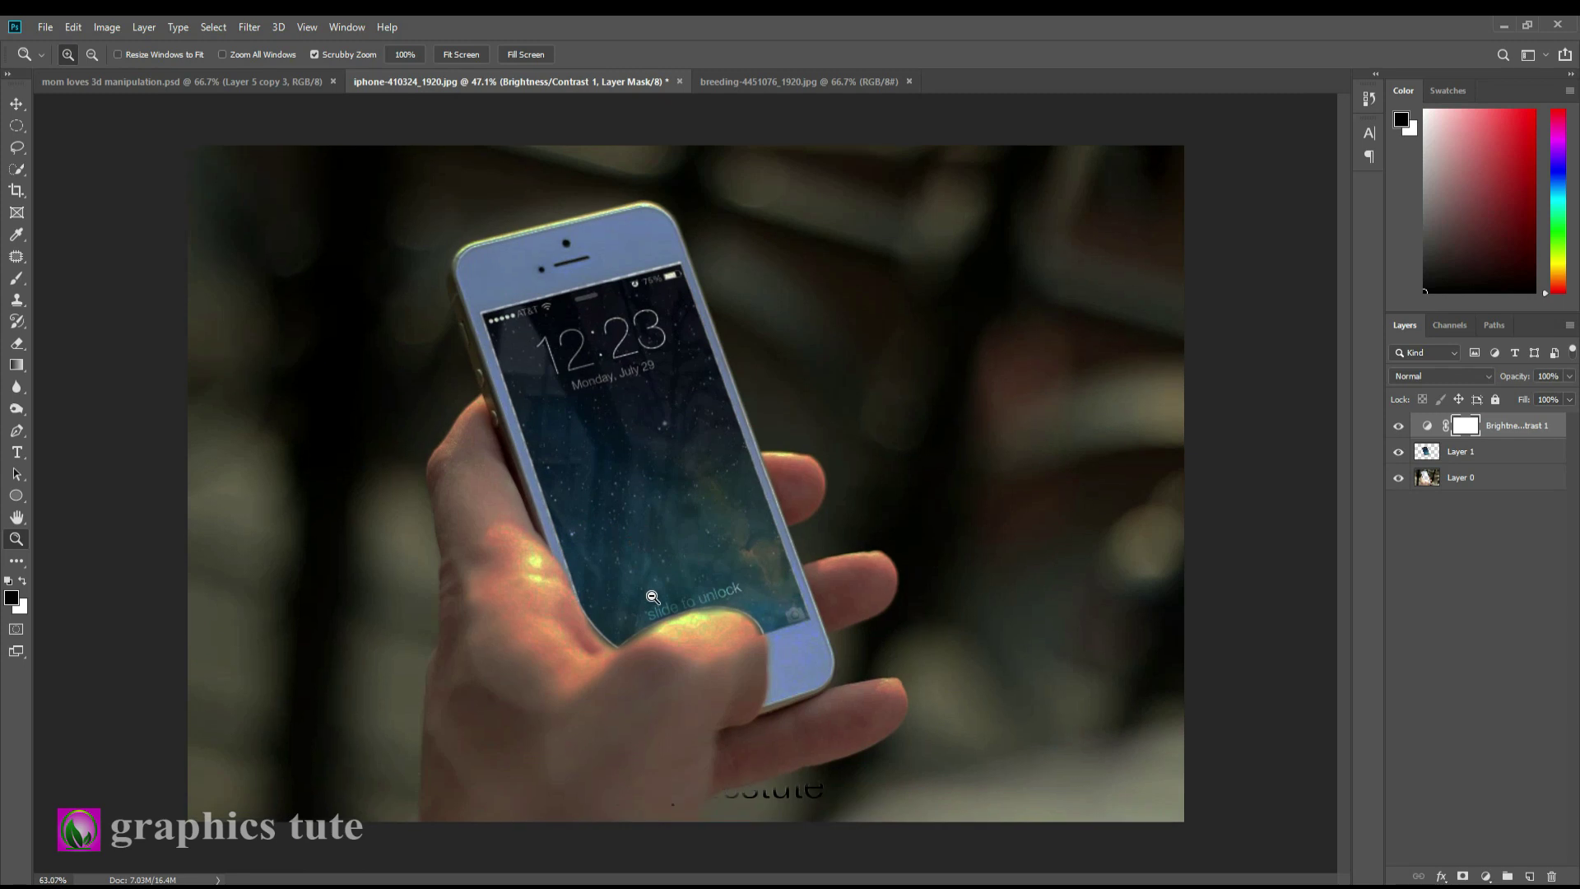
{"action": "left_click", "coordinate": [17, 280]}
{"action": "key", "text": "bracketright"}
{"action": "key", "text": "bracketright"}
{"action": "key", "text": "bracketright"}
{"action": "left_click", "coordinate": [555, 305]}
{"action": "left_click", "coordinate": [573, 300]}
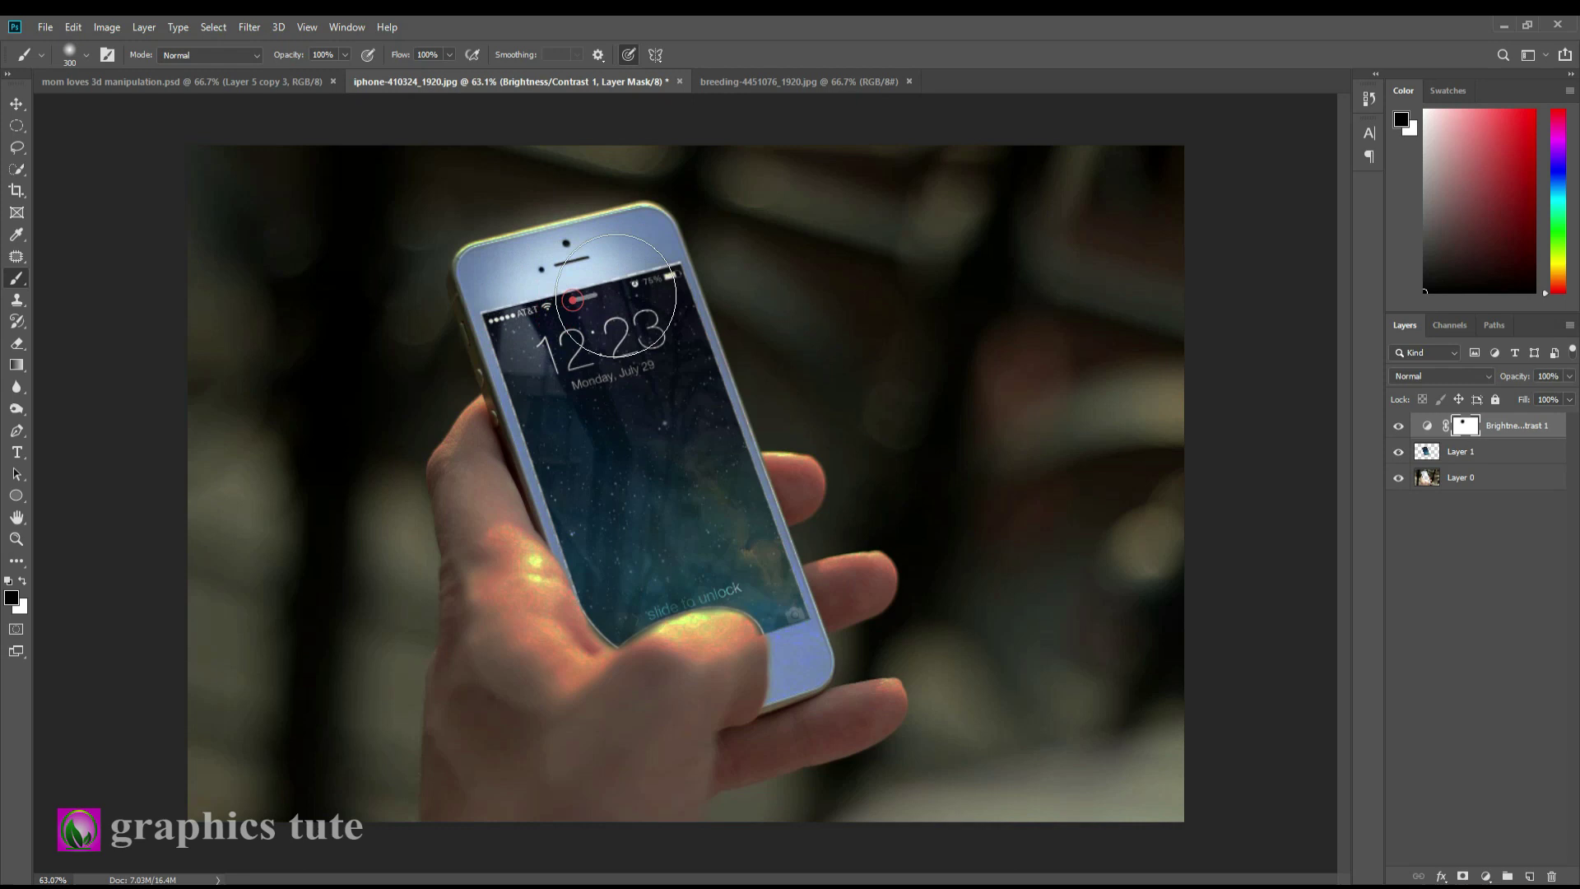
{"action": "key", "text": "bracketleft"}
{"action": "key", "text": "bracketleft"}
{"action": "key", "text": "bracketleft"}
{"action": "key", "text": "bracketleft"}
{"action": "key", "text": "bracketleft"}
{"action": "mouse_move", "coordinate": [603, 248]}
{"action": "left_mouse_down"}
{"action": "mouse_move", "coordinate": [645, 279]}
{"action": "mouse_move", "coordinate": [586, 252]}
{"action": "mouse_move", "coordinate": [482, 272]}
{"action": "mouse_move", "coordinate": [554, 546]}
{"action": "mouse_move", "coordinate": [596, 632]}
{"action": "mouse_move", "coordinate": [668, 601]}
{"action": "mouse_move", "coordinate": [767, 635]}
{"action": "mouse_move", "coordinate": [664, 274]}
{"action": "mouse_move", "coordinate": [673, 403]}
{"action": "mouse_move", "coordinate": [648, 413]}
{"action": "mouse_move", "coordinate": [587, 323]}
{"action": "mouse_move", "coordinate": [599, 439]}
{"action": "mouse_move", "coordinate": [626, 566]}
{"action": "mouse_move", "coordinate": [667, 476]}
{"action": "mouse_move", "coordinate": [627, 455]}
{"action": "mouse_move", "coordinate": [652, 403]}
{"action": "mouse_move", "coordinate": [678, 513]}
{"action": "mouse_move", "coordinate": [699, 567]}
{"action": "left_mouse_up"}
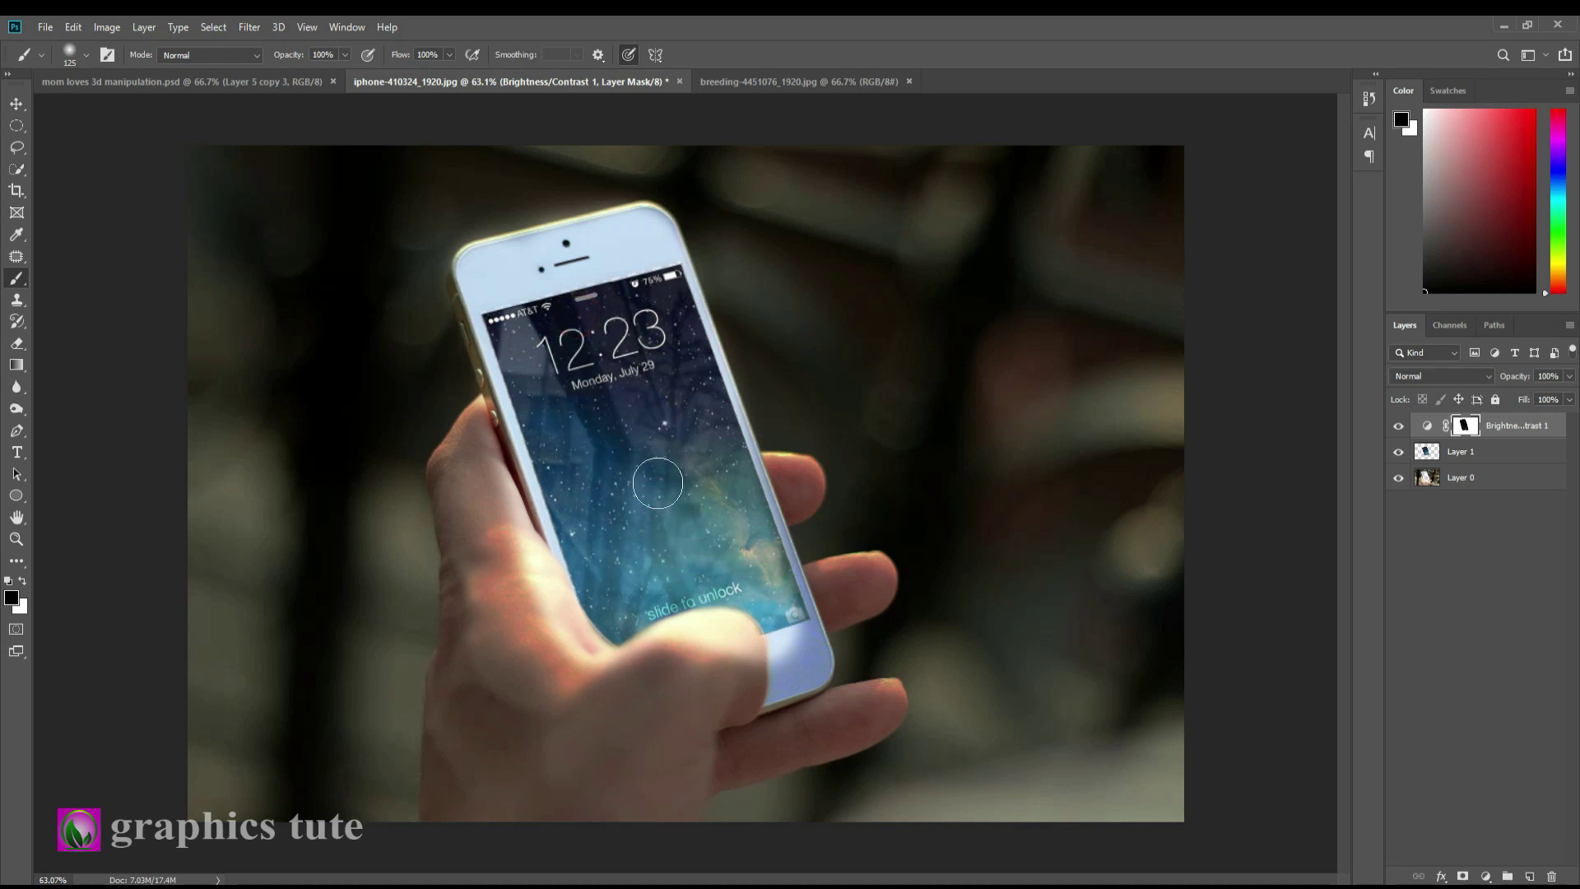
{"action": "left_click_drag", "start_coordinate": [638, 491], "coordinate": [621, 475]}
{"action": "key", "text": "bracketright"}
{"action": "key", "text": "bracketright"}
{"action": "key", "text": "bracketright"}
{"action": "left_click", "coordinate": [589, 608]}
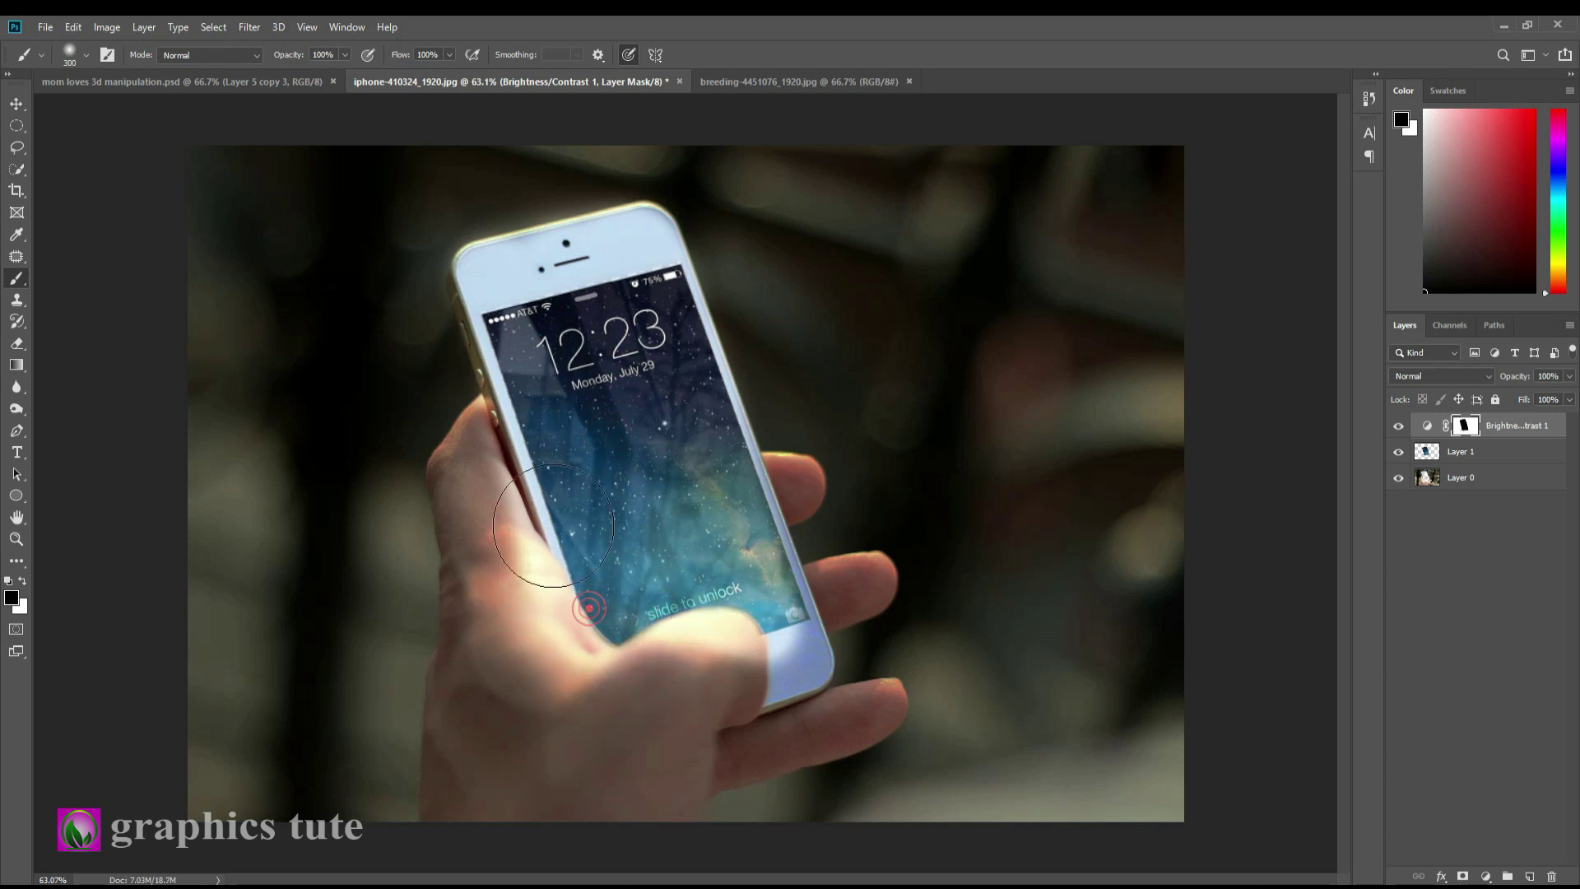
{"action": "key", "text": "ctrl+z"}
{"action": "key", "text": "bracketleft"}
{"action": "key", "text": "bracketleft"}
{"action": "key", "text": "bracketleft"}
{"action": "key", "text": "bracketleft"}
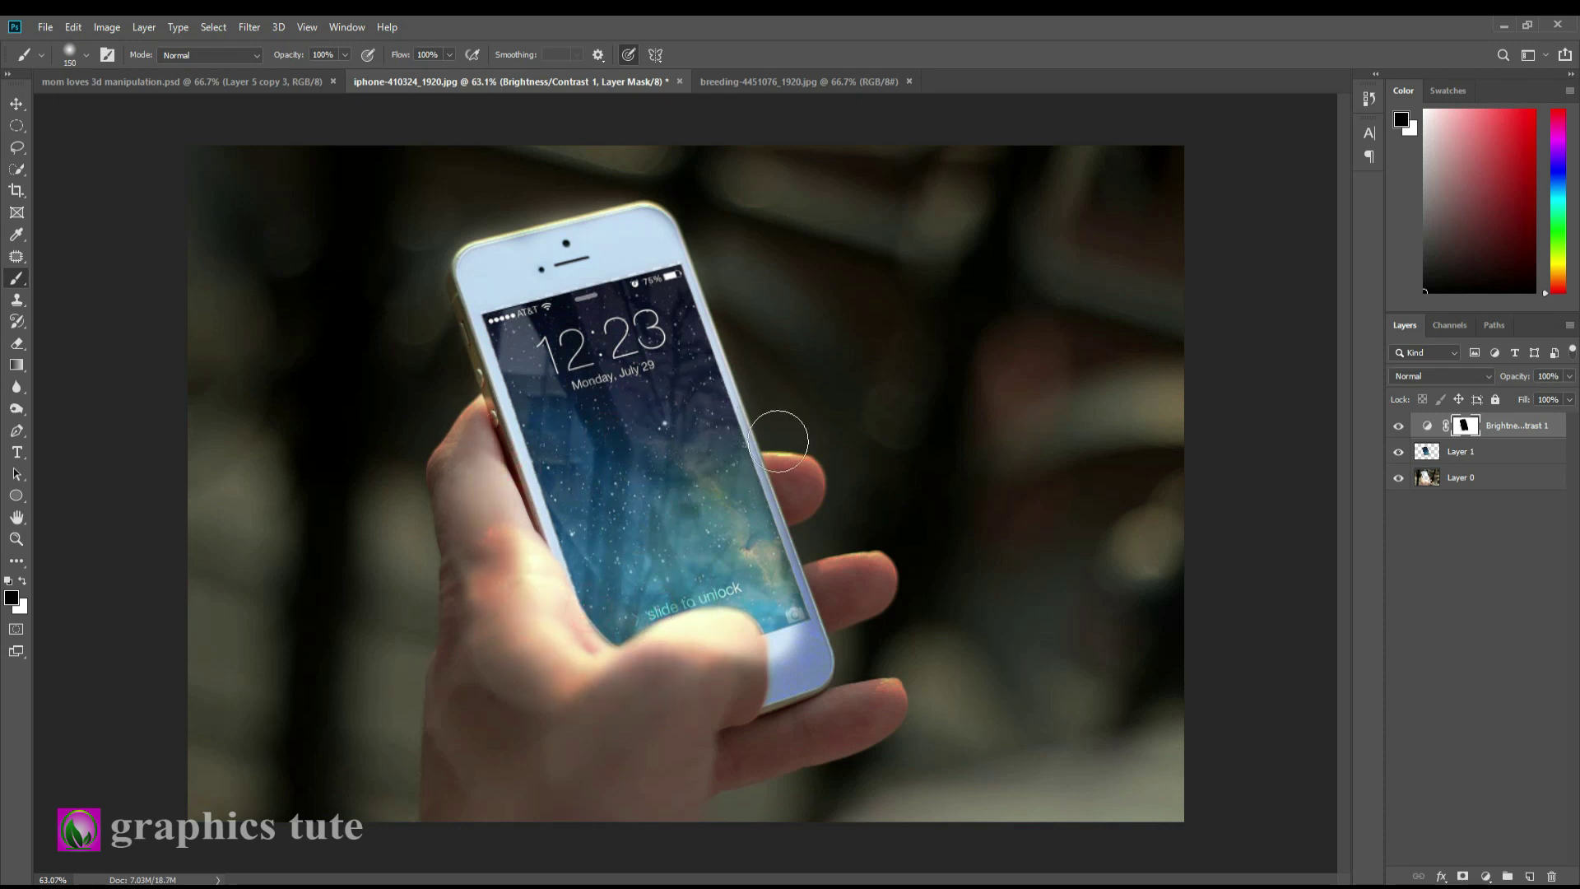
{"action": "left_click_drag", "start_coordinate": [772, 448], "coordinate": [810, 464]}
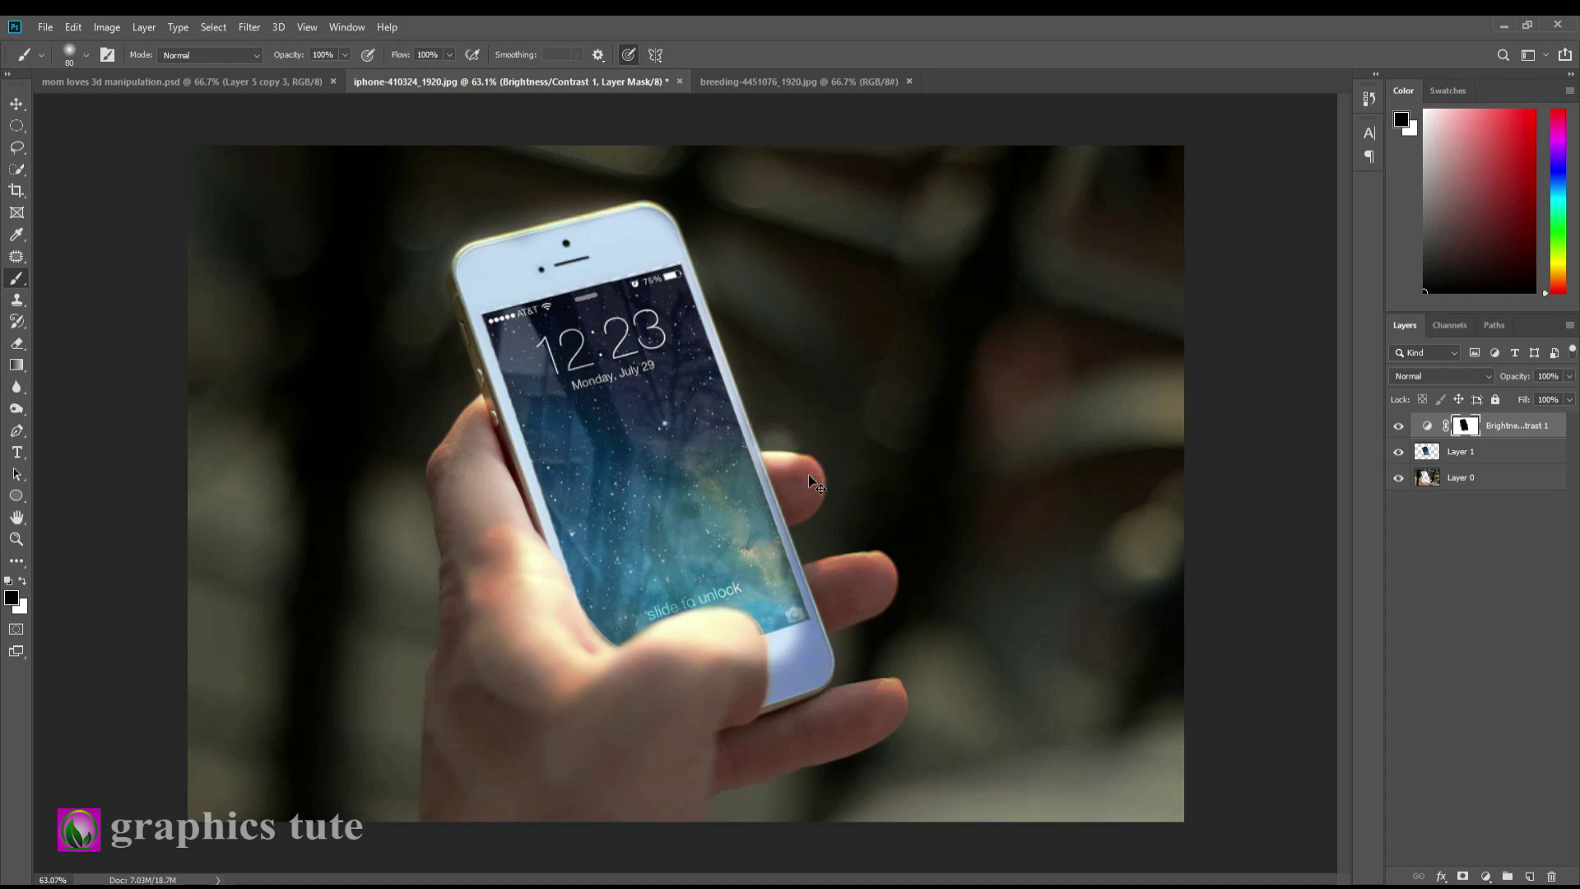
{"action": "key", "text": "ctrl+z"}
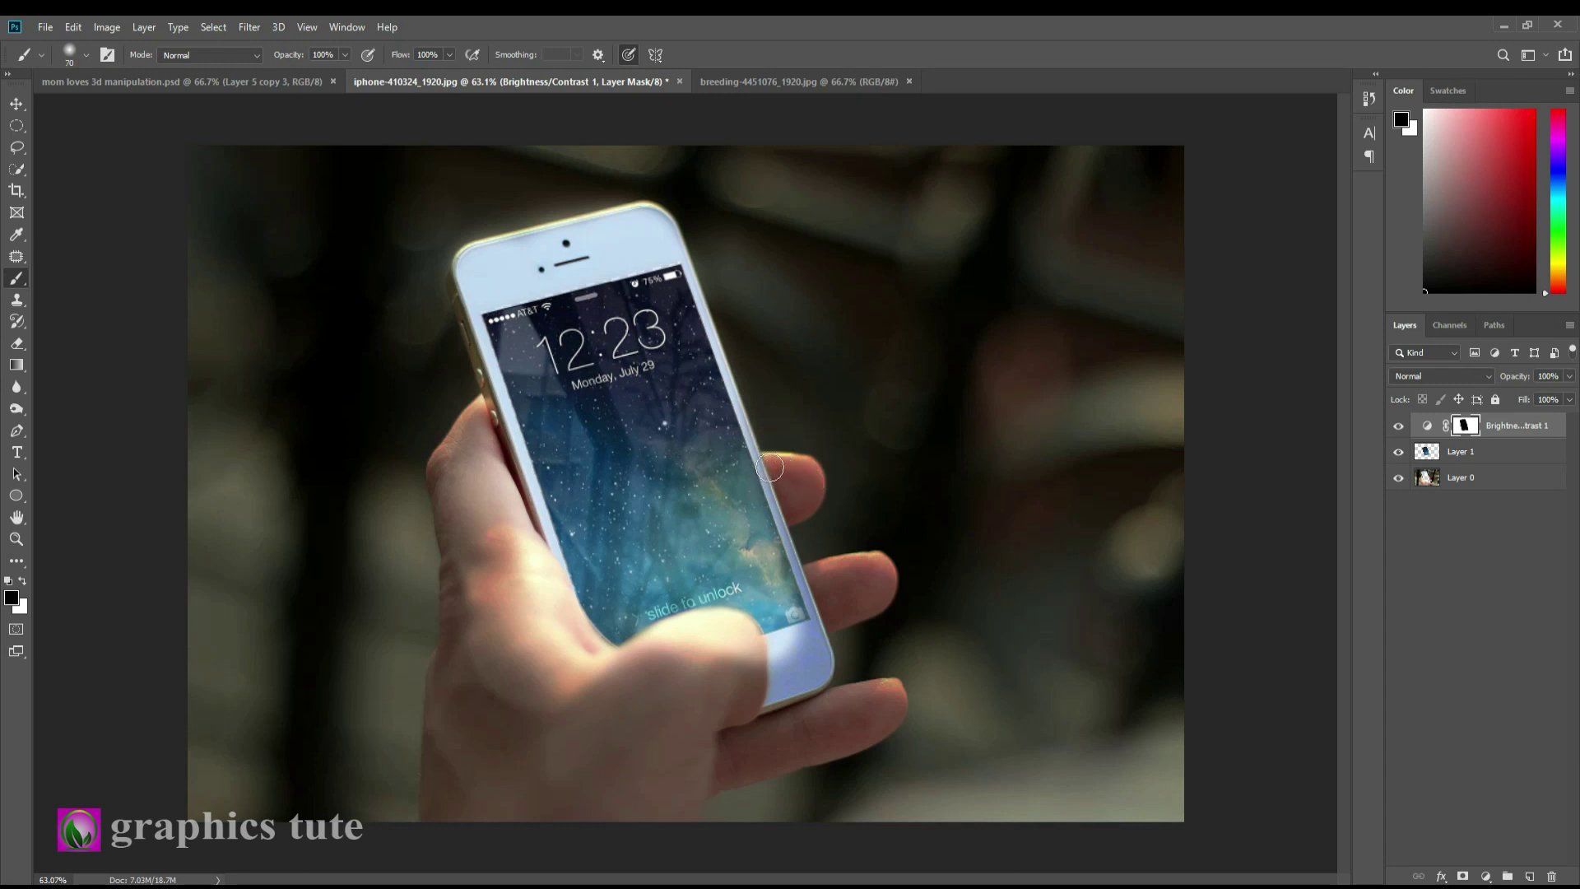
Brush black on the mask over the fingers' upper edges, then, at 46% opacity, over the fingers and the phone's lower bezel
{"action": "left_click_drag", "start_coordinate": [763, 458], "coordinate": [813, 475]}
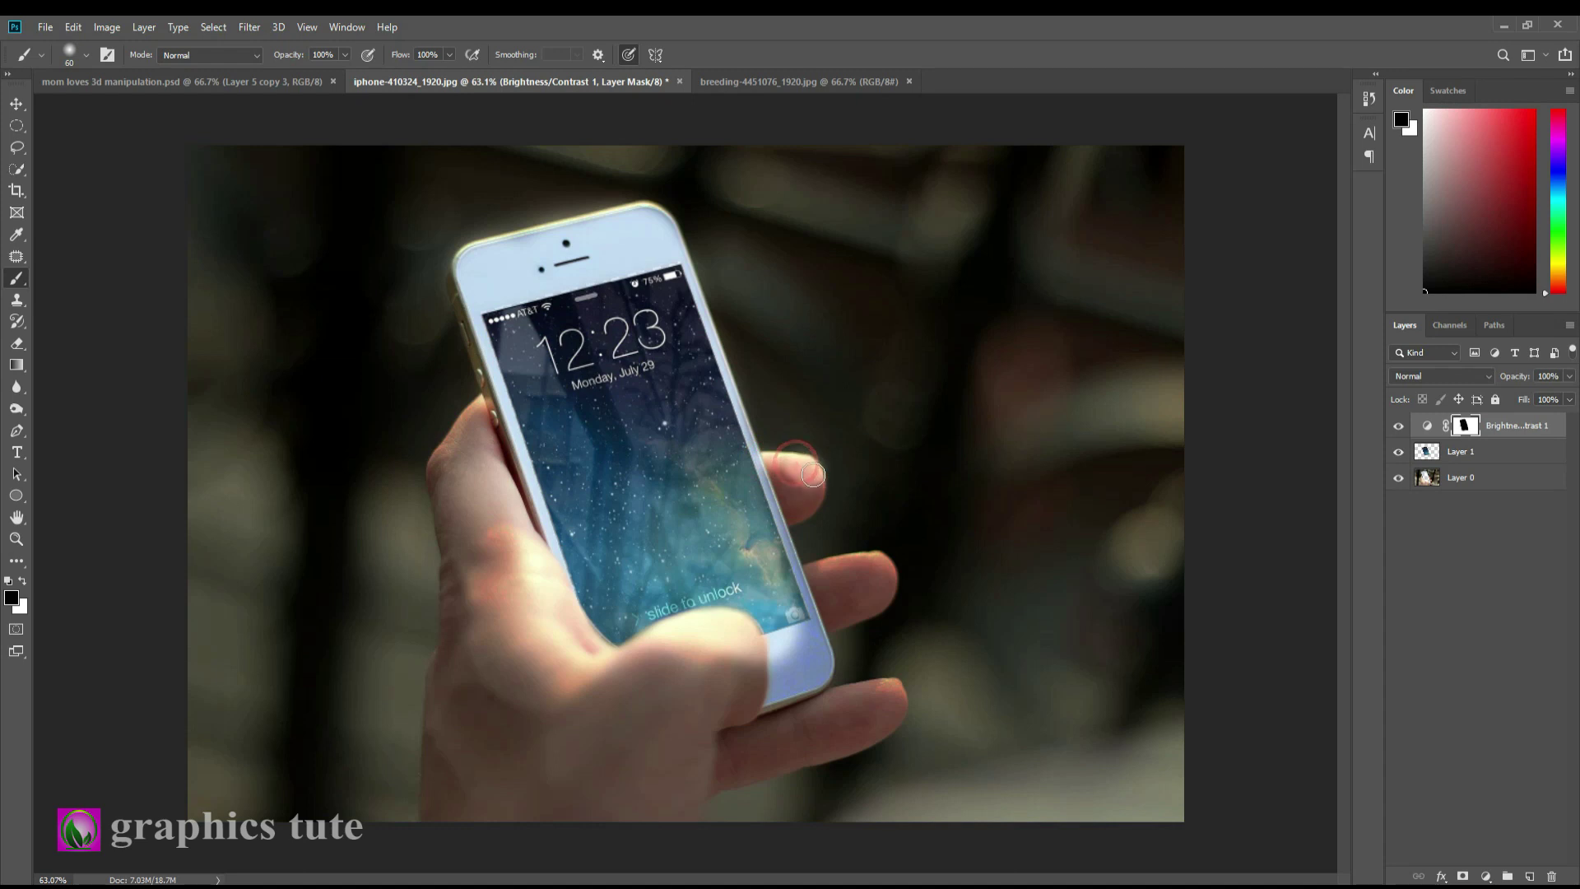
{"action": "left_click_drag", "start_coordinate": [817, 566], "coordinate": [881, 566]}
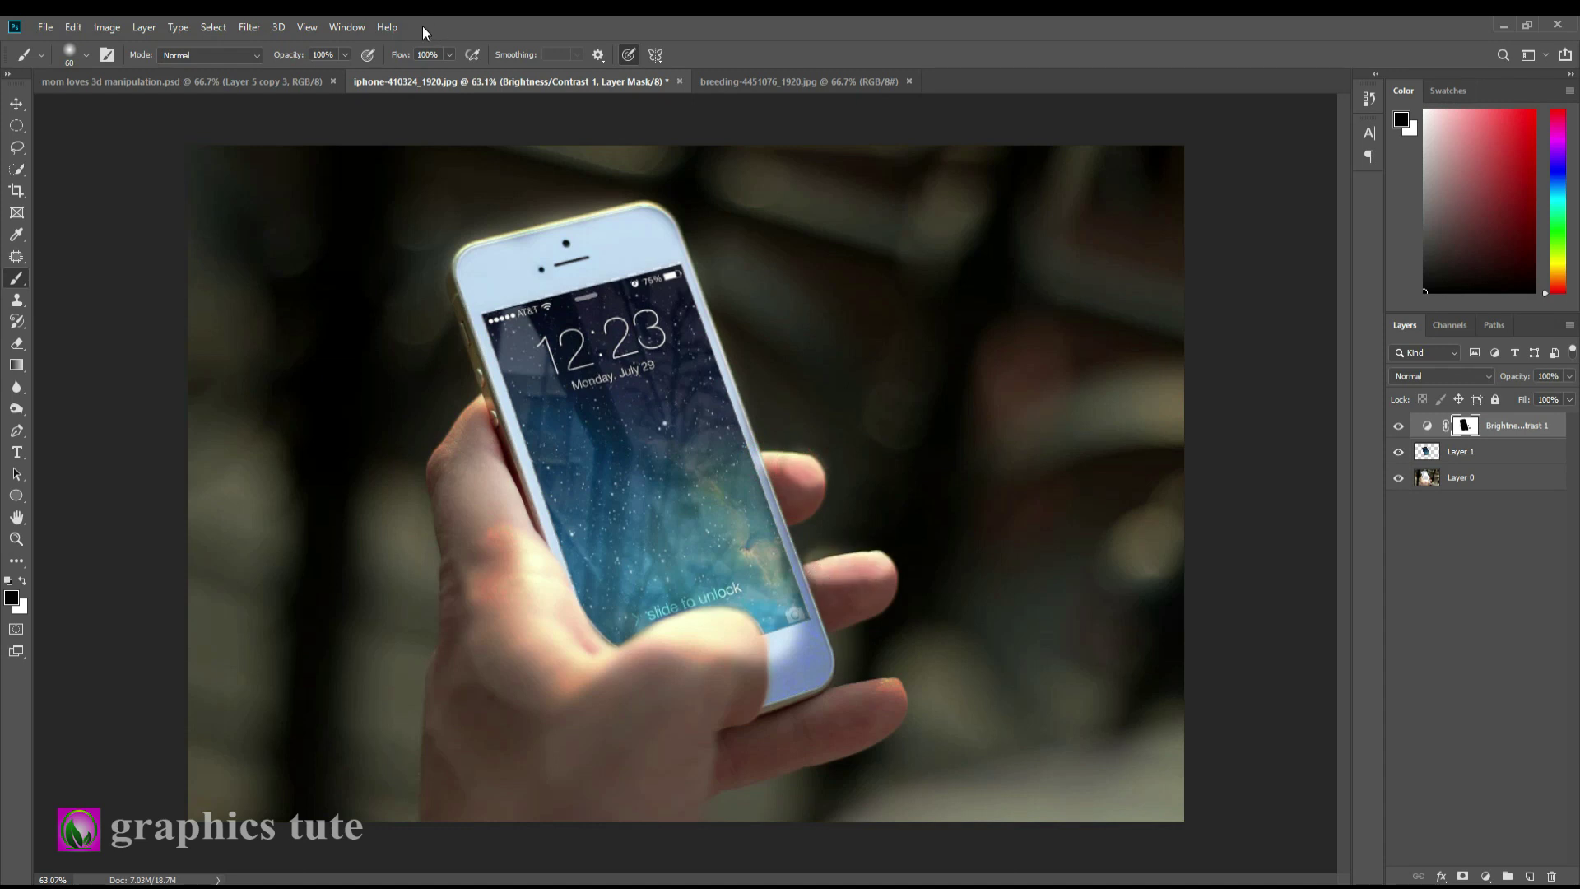
{"action": "left_click_drag", "start_coordinate": [290, 56], "coordinate": [245, 70]}
{"action": "left_click_drag", "start_coordinate": [865, 574], "coordinate": [820, 582]}
{"action": "mouse_move", "coordinate": [848, 691]}
{"action": "left_mouse_down"}
{"action": "mouse_move", "coordinate": [873, 692]}
{"action": "mouse_move", "coordinate": [786, 690]}
{"action": "mouse_move", "coordinate": [801, 617]}
{"action": "mouse_move", "coordinate": [813, 679]}
{"action": "mouse_move", "coordinate": [785, 568]}
{"action": "left_mouse_up"}
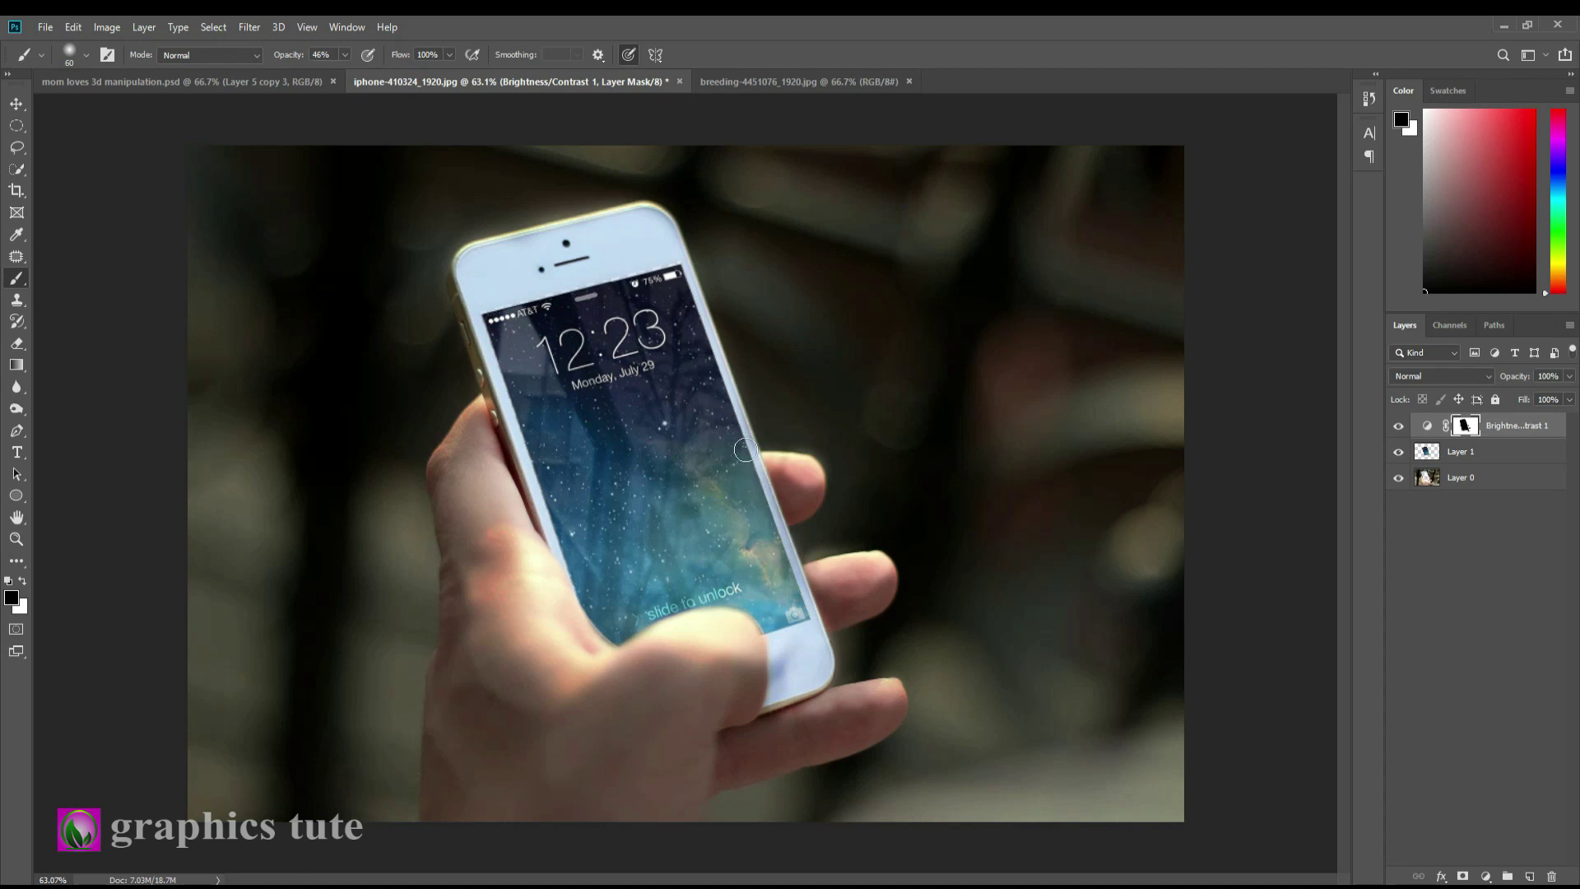
{"action": "left_click_drag", "start_coordinate": [786, 663], "coordinate": [770, 681]}
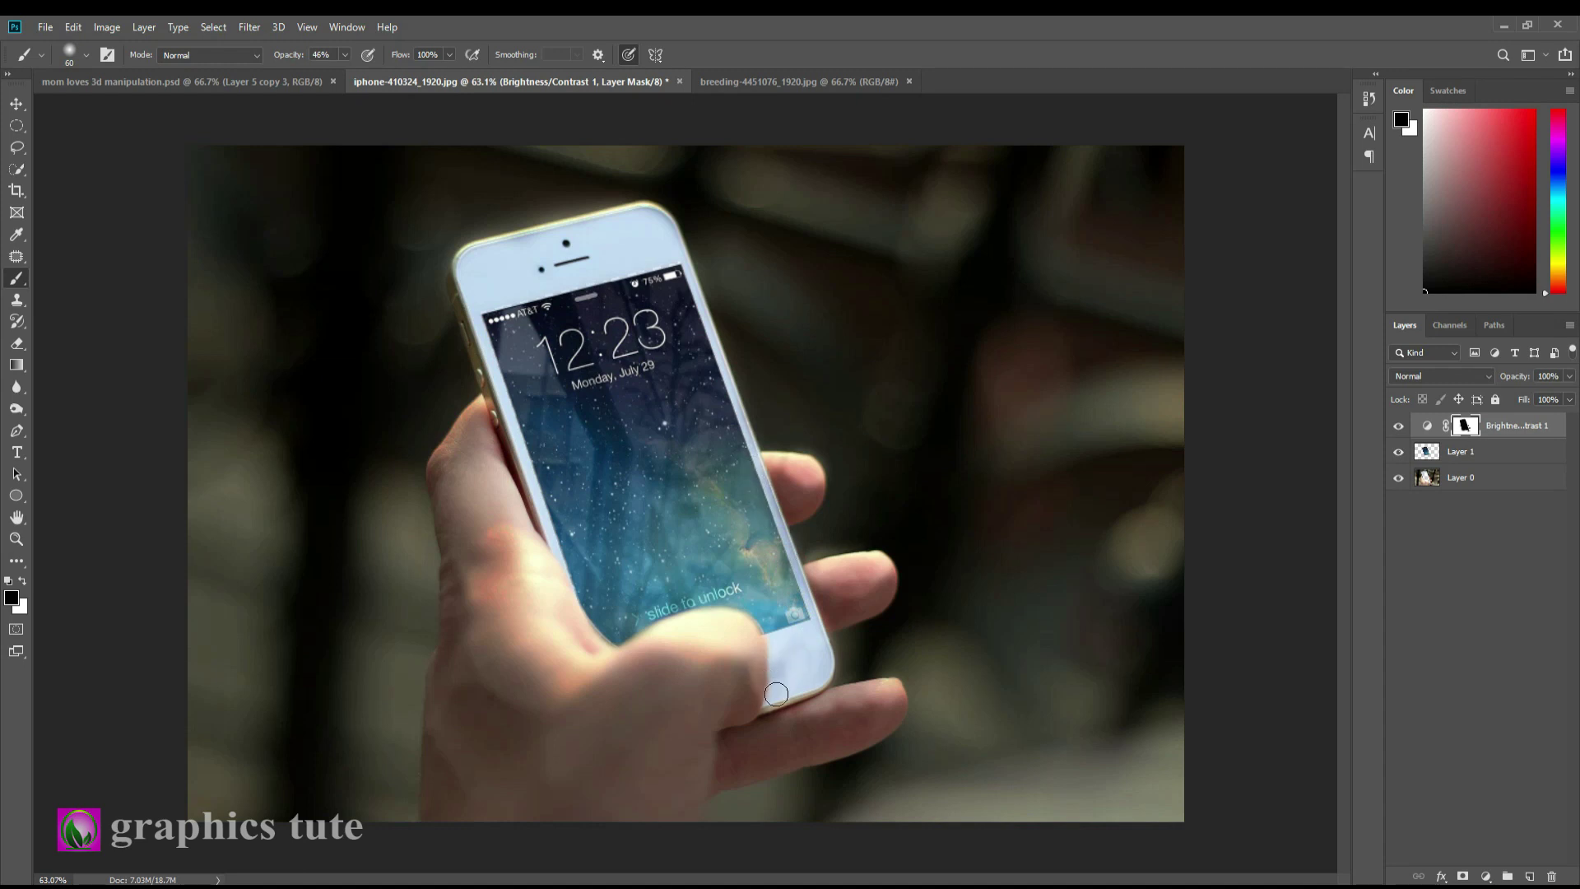
{"action": "left_click", "coordinate": [1399, 426]}
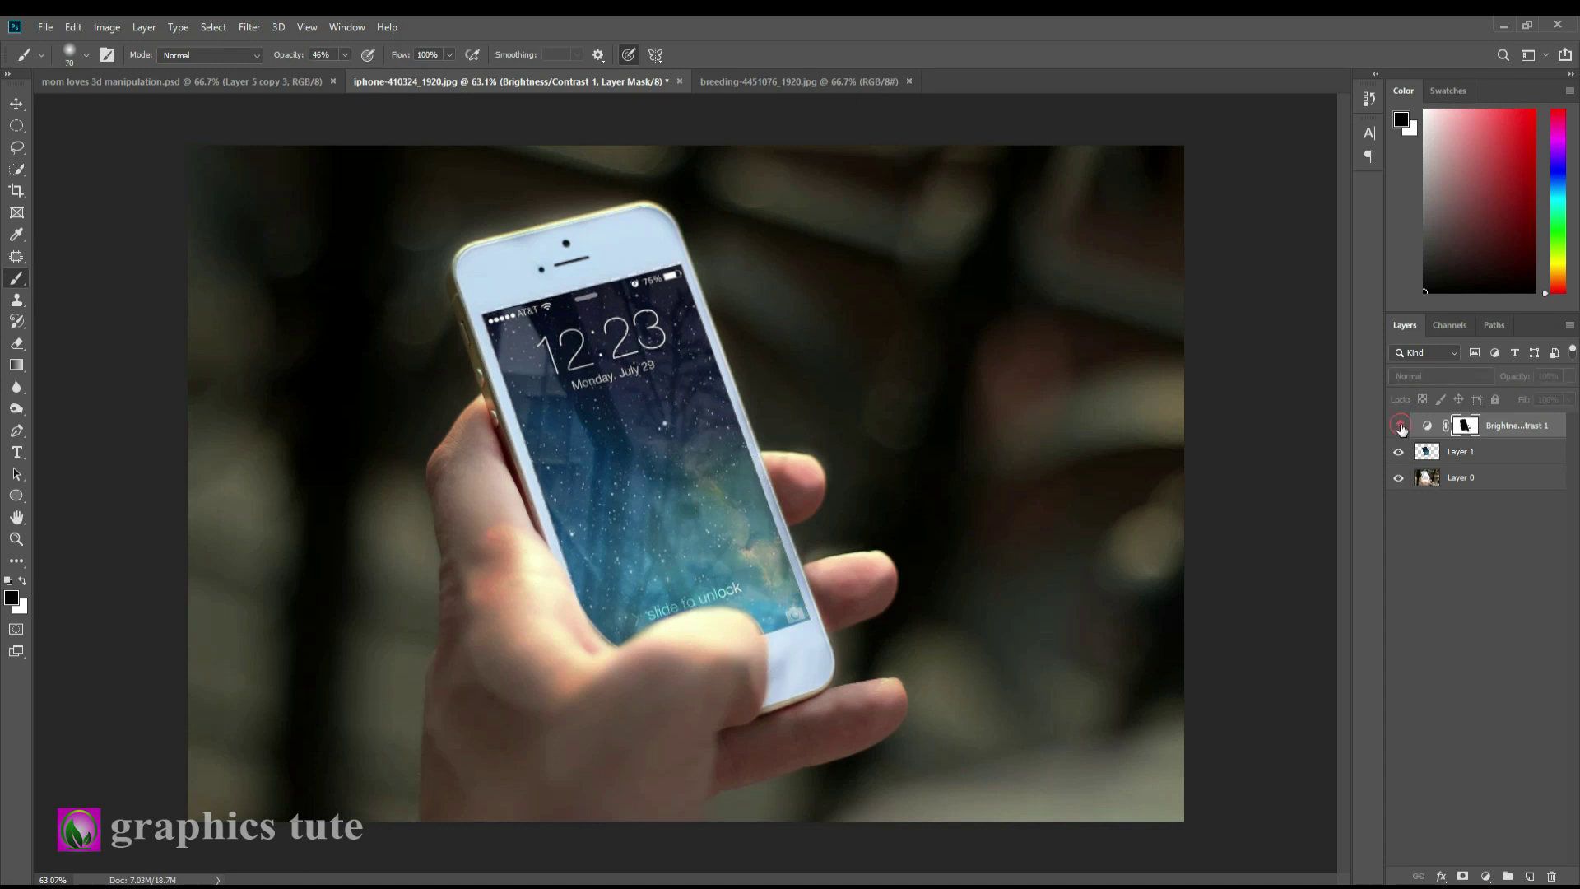
Create a new layer above the adjustment and set the foreground colour to orange #ffa800
{"action": "left_click", "coordinate": [1530, 876]}
{"action": "key", "text": "x"}
{"action": "left_click", "coordinate": [13, 598]}
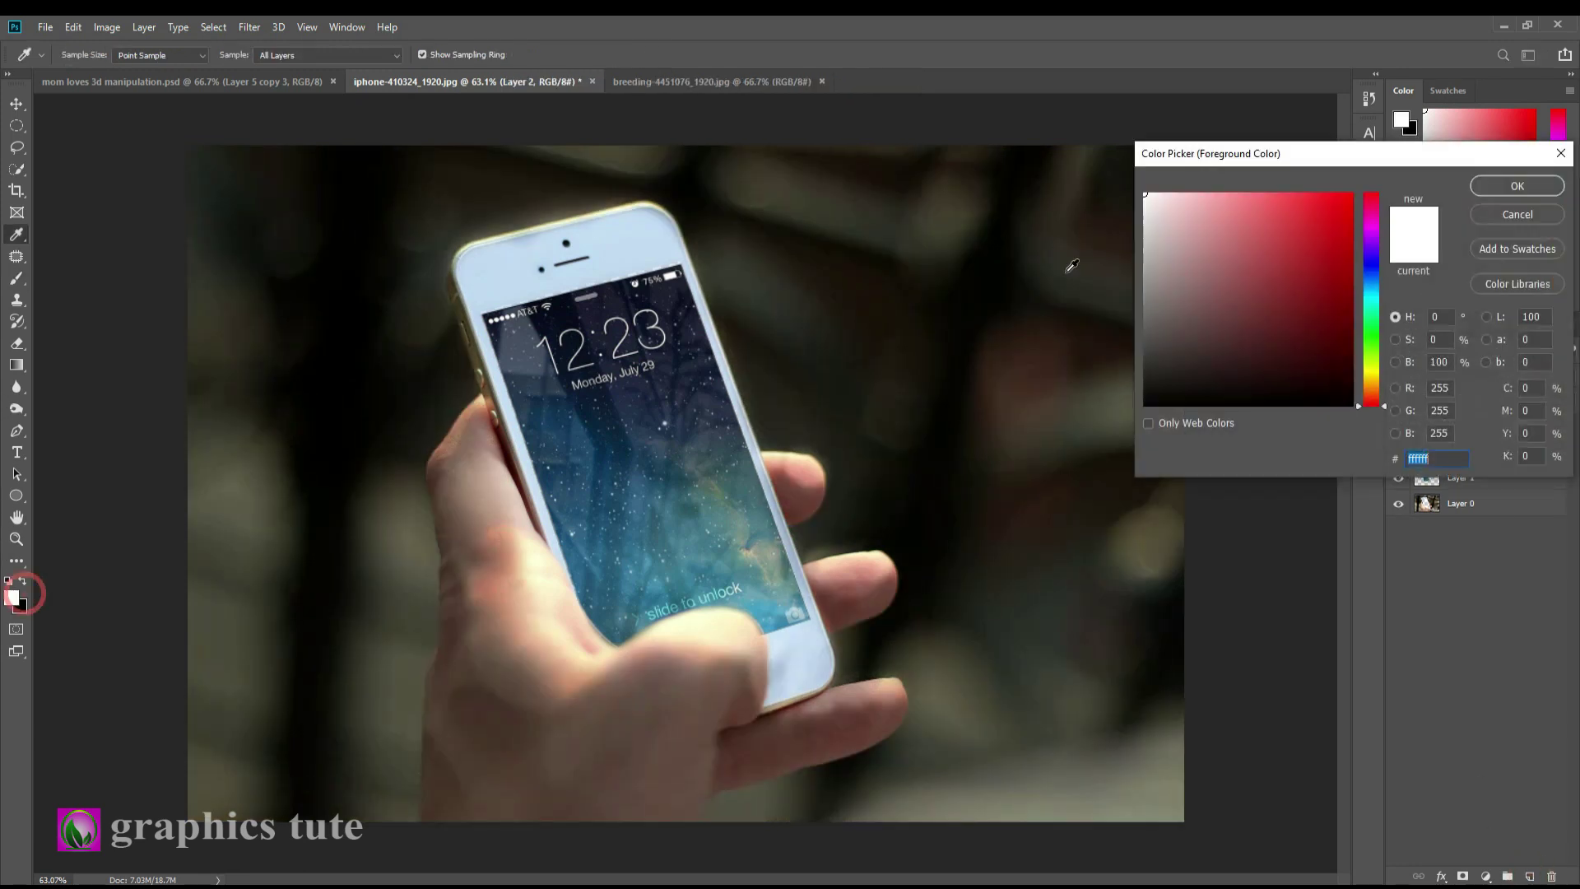
{"action": "left_click", "coordinate": [1370, 377]}
{"action": "left_click_drag", "start_coordinate": [1341, 228], "coordinate": [1375, 170]}
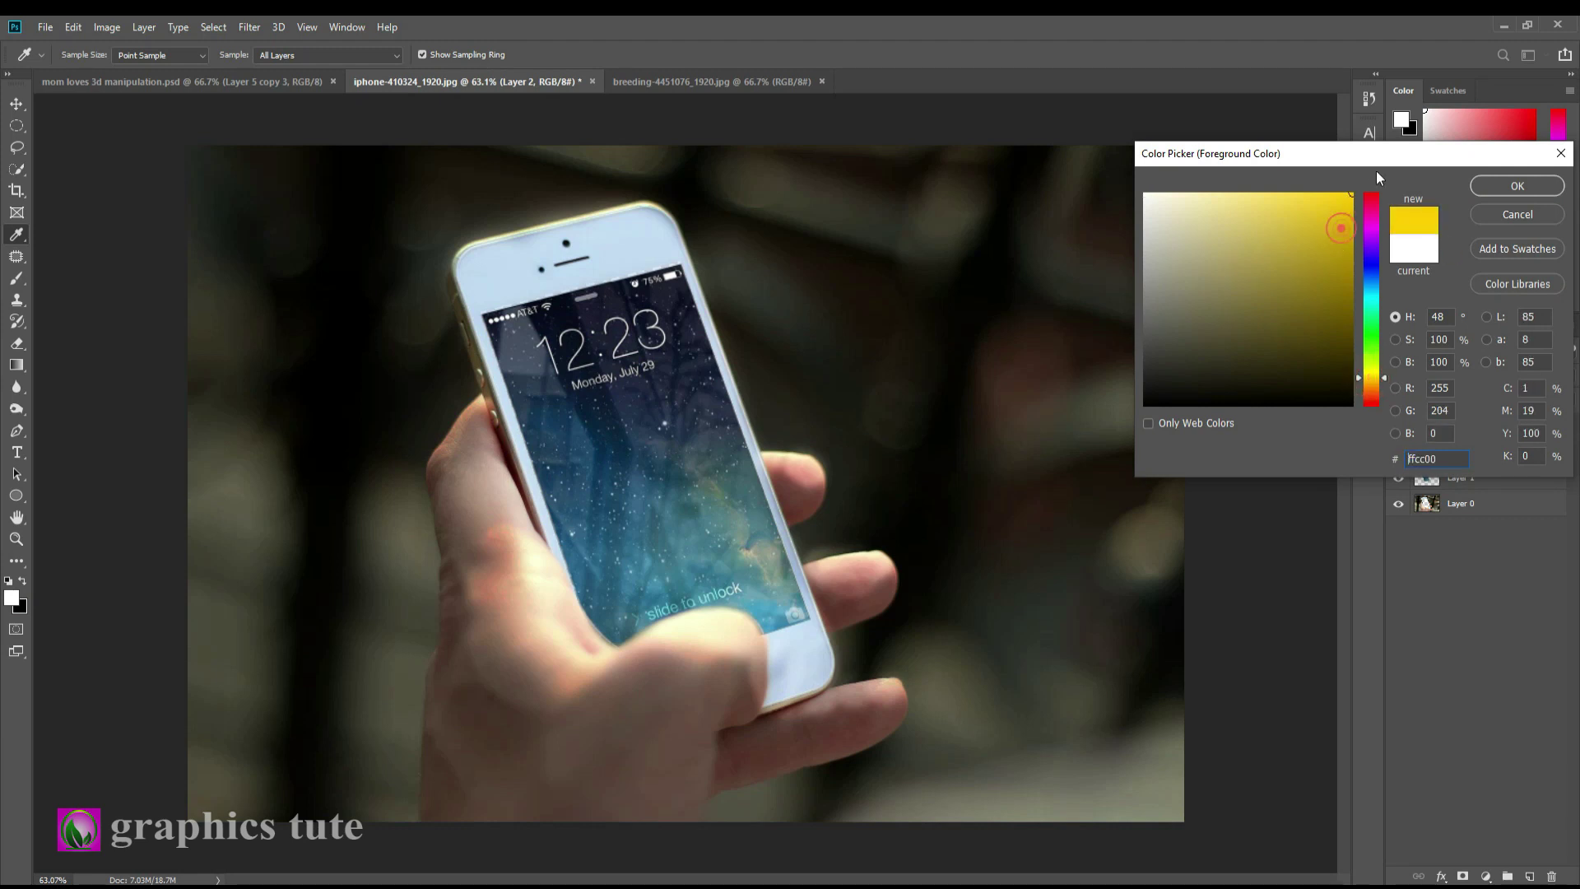
{"action": "left_click_drag", "start_coordinate": [1386, 377], "coordinate": [1380, 385]}
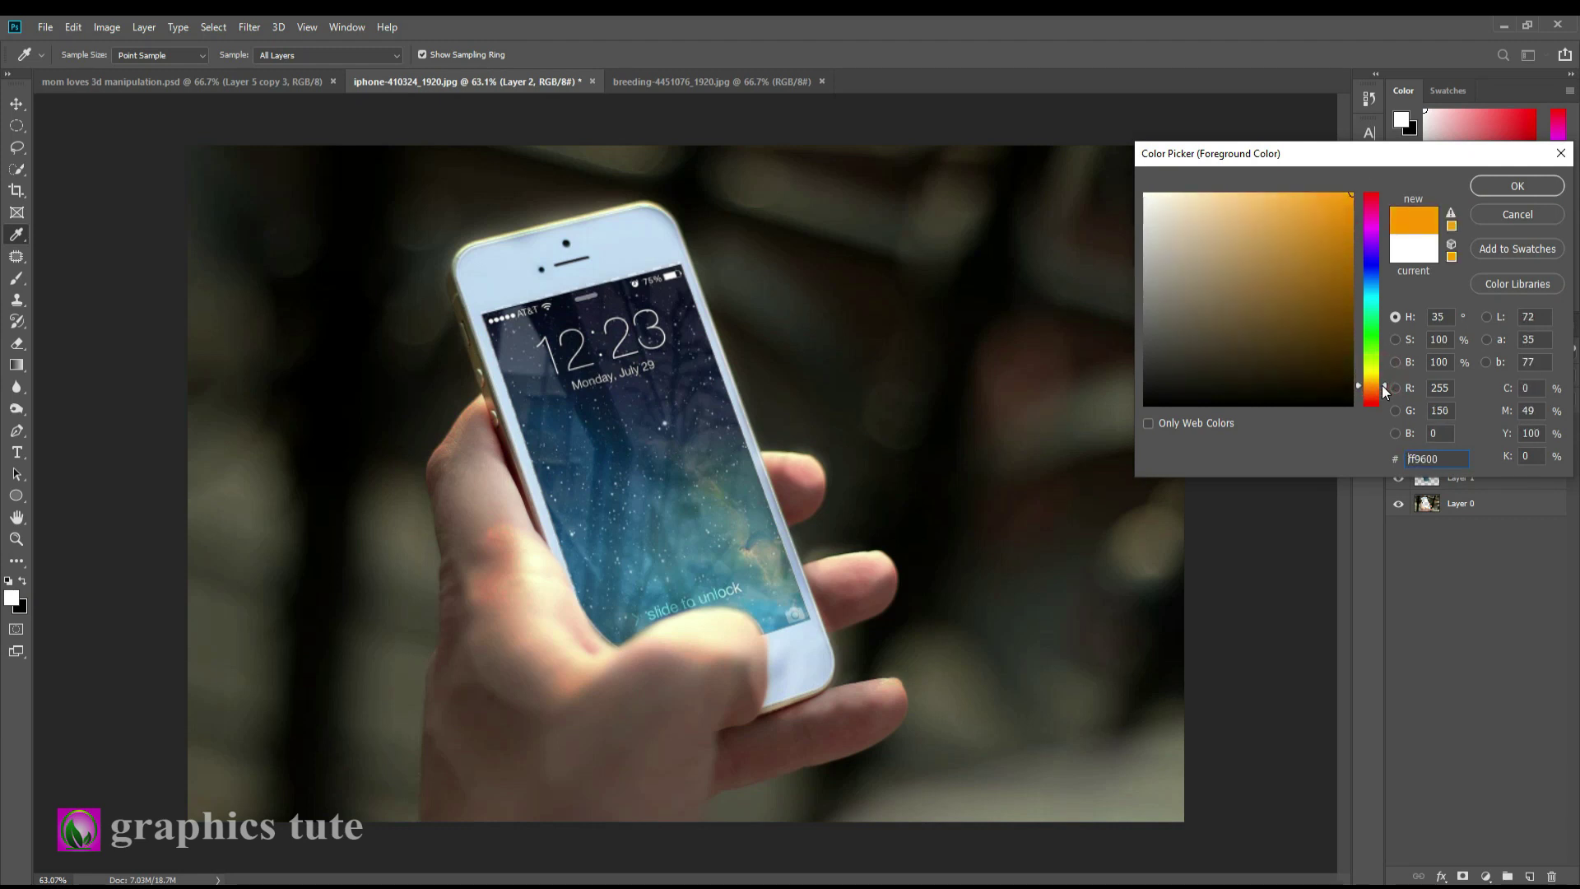
{"action": "left_click", "coordinate": [1514, 187]}
Paint one soft orange dab with an 800 px brush on the dark background beside the phone, above the fingertips
{"action": "key", "text": "b"}
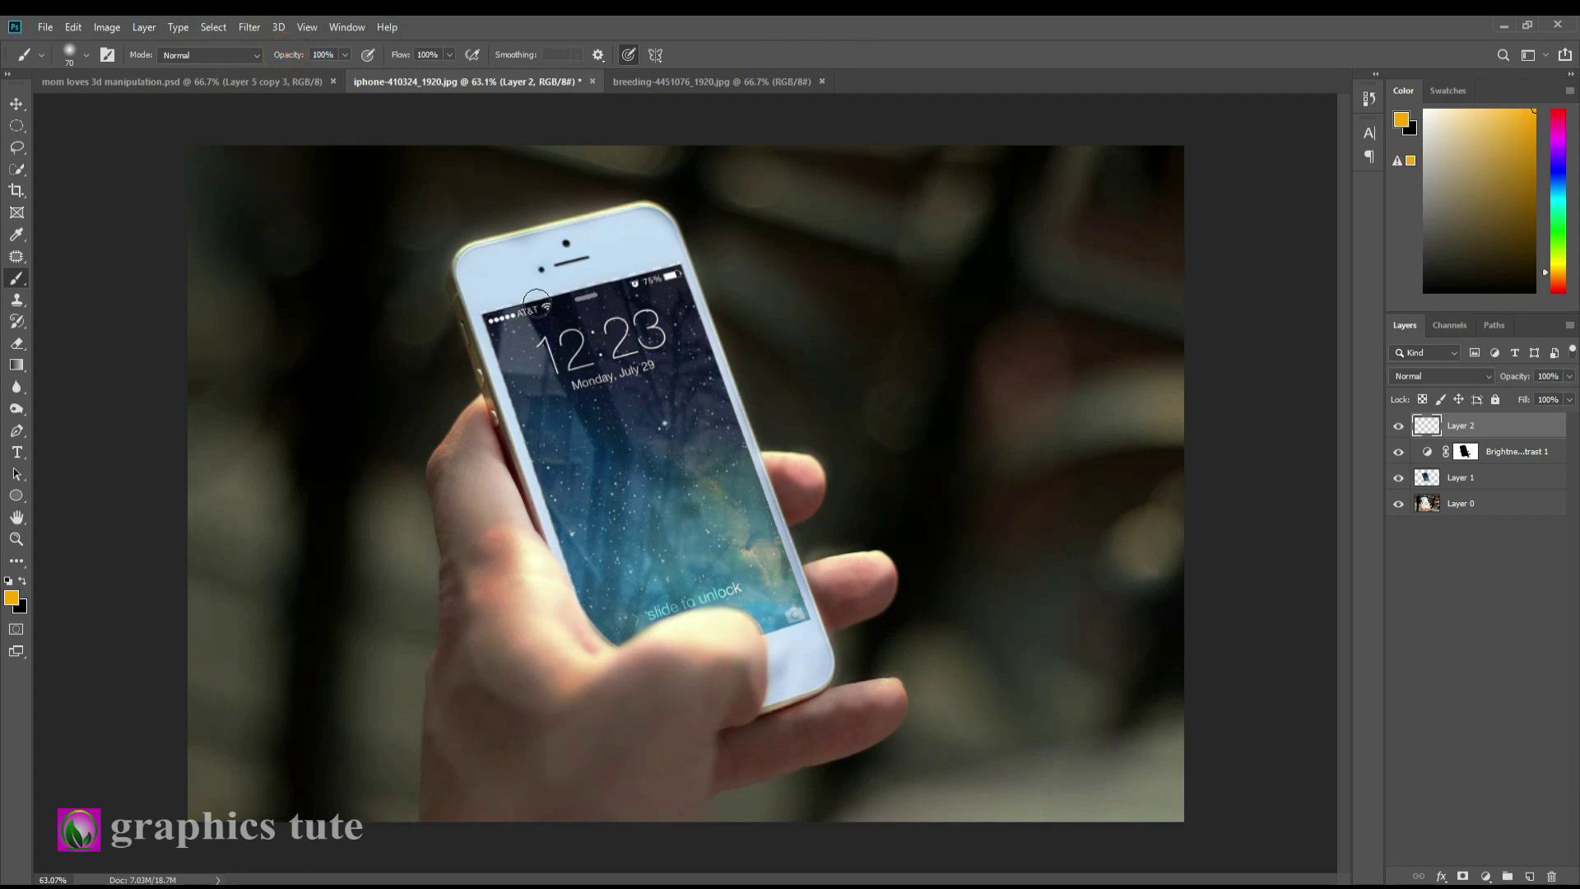
{"action": "key", "text": "bracketright"}
{"action": "key", "text": "bracketright"}
{"action": "key", "text": "bracketright"}
{"action": "key", "text": "bracketright"}
{"action": "key", "text": "bracketright"}
{"action": "key", "text": "bracketright"}
{"action": "key", "text": "bracketright"}
{"action": "key", "text": "bracketright"}
{"action": "key", "text": "bracketright"}
{"action": "key", "text": "bracketright"}
{"action": "key", "text": "bracketright"}
{"action": "key", "text": "bracketright"}
{"action": "key", "text": "bracketright"}
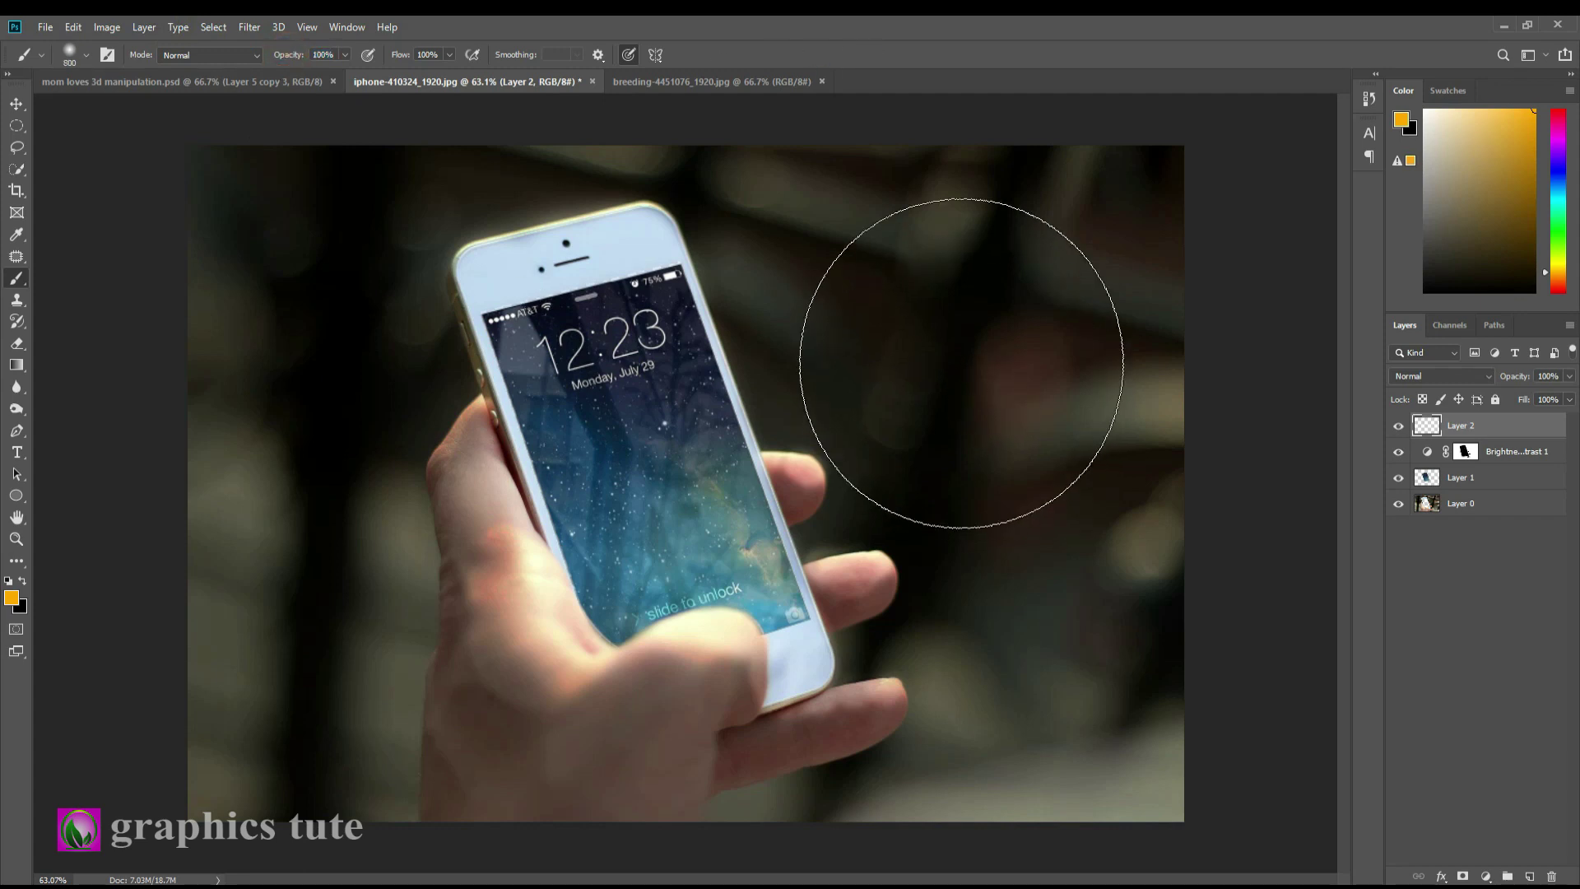
{"action": "left_click", "coordinate": [960, 363]}
Blend the orange glow layer with Linear Dodge (Add) and scale it up to about 160%, repositioning it over the background
{"action": "left_click", "coordinate": [1424, 378]}
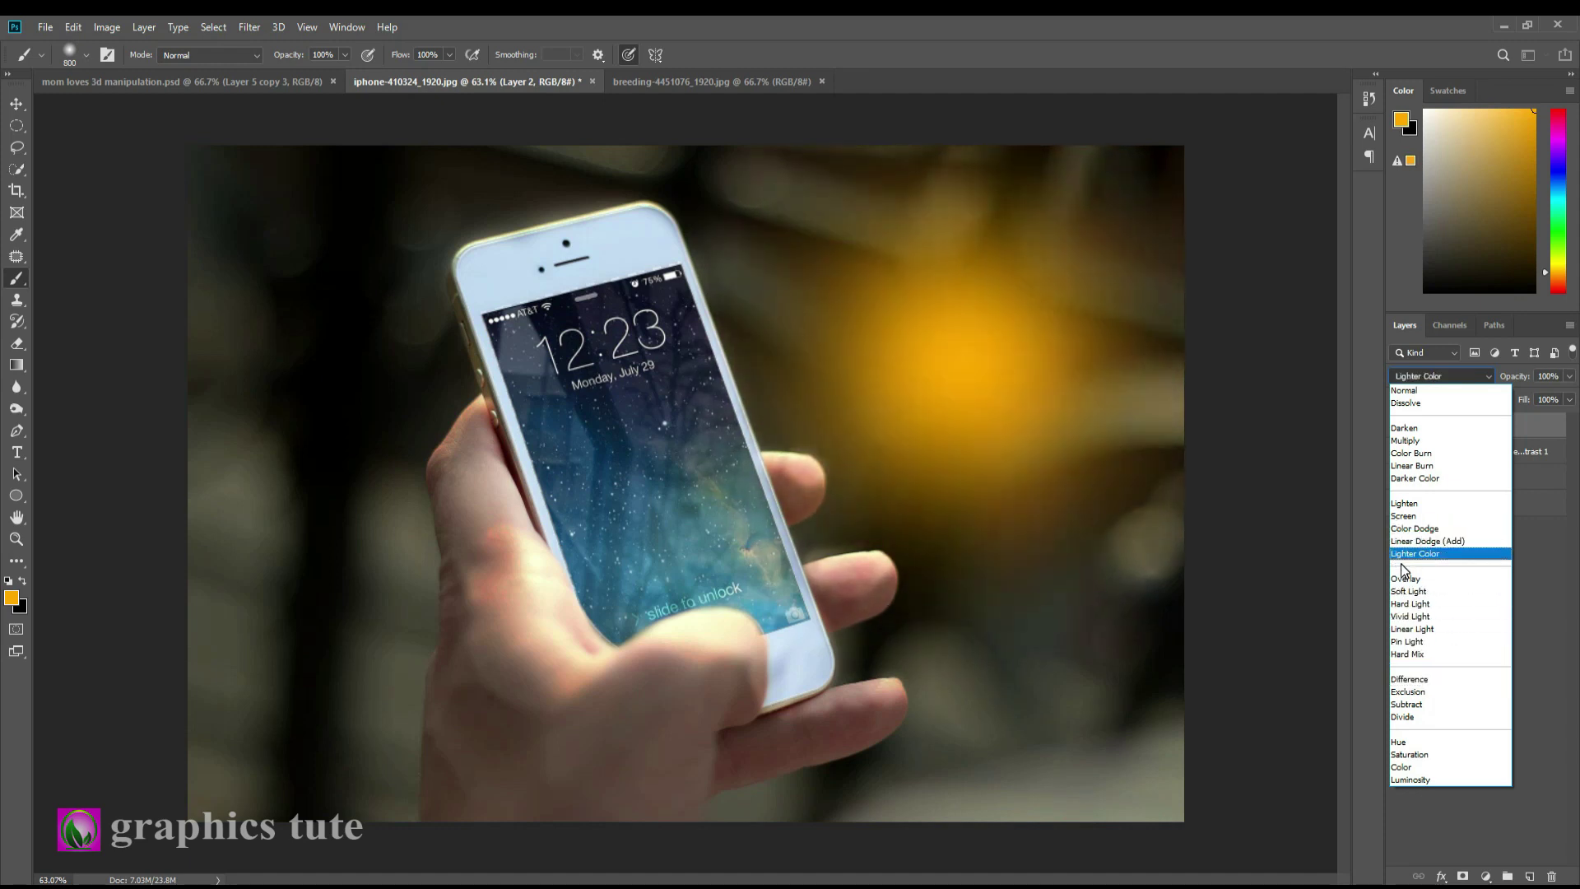
{"action": "left_click", "coordinate": [1408, 541]}
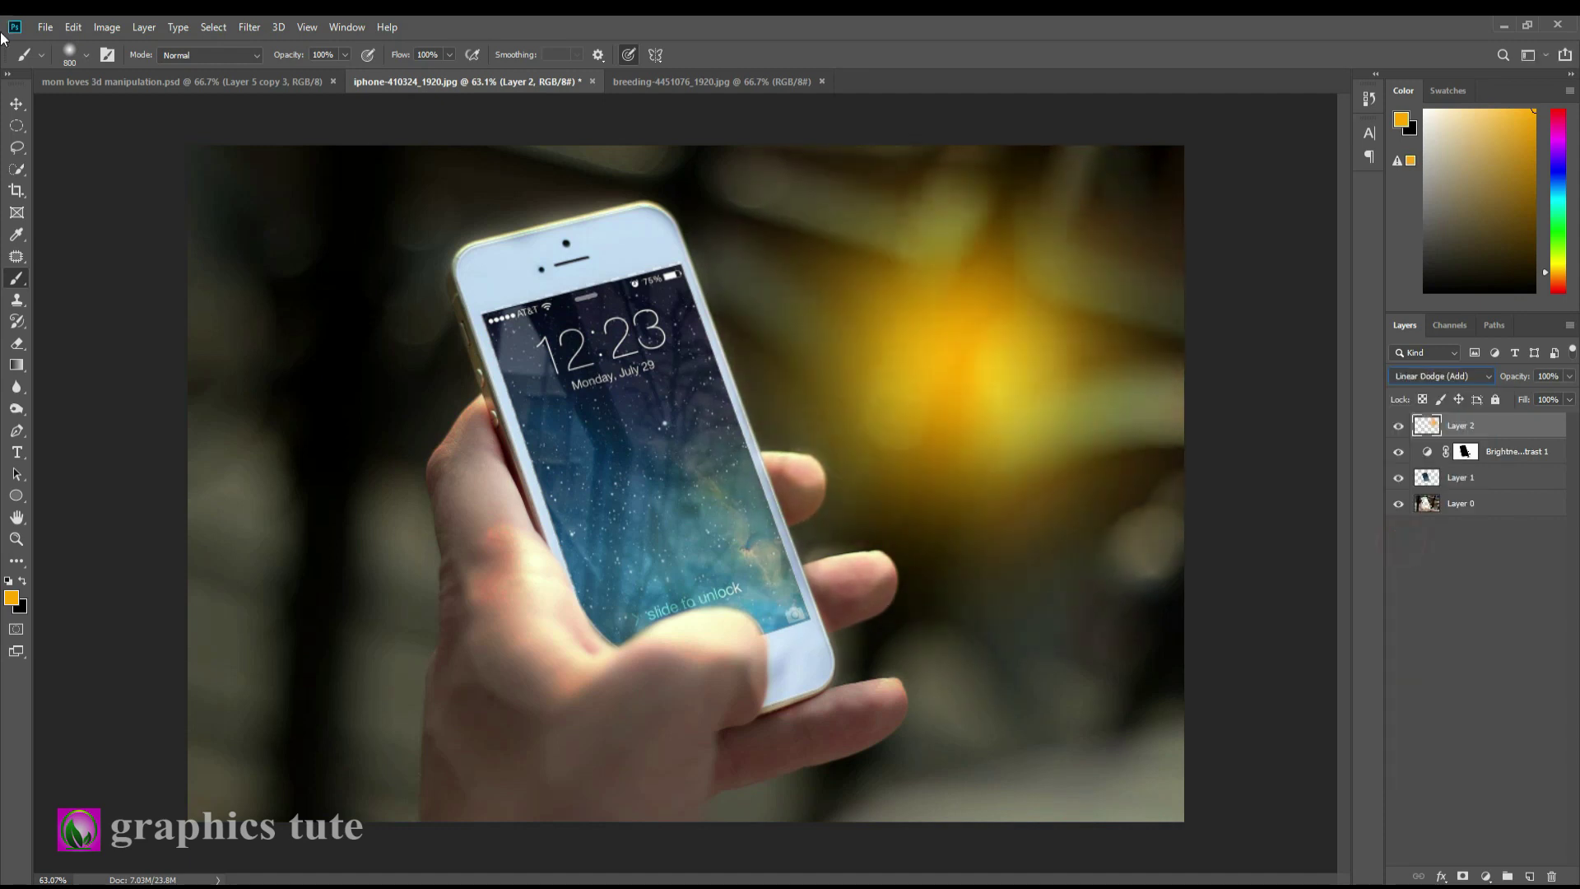
{"action": "left_click", "coordinate": [17, 102]}
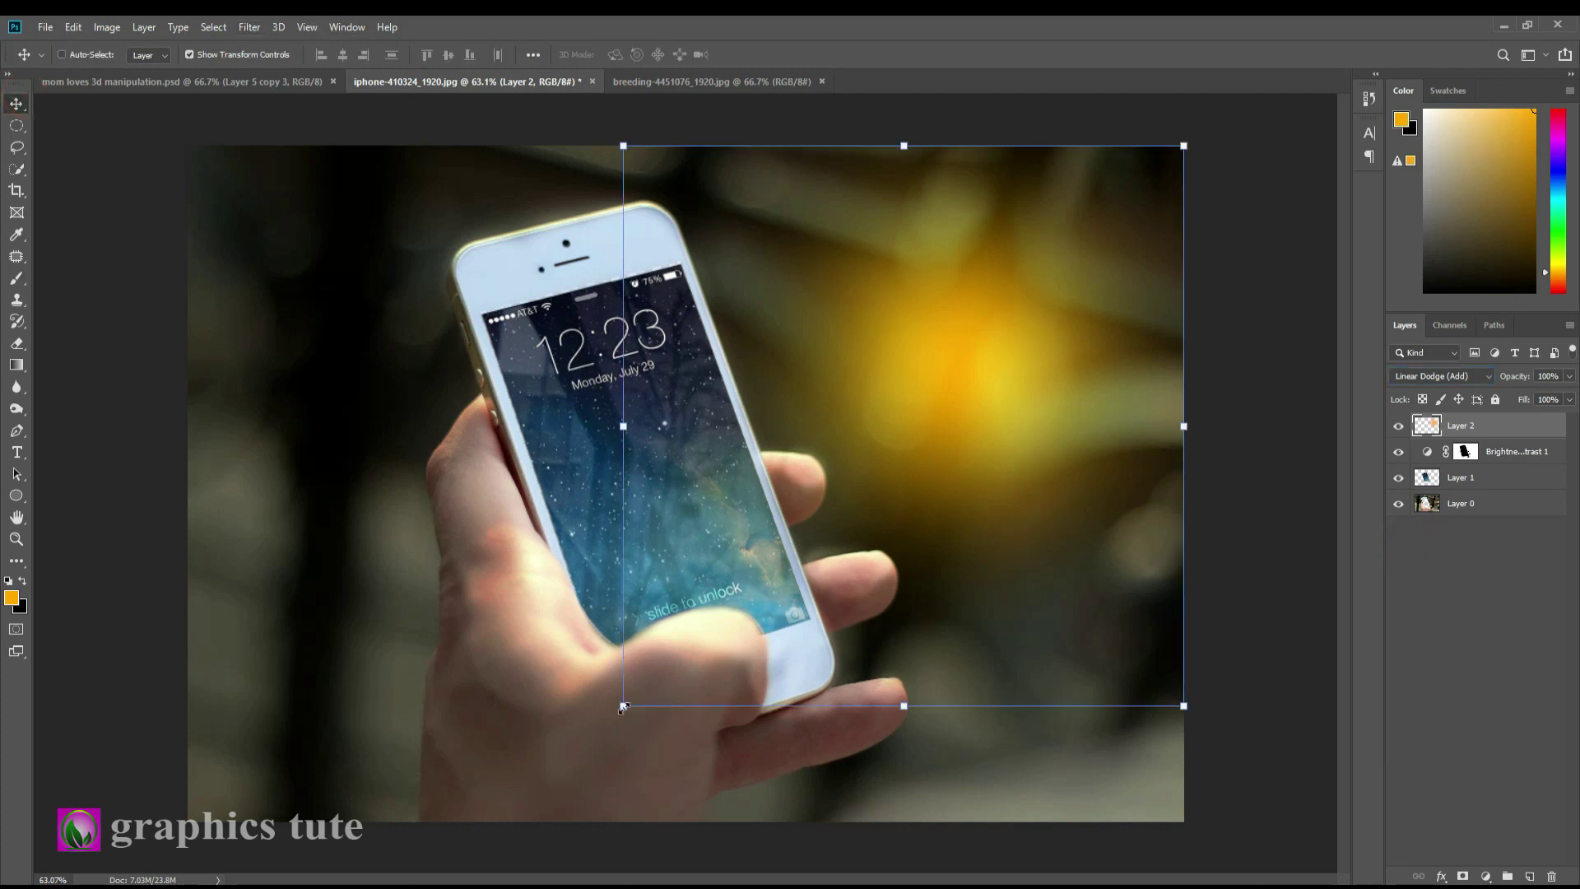
{"action": "left_click_drag", "start_coordinate": [623, 708], "coordinate": [360, 780]}
{"action": "mouse_move", "coordinate": [883, 472]}
{"action": "left_mouse_down"}
{"action": "mouse_move", "coordinate": [837, 493]}
{"action": "mouse_move", "coordinate": [867, 479]}
{"action": "left_mouse_up"}
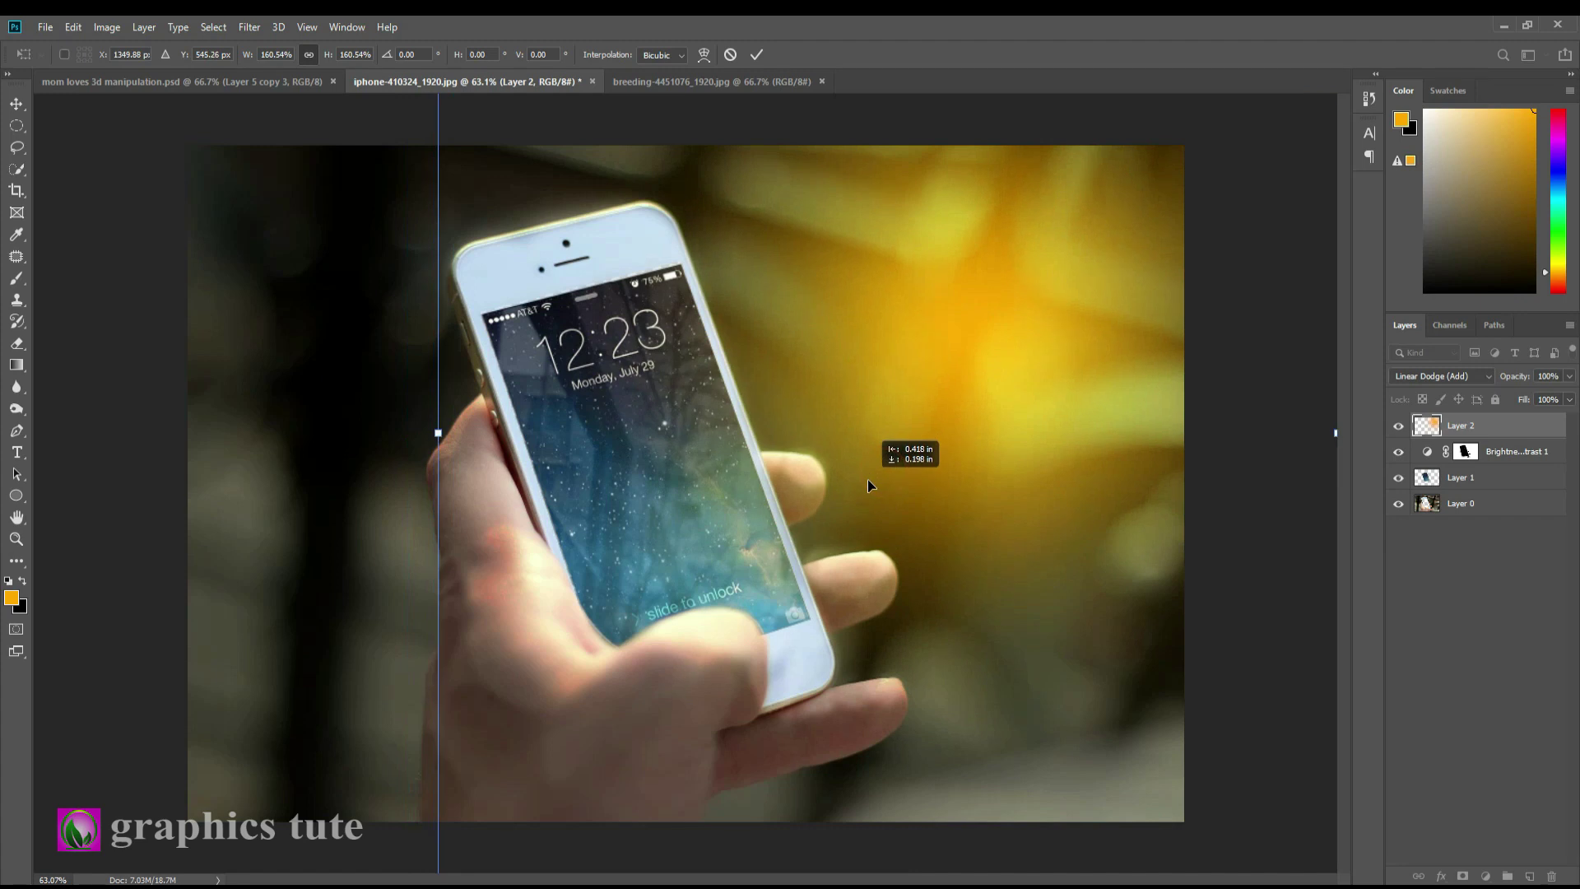
{"action": "left_click", "coordinate": [757, 52]}
Create another new layer on top and set the foreground colour to blue #0090ff
{"action": "left_click", "coordinate": [1529, 875]}
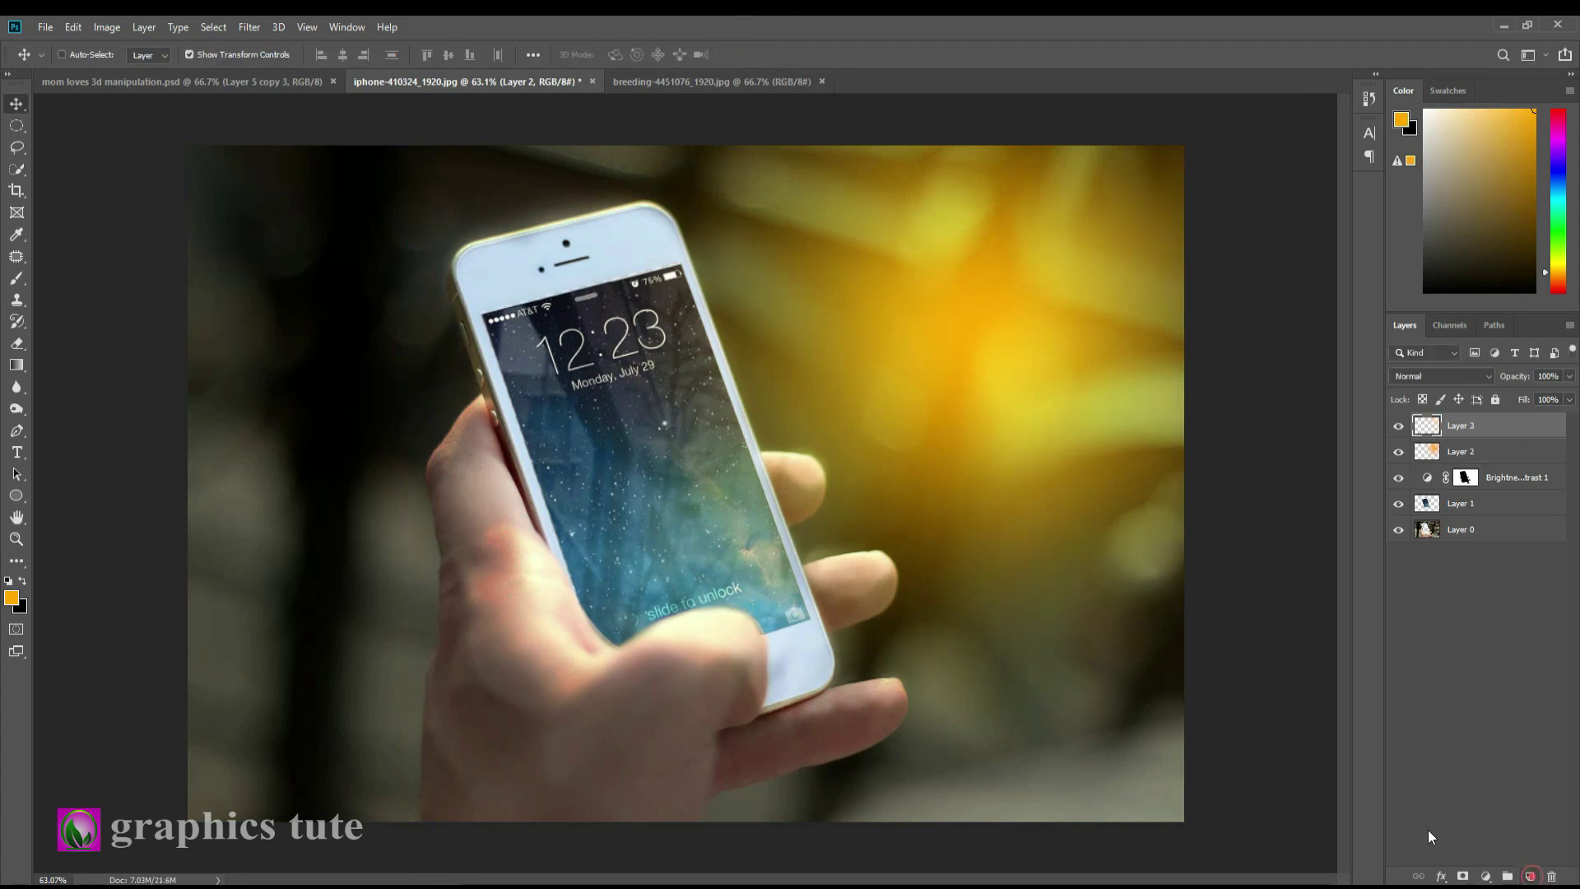
{"action": "left_click", "coordinate": [11, 598]}
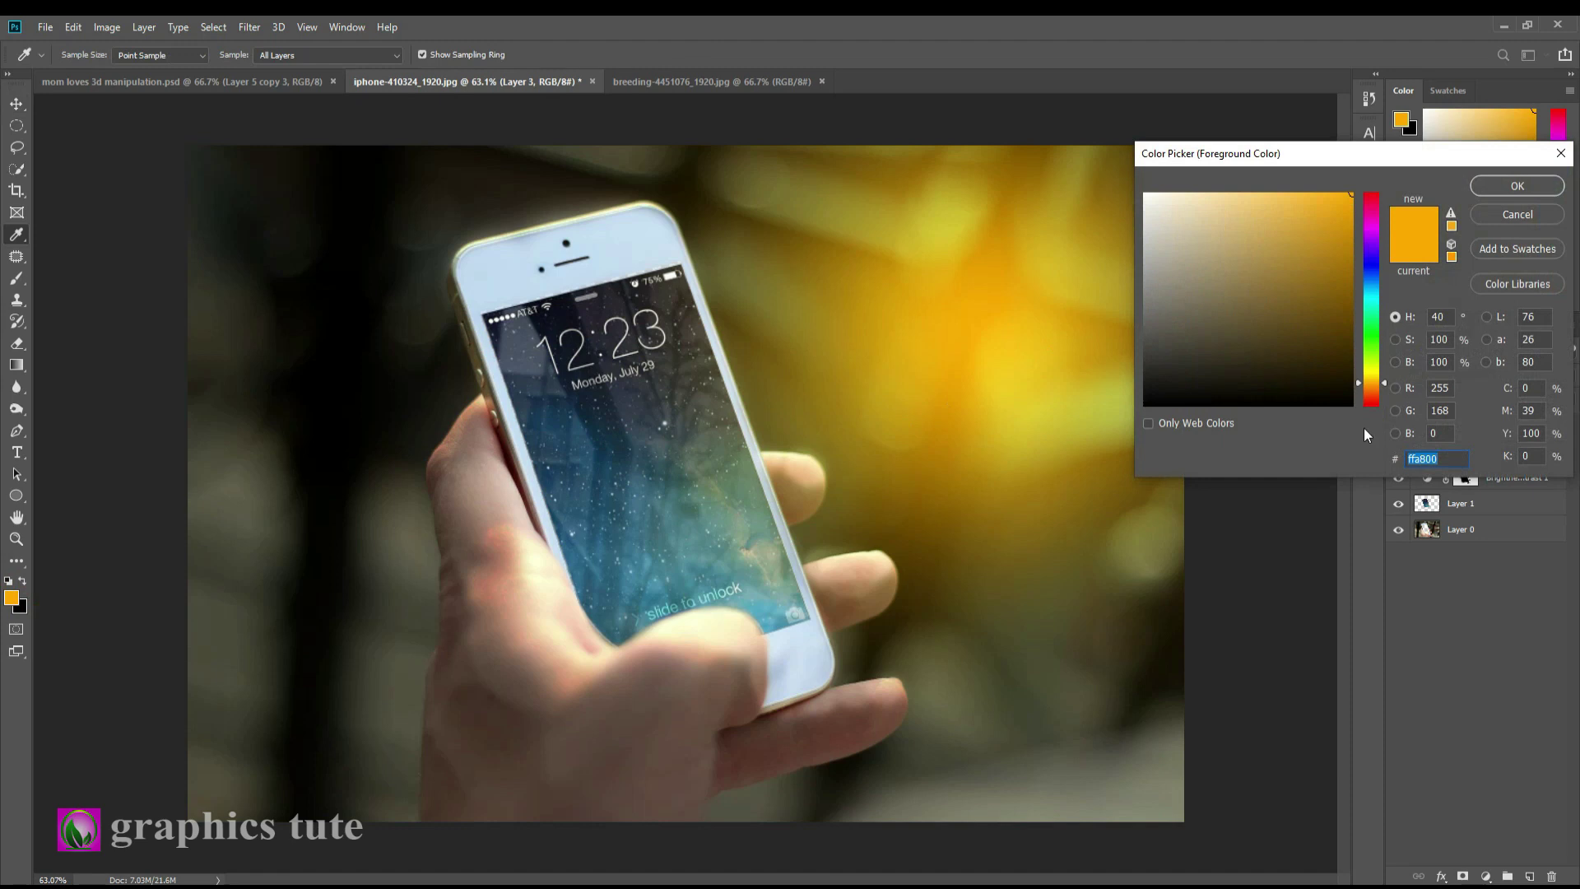
{"action": "left_click_drag", "start_coordinate": [1368, 278], "coordinate": [1371, 286]}
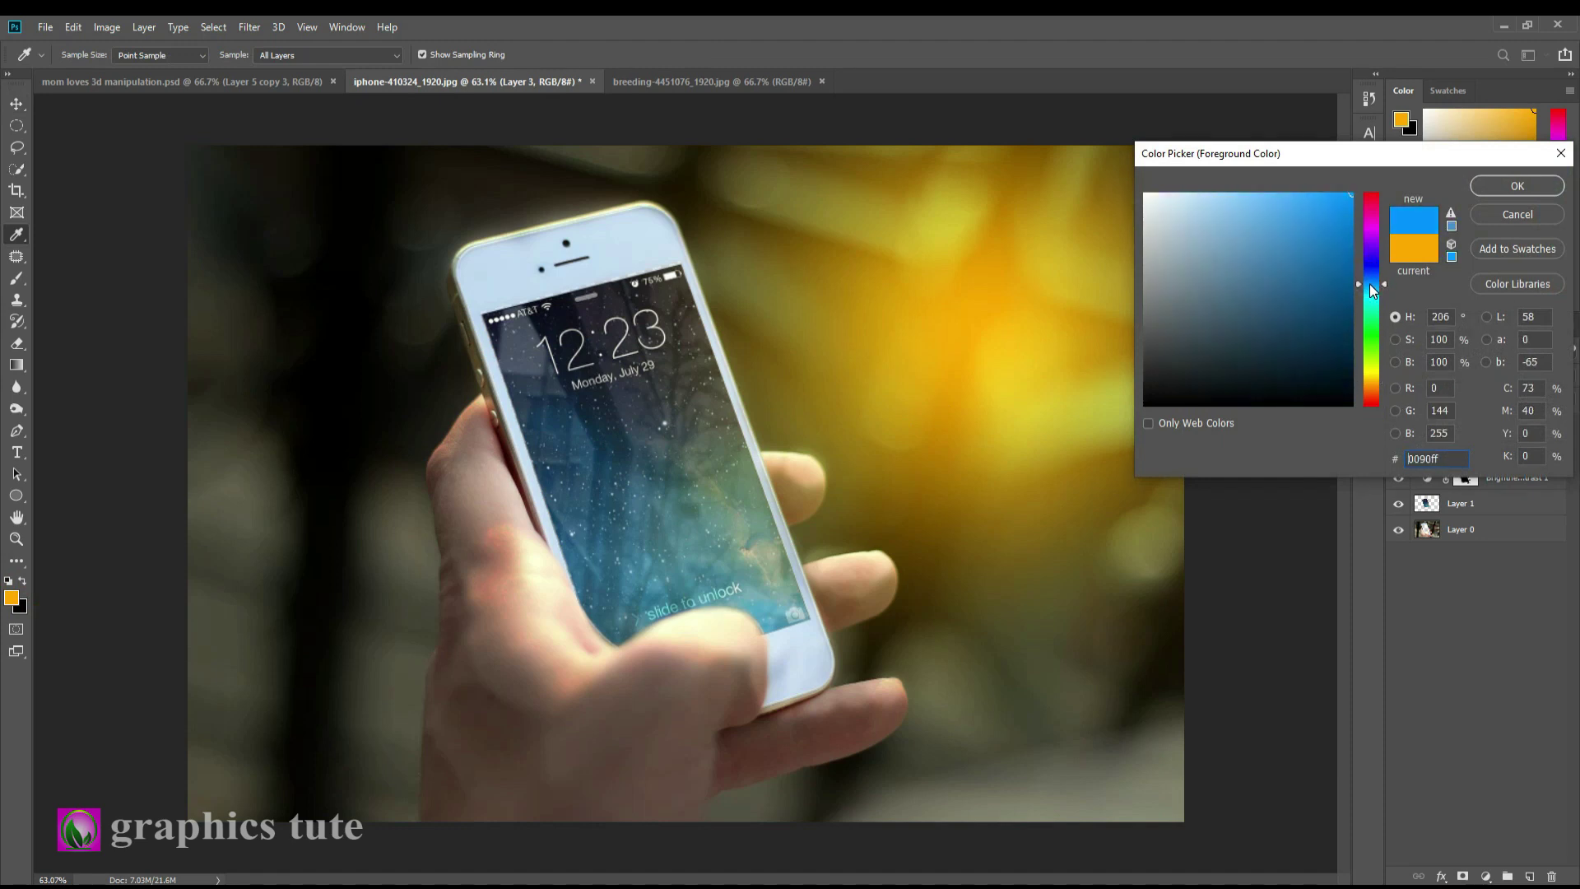
{"action": "left_click", "coordinate": [1491, 194]}
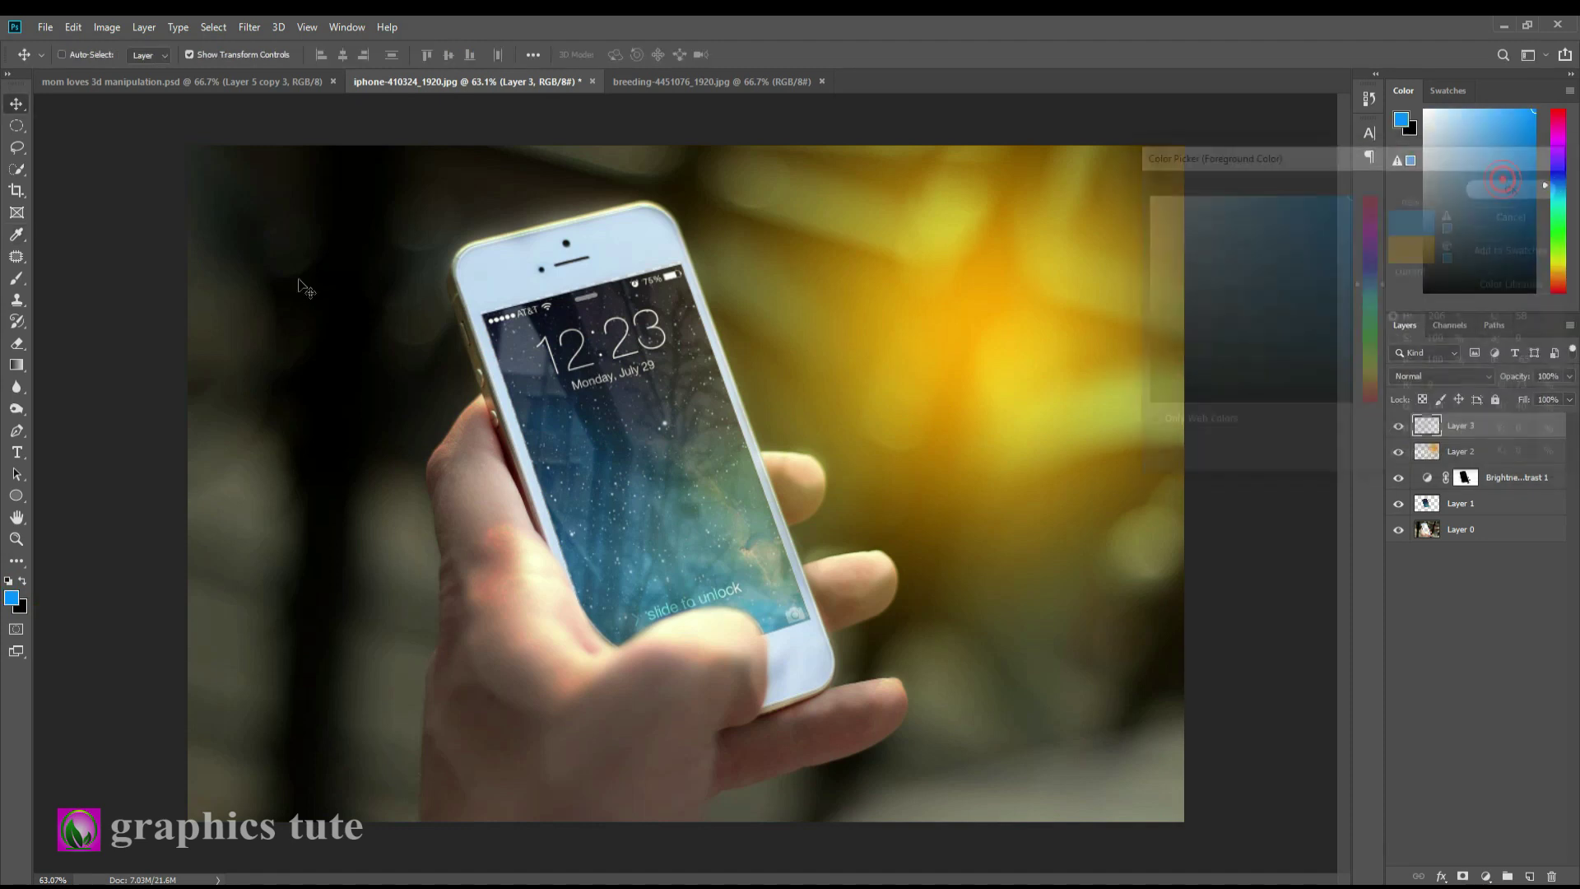
Paint one soft blue dab in the photo's lower-left area beside the hand and set its layer's blend mode to Screen
{"action": "left_click", "coordinate": [18, 279]}
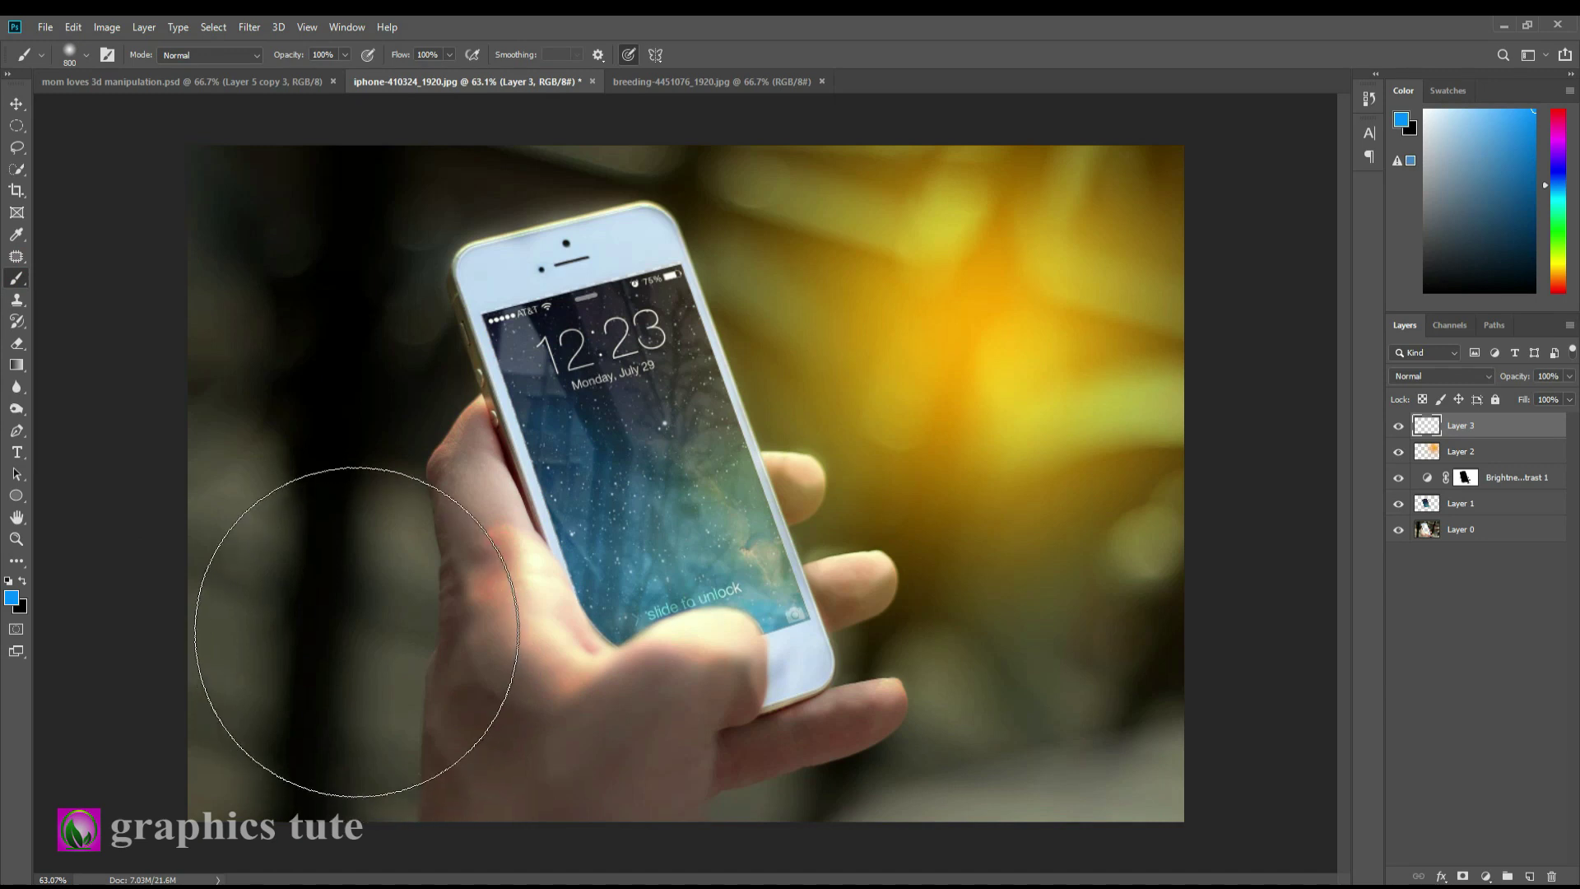
{"action": "left_click", "coordinate": [356, 631]}
{"action": "left_click", "coordinate": [1451, 377]}
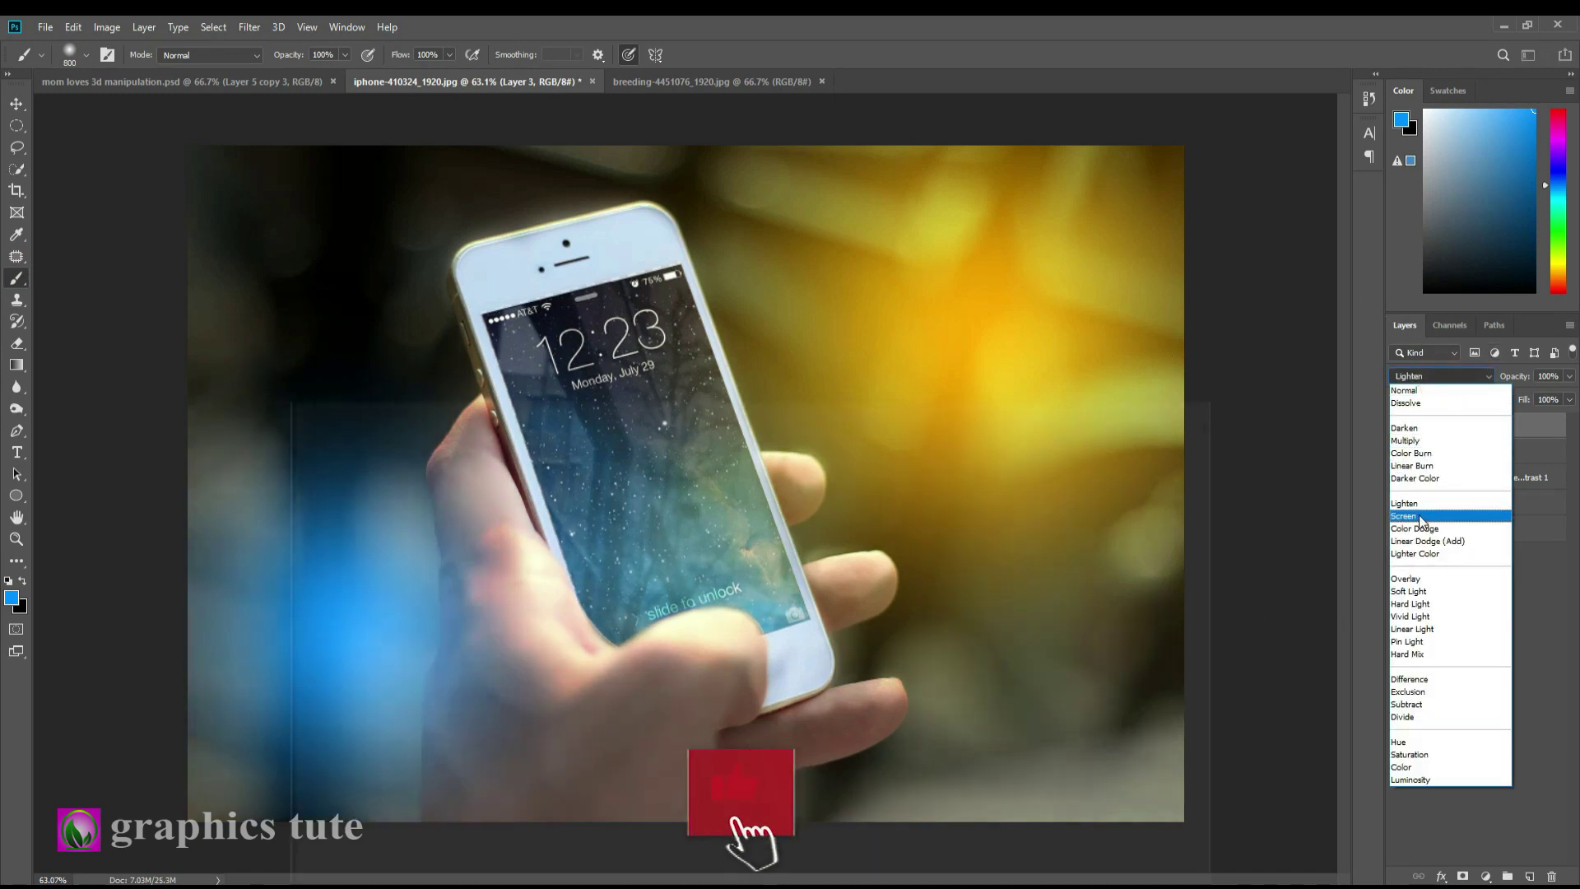
{"action": "left_click", "coordinate": [1420, 517]}
Scale the blue glow layer up to about 145% and reposition it over the background beside the hand
{"action": "key", "text": "v"}
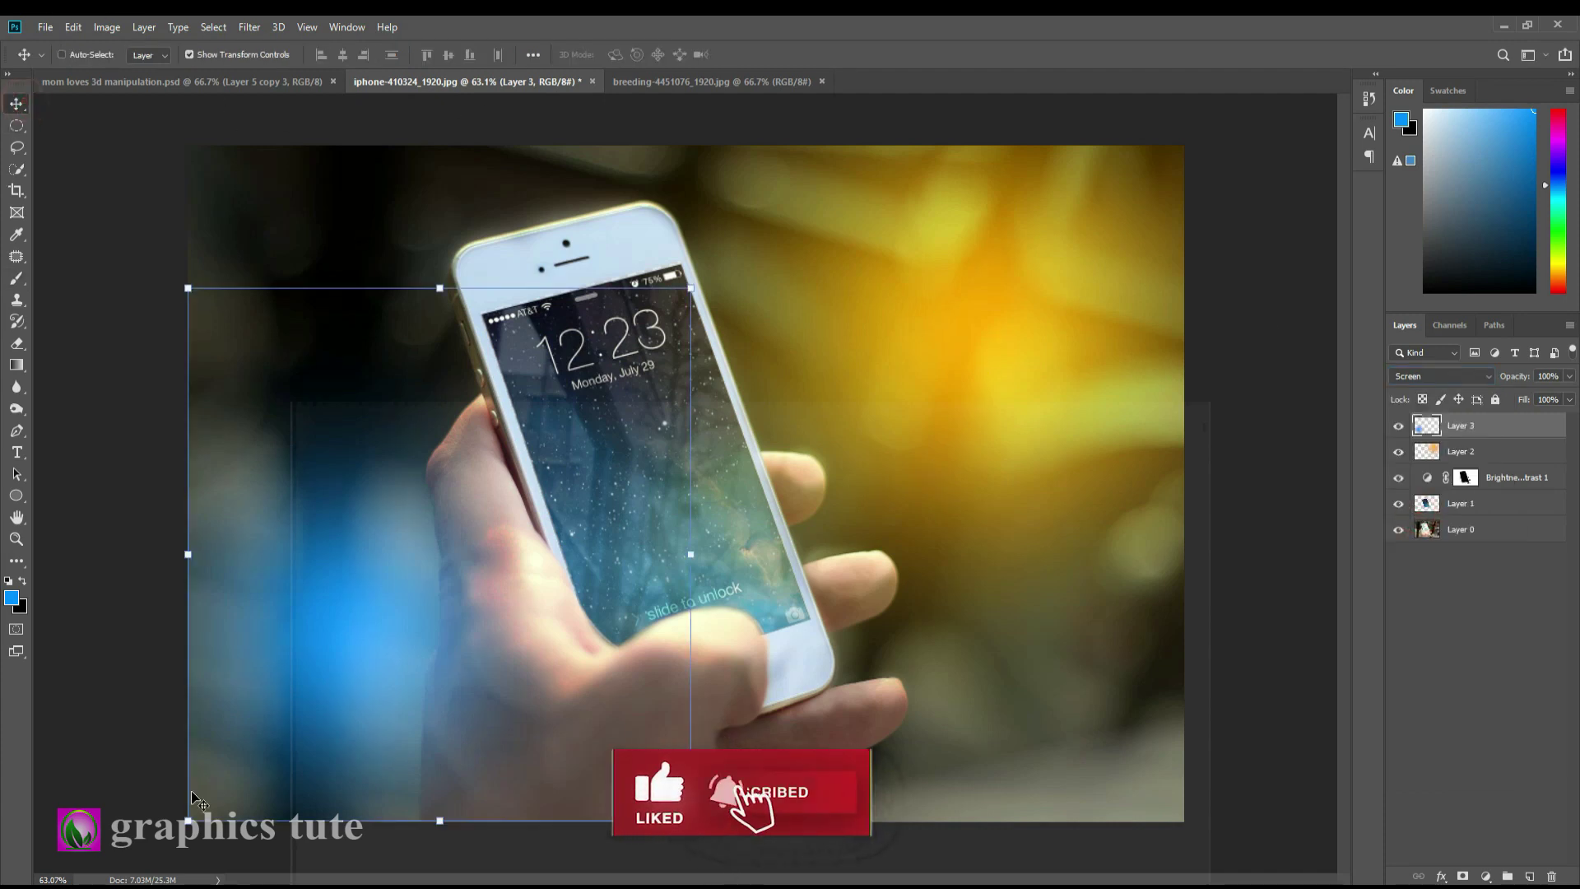
{"action": "left_click_drag", "start_coordinate": [691, 820], "coordinate": [906, 839]}
{"action": "left_click_drag", "start_coordinate": [517, 740], "coordinate": [550, 717]}
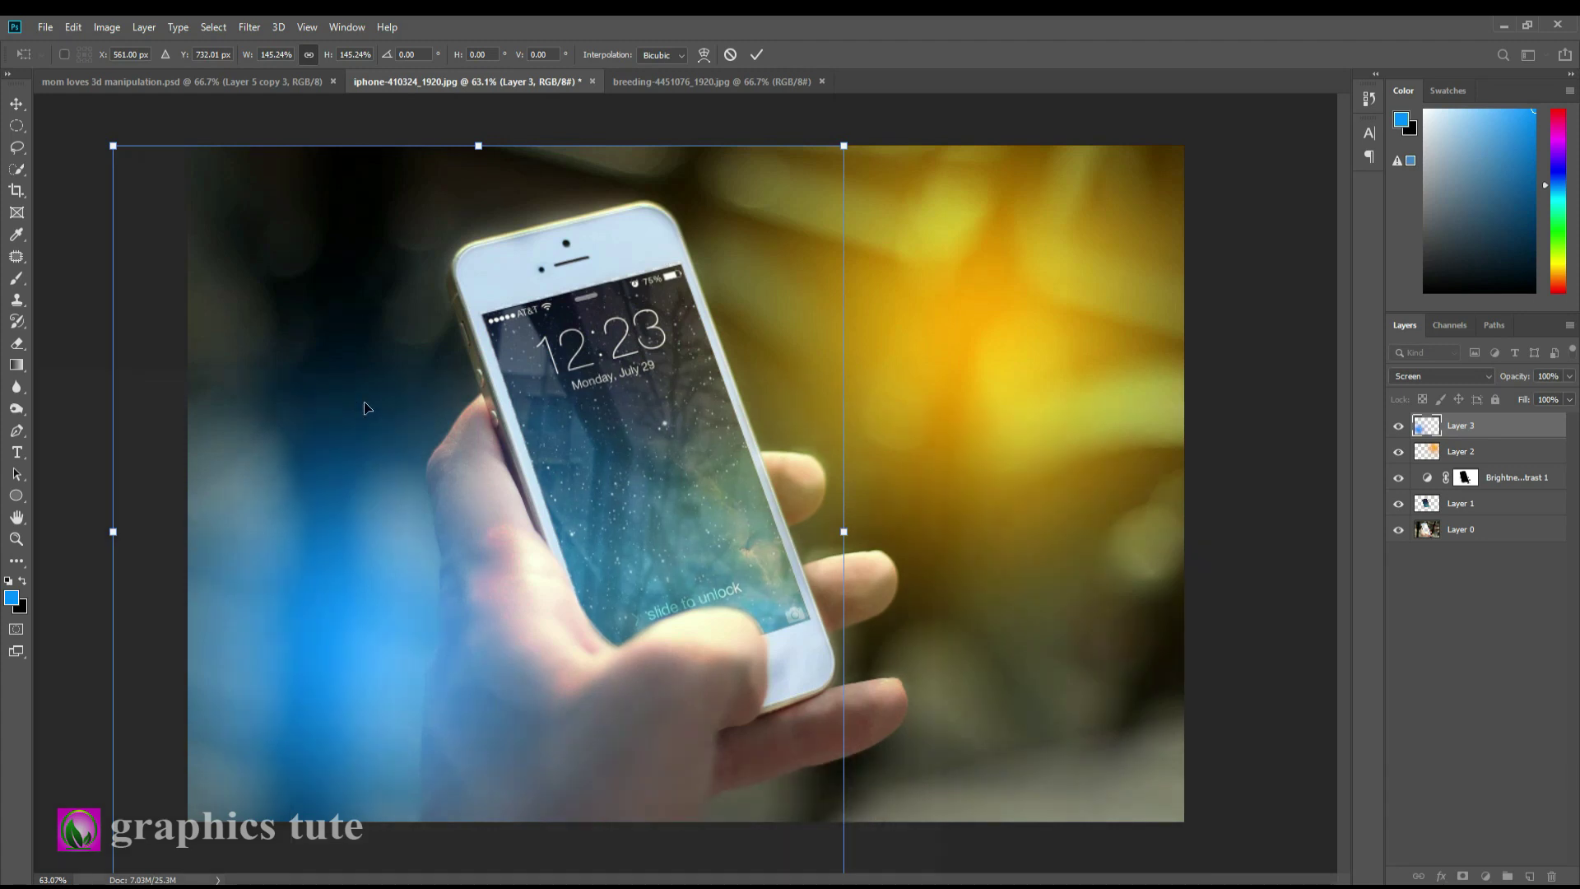
{"action": "left_click", "coordinate": [757, 55]}
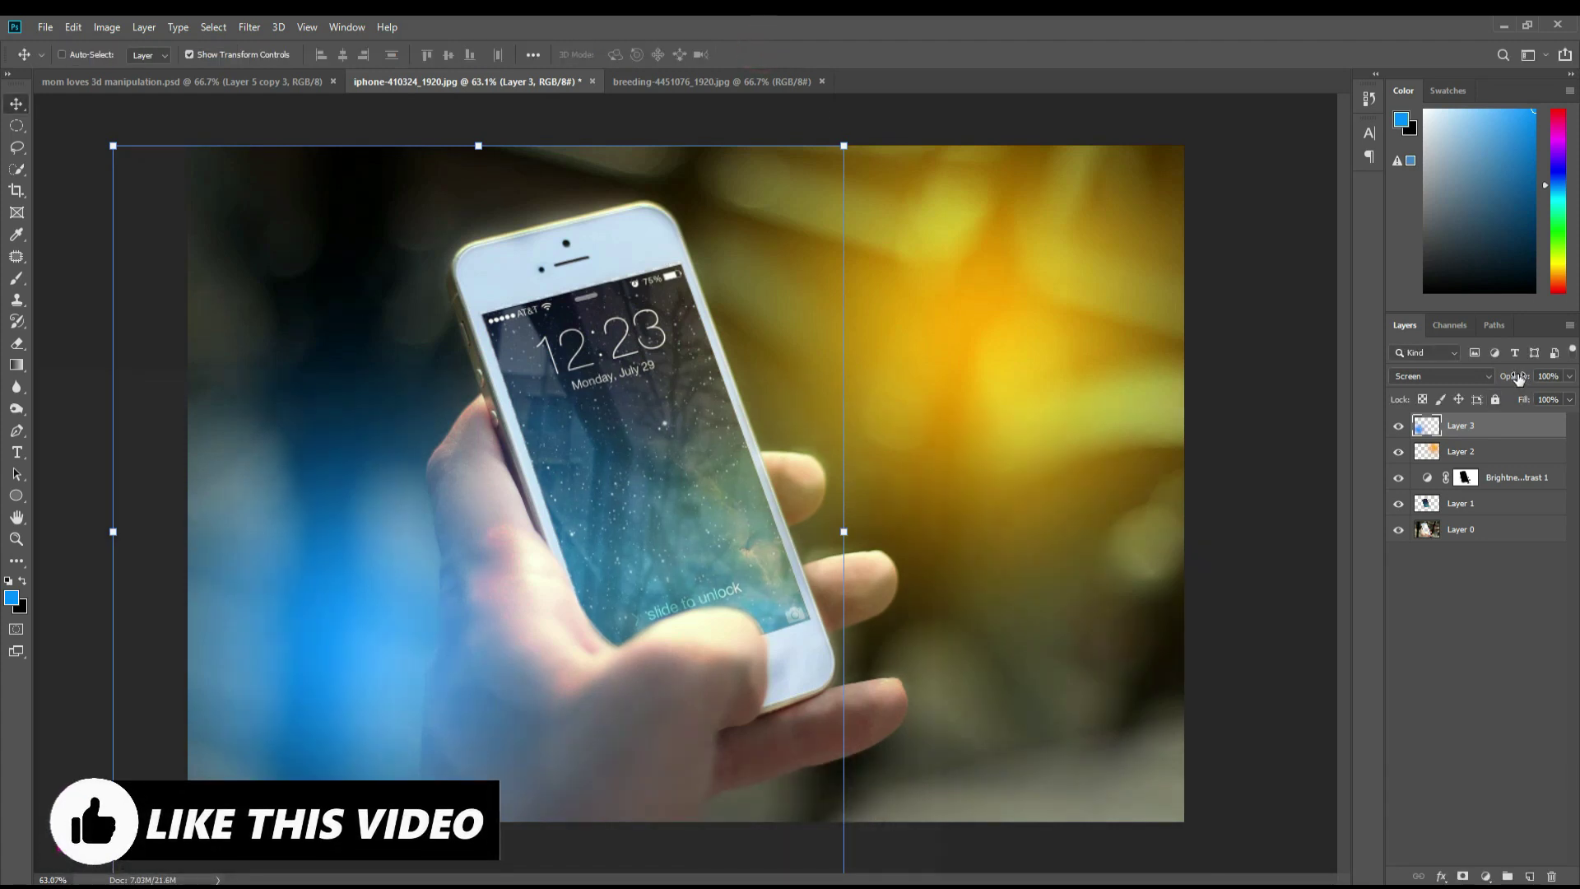
Set the blue glow layer's opacity to 81% and place a duplicate of it in the photo's upper-left area
{"action": "left_click_drag", "start_coordinate": [1474, 387], "coordinate": [1502, 390]}
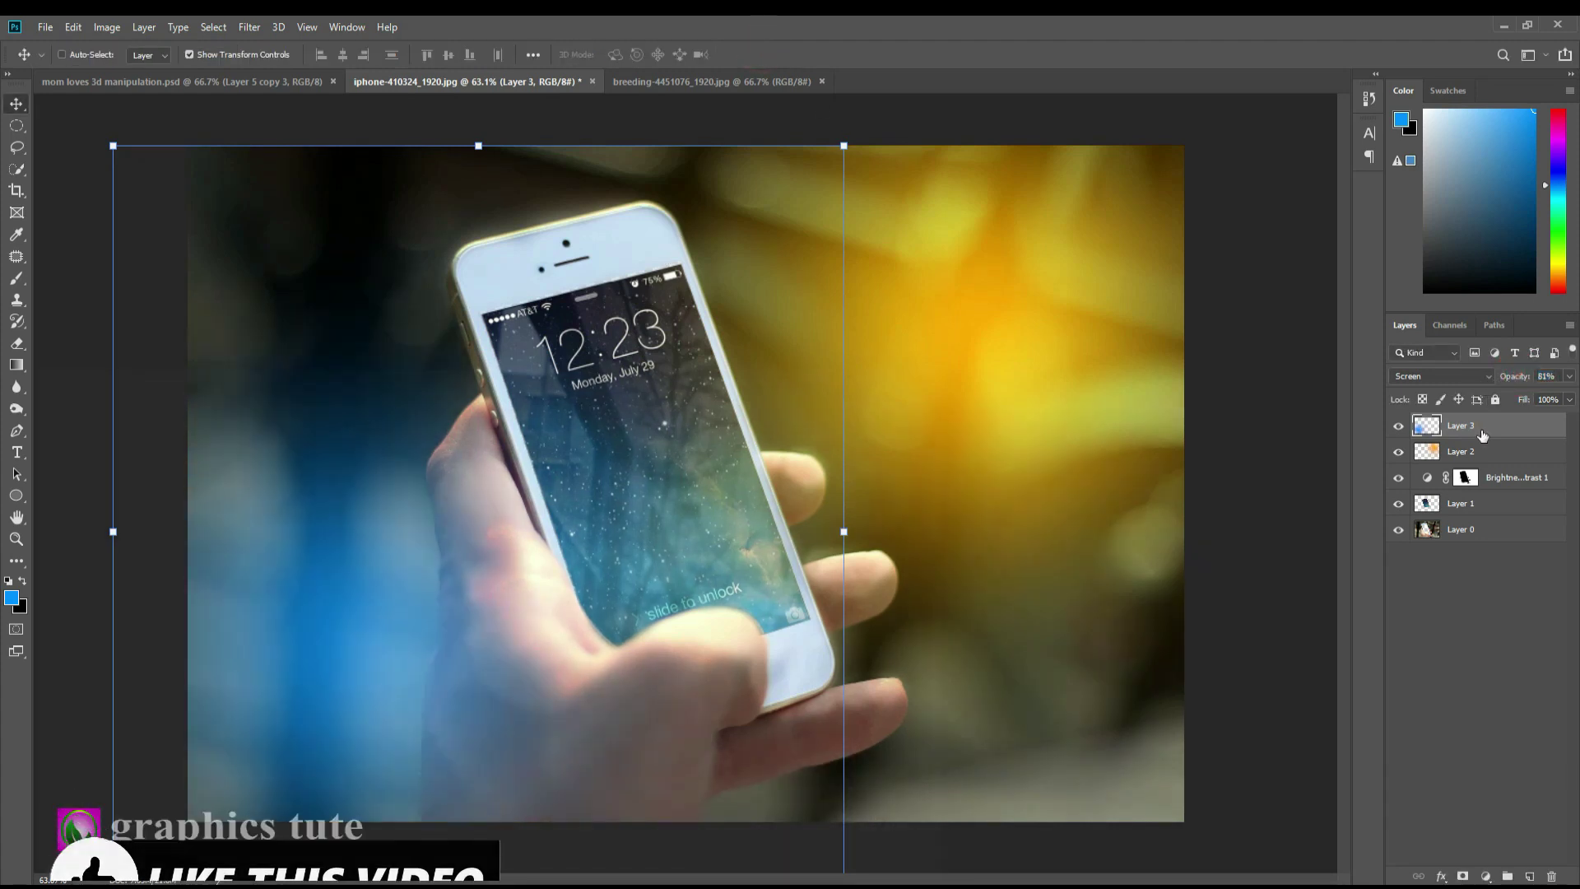
{"action": "left_click_drag", "start_coordinate": [383, 567], "coordinate": [369, 239]}
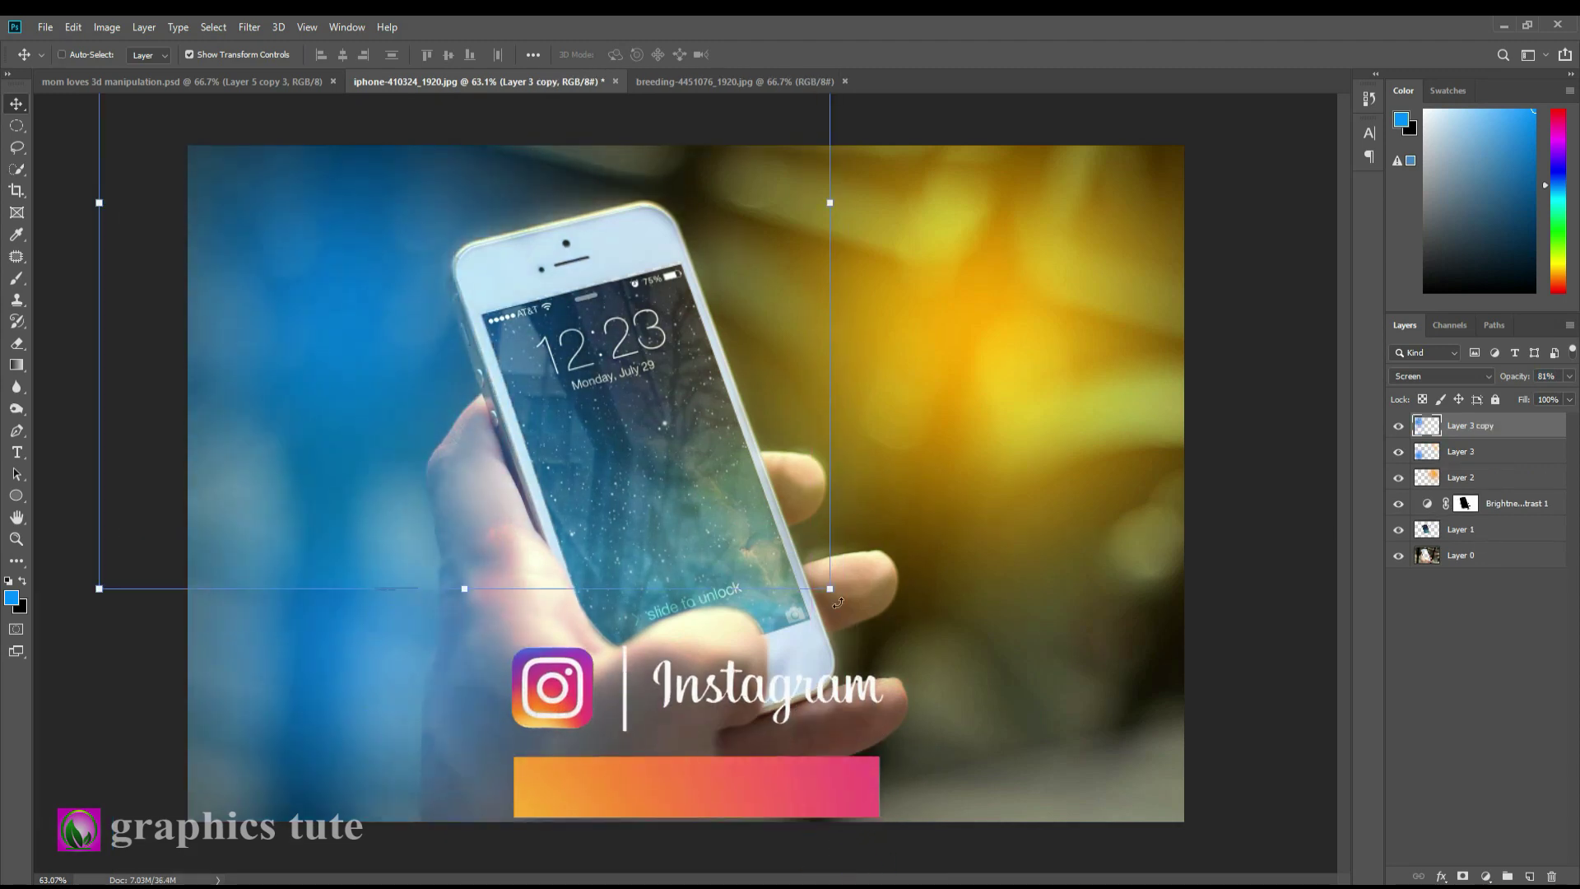
Scale the duplicated blue glow to about 127%, rotate it about 56°, reposition it and compare the image with and without it
{"action": "left_click_drag", "start_coordinate": [833, 599], "coordinate": [324, 857]}
{"action": "left_click_drag", "start_coordinate": [423, 663], "coordinate": [387, 705]}
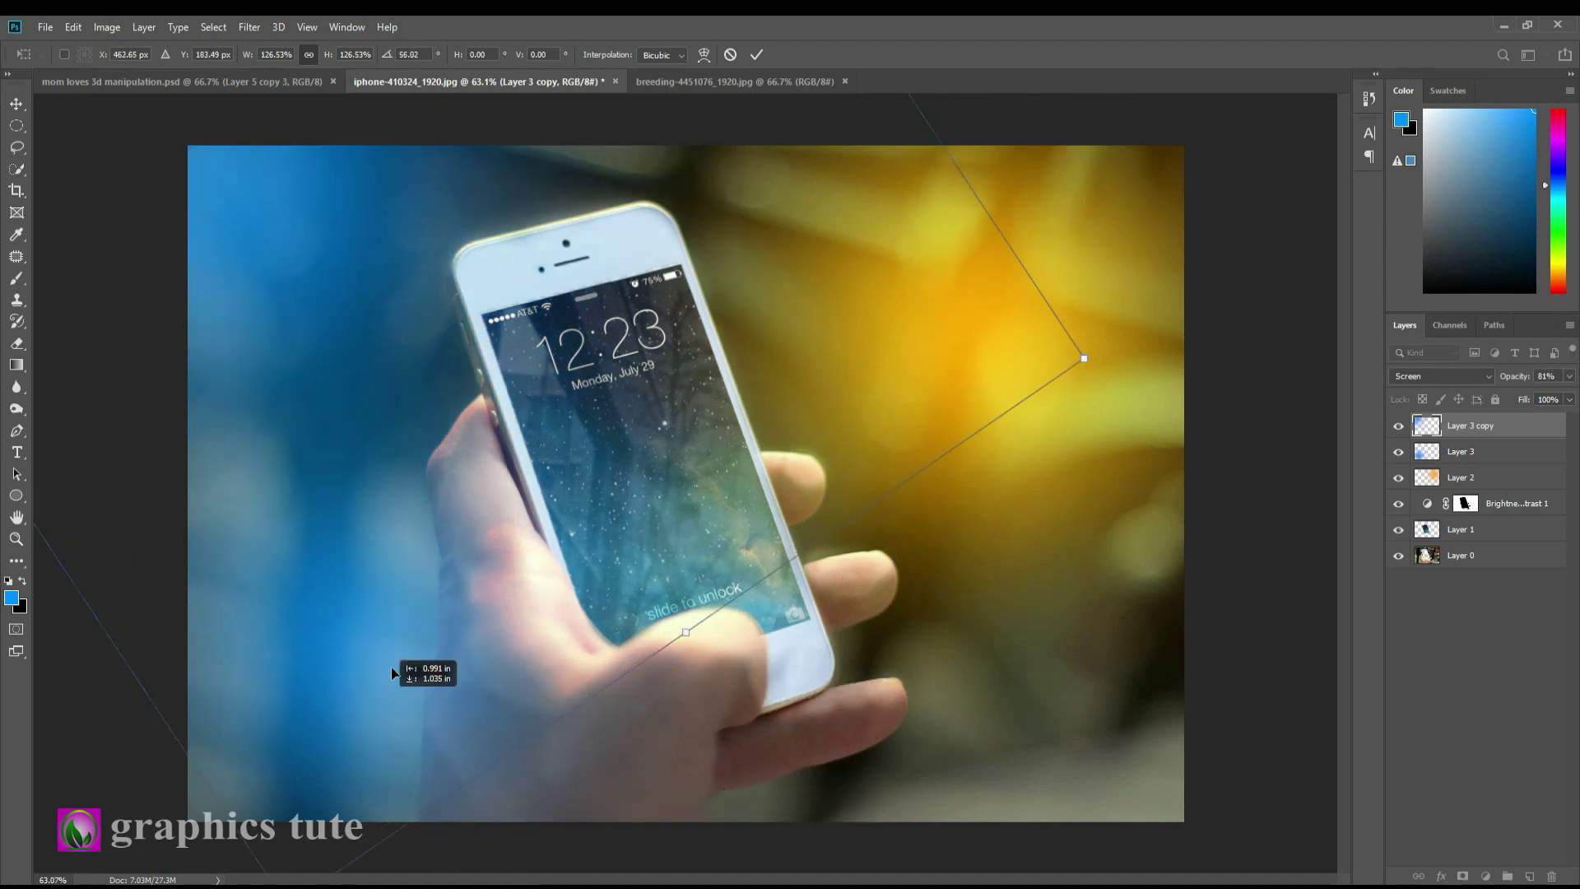
{"action": "left_click", "coordinate": [756, 55]}
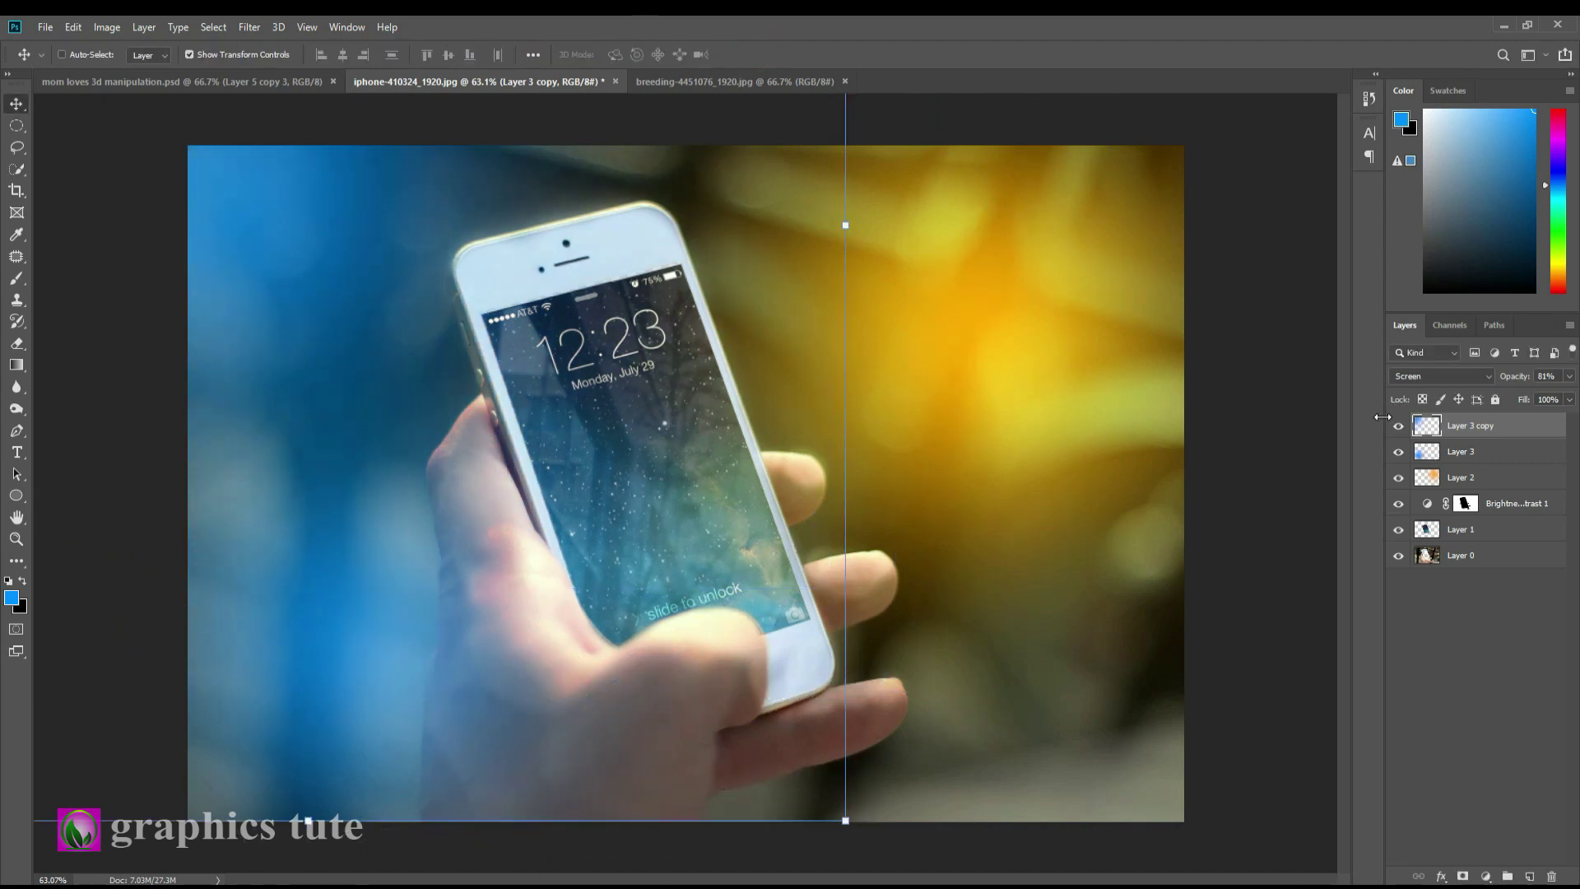
{"action": "left_click", "coordinate": [1399, 427]}
{"action": "left_click", "coordinate": [1399, 426]}
{"action": "left_click", "coordinate": [1399, 426]}
{"action": "left_click", "coordinate": [1399, 426]}
Switch to the breeding-4451076_1920.jpg document, unlock its background layer and copy the bird photo into the phone document
{"action": "left_click", "coordinate": [700, 82]}
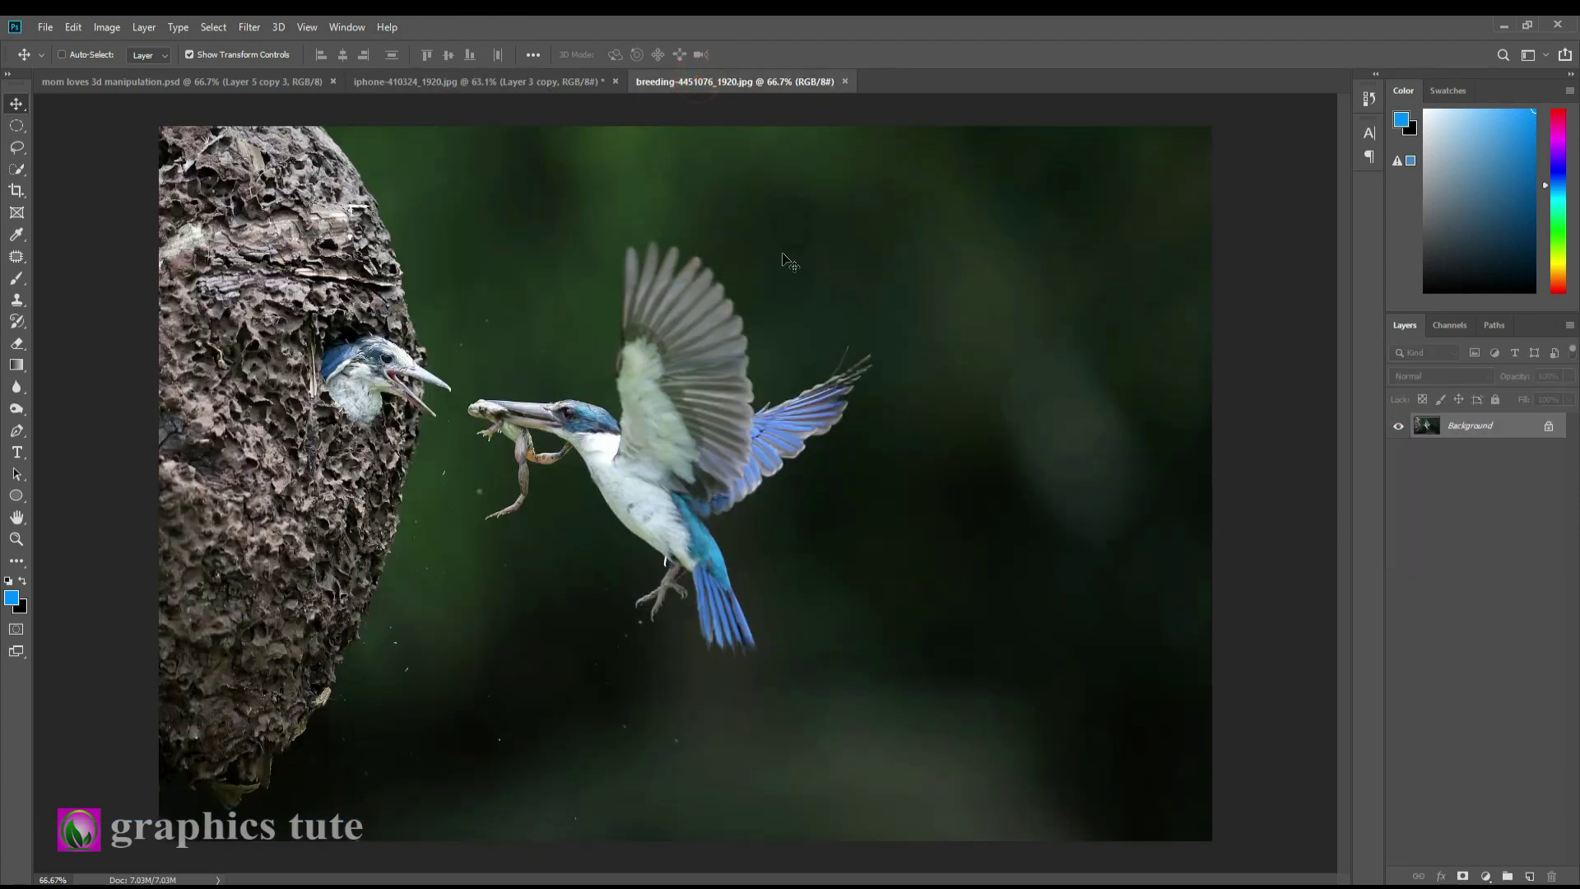
{"action": "left_click", "coordinate": [1549, 427]}
{"action": "left_click_drag", "start_coordinate": [523, 273], "coordinate": [1011, 634]}
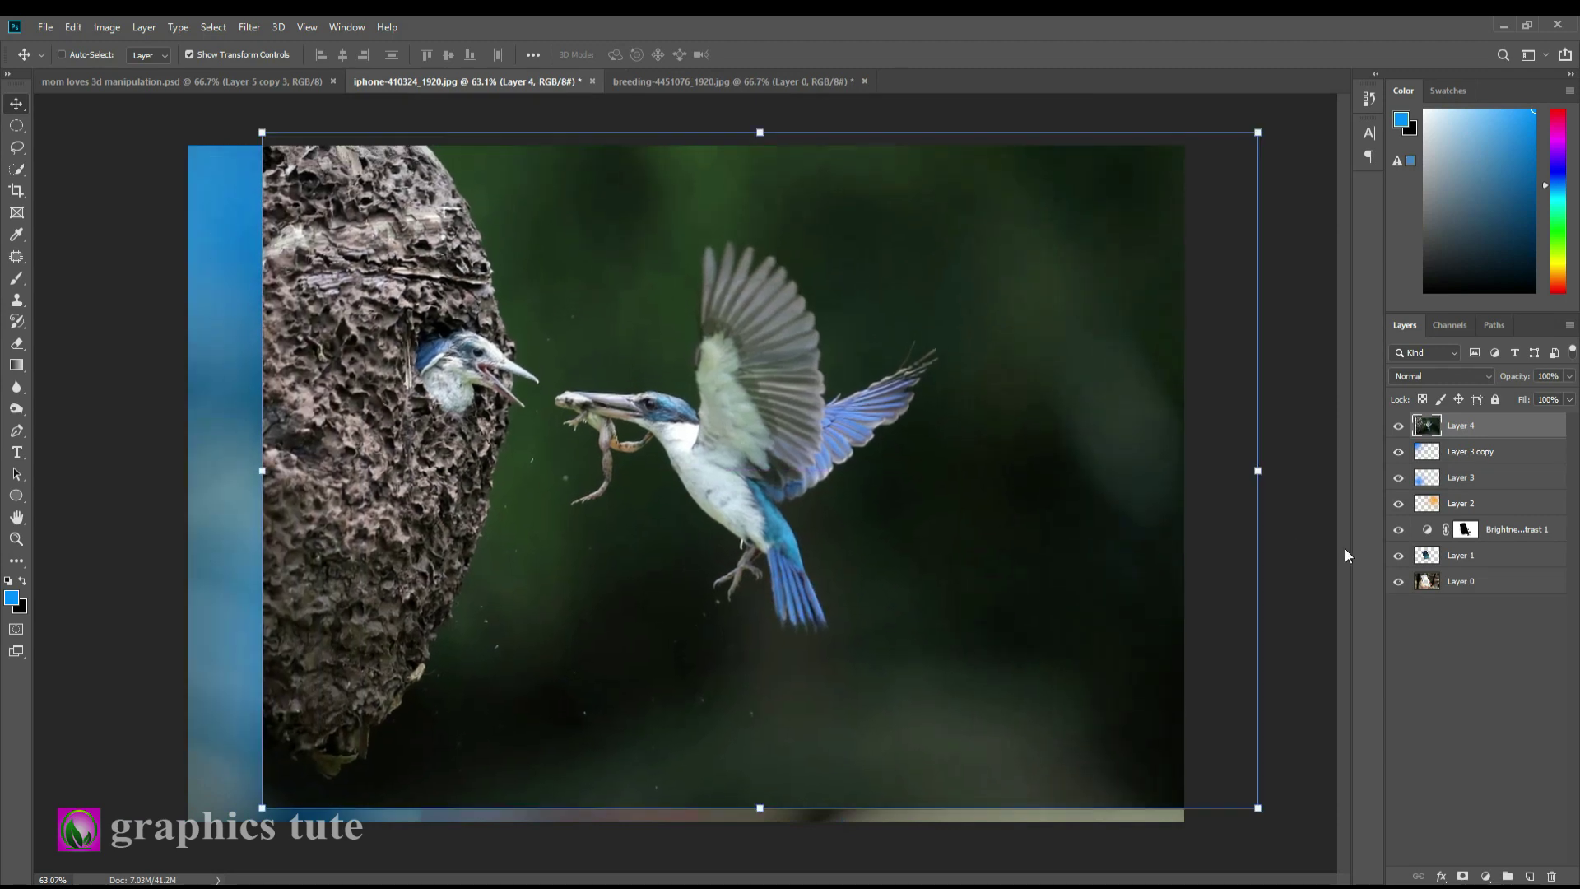
Shift the Brightness/Contrast 1 layer mask slightly to the left and reselect the bird photo layer
{"action": "left_click", "coordinate": [1528, 533]}
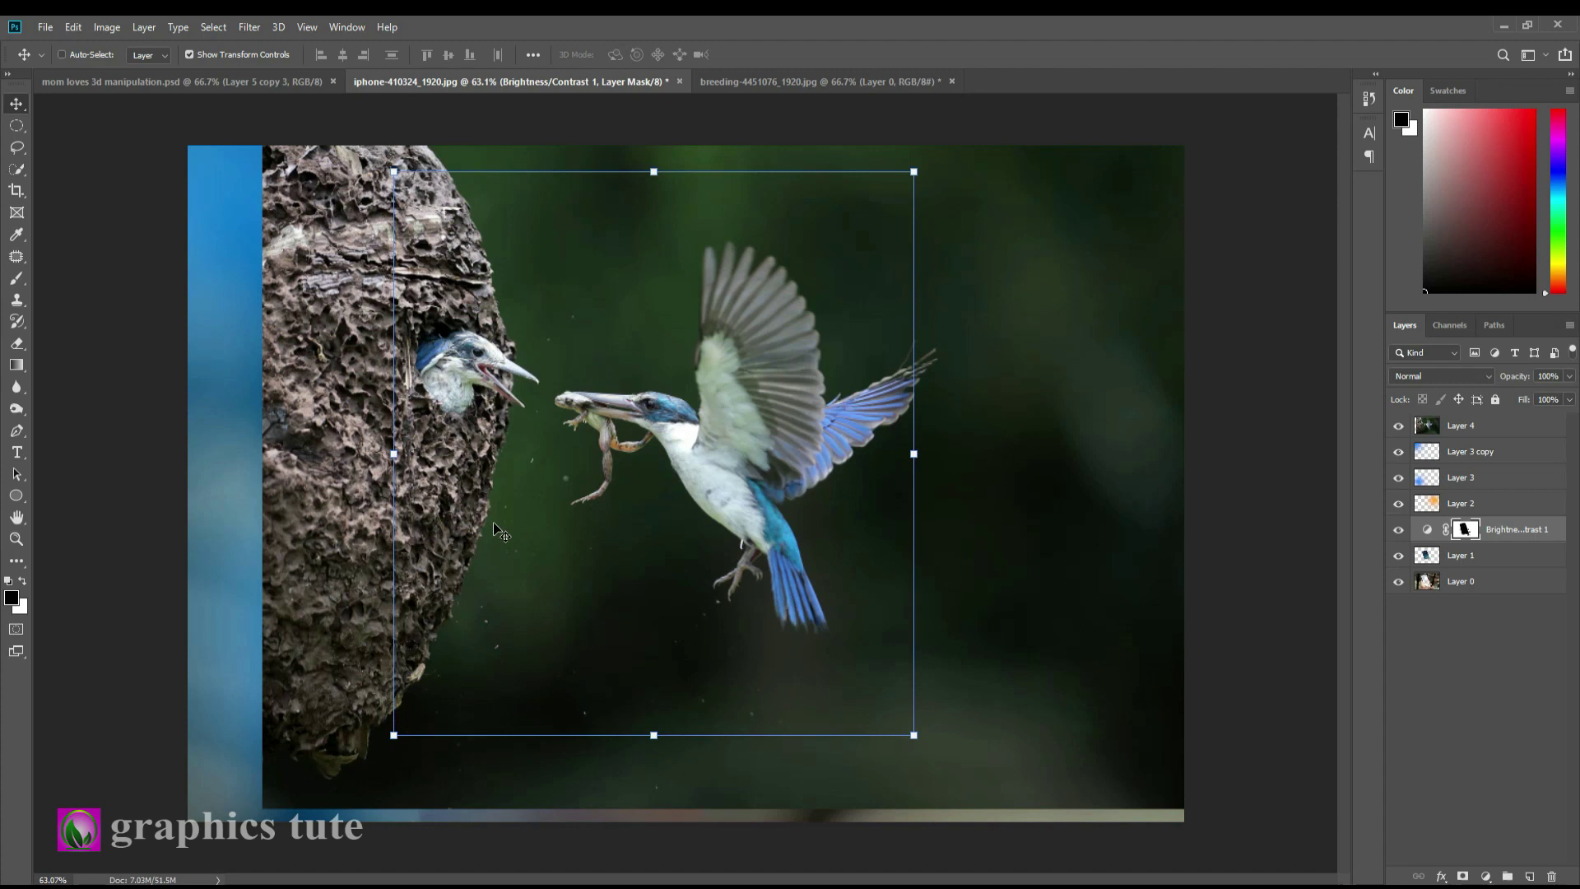
{"action": "left_click_drag", "start_coordinate": [554, 553], "coordinate": [496, 553]}
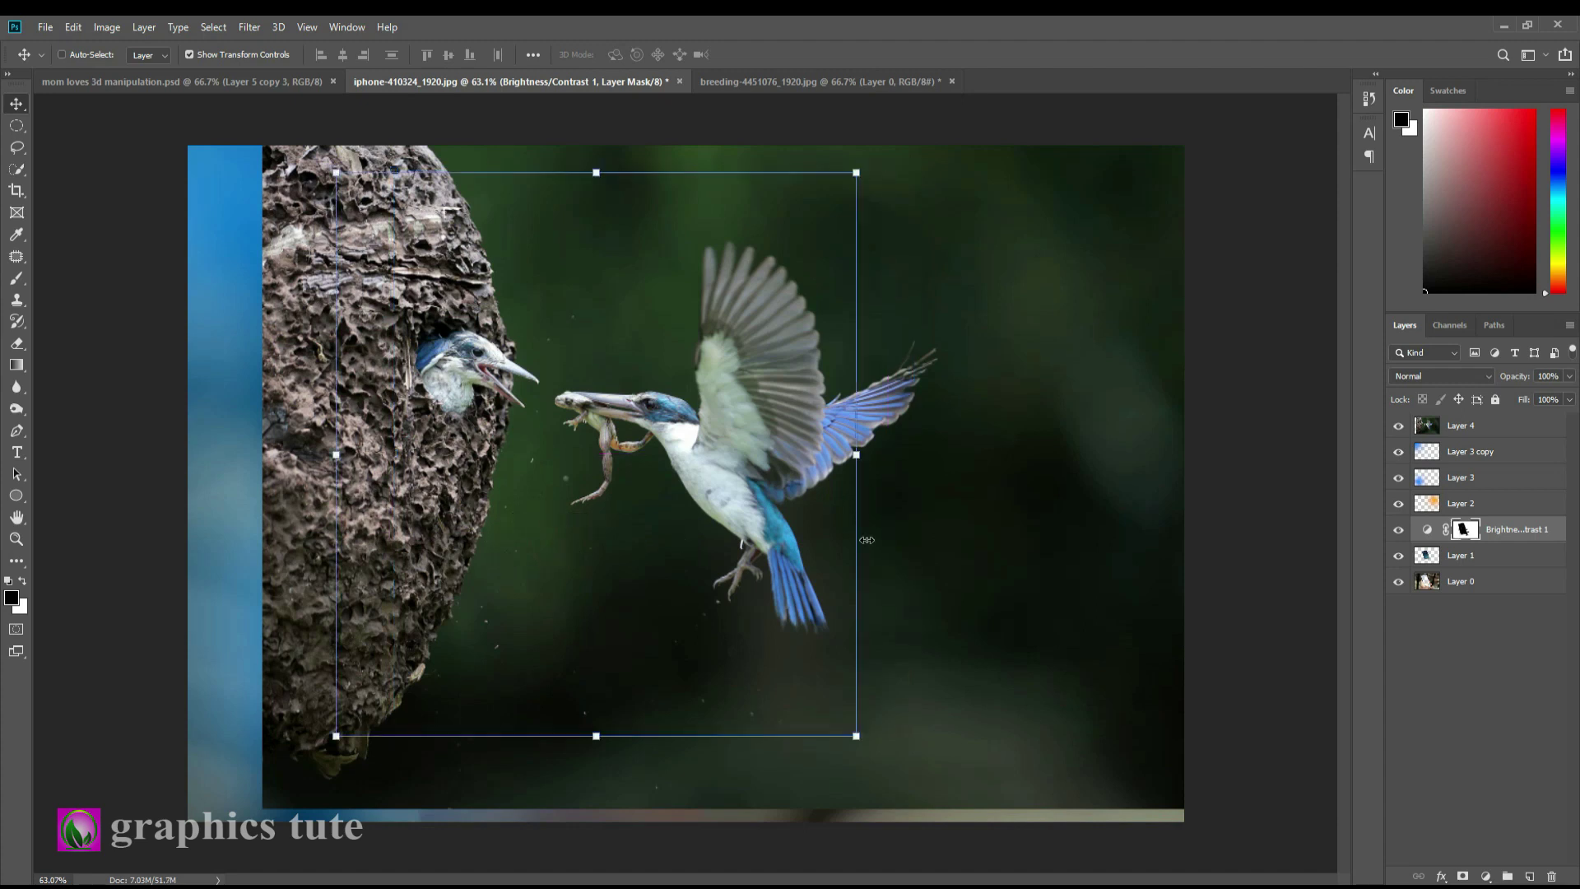
{"action": "left_click", "coordinate": [1475, 425]}
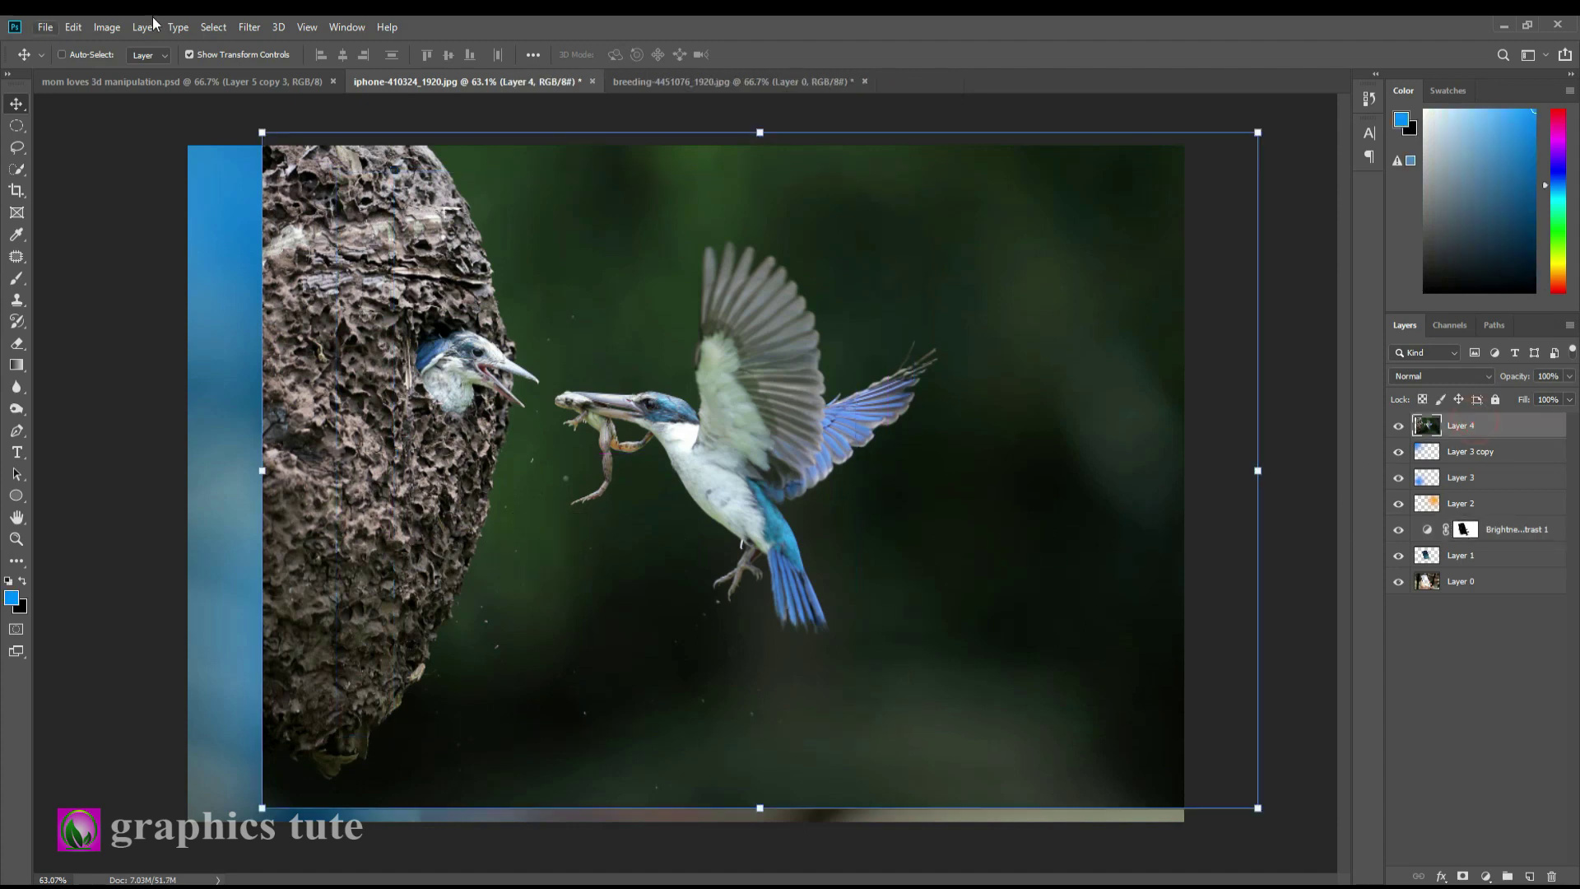
Toggle Layer 1's visibility to check what it contributes to the composition
{"action": "left_click", "coordinate": [1472, 555]}
{"action": "left_click", "coordinate": [1398, 557]}
{"action": "left_click", "coordinate": [1398, 557]}
{"action": "left_click", "coordinate": [1398, 557]}
{"action": "left_click", "coordinate": [1398, 557]}
{"action": "left_click", "coordinate": [1398, 557]}
{"action": "left_click", "coordinate": [1398, 557]}
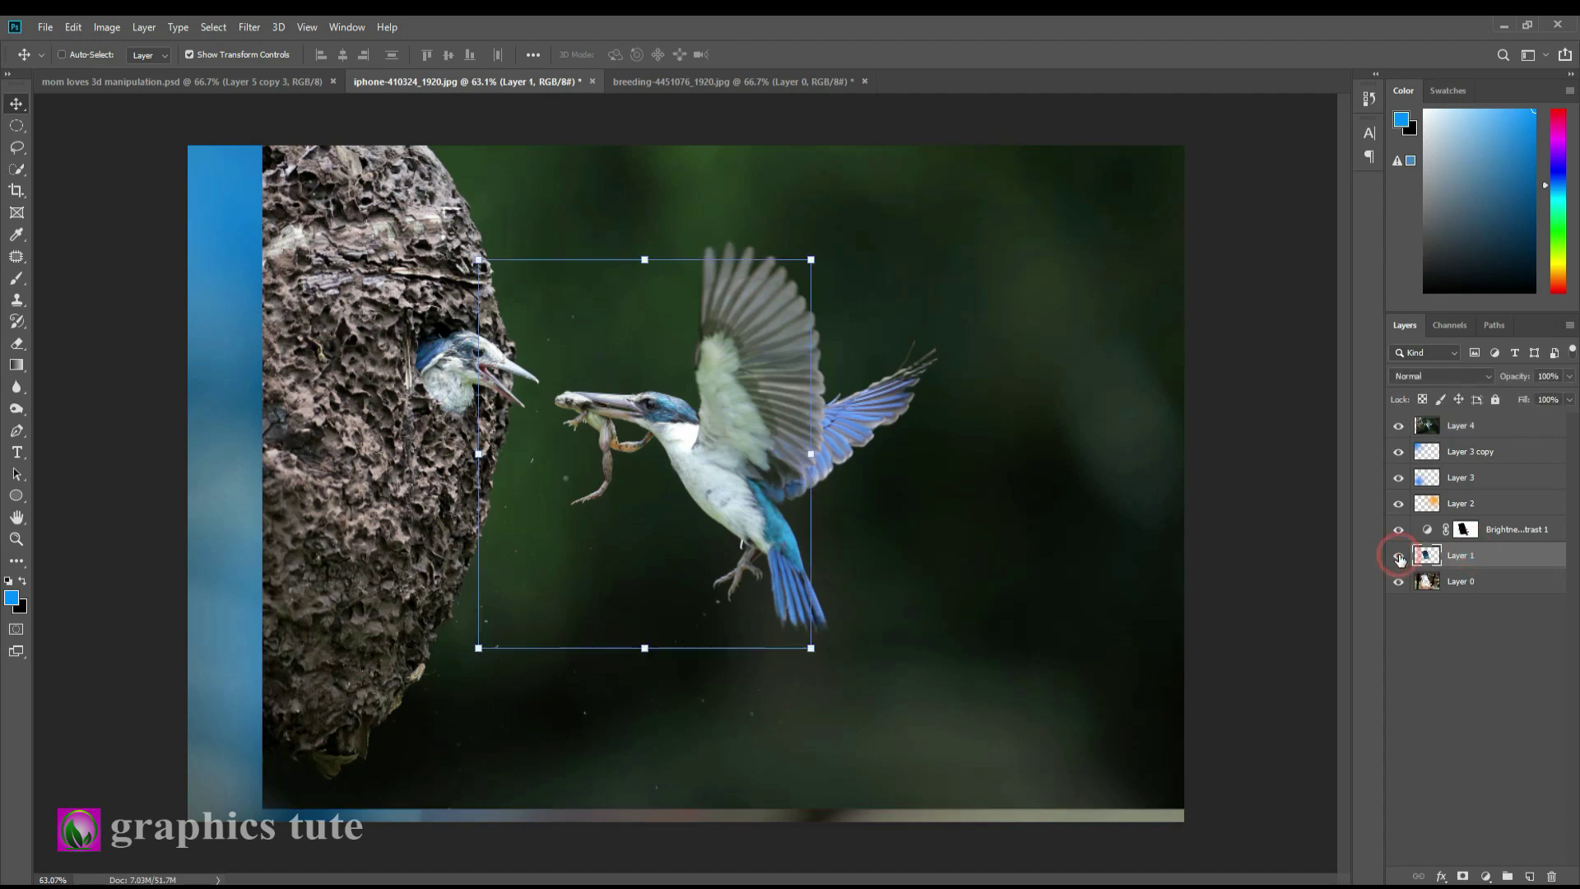
Move the bird photo to the canvas's left edge and place Layer 1 directly beneath it in the layer stack
{"action": "left_click", "coordinate": [1472, 425]}
{"action": "left_click_drag", "start_coordinate": [890, 563], "coordinate": [832, 573]}
{"action": "left_click_drag", "start_coordinate": [939, 580], "coordinate": [938, 580]}
{"action": "mouse_move", "coordinate": [1498, 427]}
{"action": "left_mouse_down"}
{"action": "mouse_move", "coordinate": [1486, 611]}
{"action": "mouse_move", "coordinate": [1475, 448]}
{"action": "left_mouse_up"}
{"action": "left_click", "coordinate": [1480, 557]}
{"action": "left_click", "coordinate": [1442, 477]}
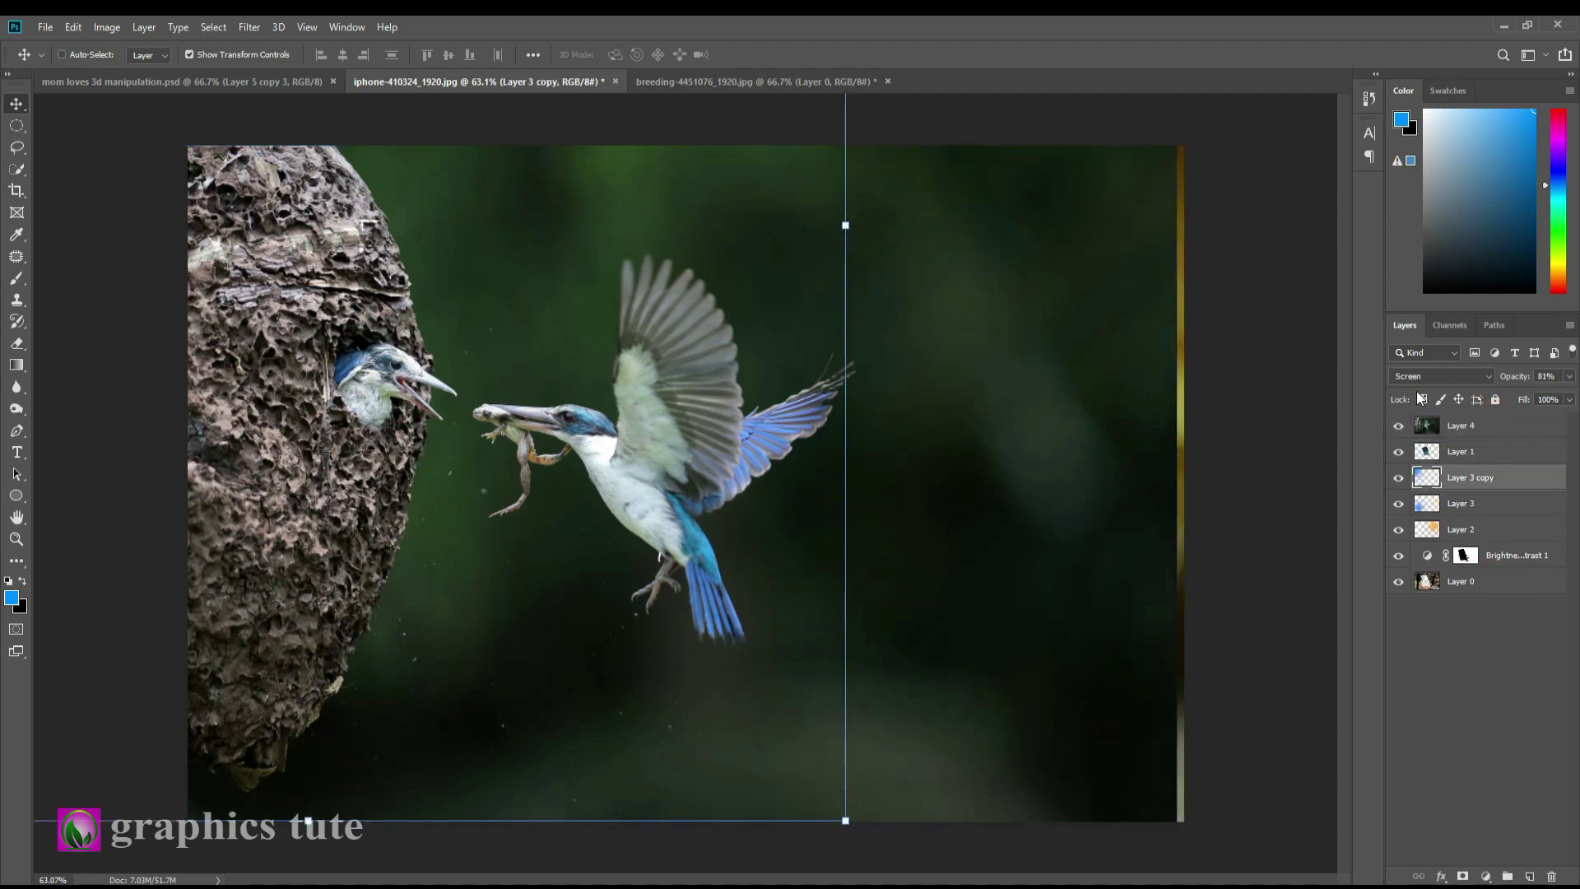
Lower the bird photo's opacity to 46% and move it to the right over the phone
{"action": "left_click", "coordinate": [1459, 425]}
{"action": "left_click_drag", "start_coordinate": [1074, 539], "coordinate": [1089, 539]}
{"action": "left_click_drag", "start_coordinate": [1512, 379], "coordinate": [1467, 394]}
{"action": "left_click_drag", "start_coordinate": [716, 427], "coordinate": [841, 428]}
Scale the bird photo to about 78%, rotate it -11° and position the nest over the phone screen
{"action": "left_click_drag", "start_coordinate": [1308, 145], "coordinate": [1144, 212]}
{"action": "left_click_drag", "start_coordinate": [749, 495], "coordinate": [796, 463]}
{"action": "left_click_drag", "start_coordinate": [489, 697], "coordinate": [457, 717]}
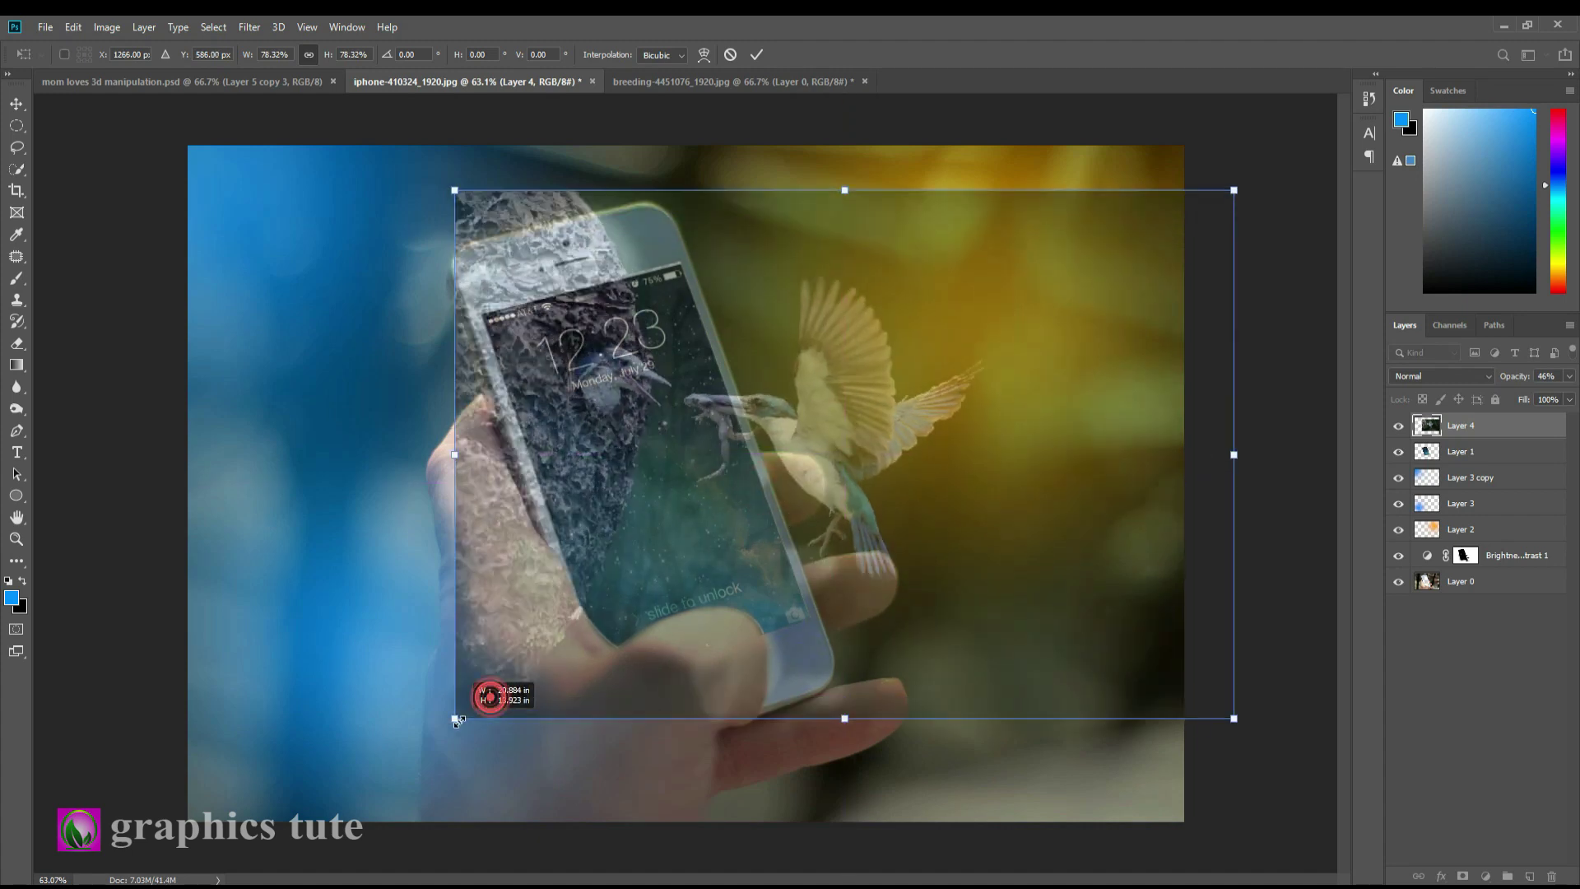
{"action": "left_click_drag", "start_coordinate": [1263, 743], "coordinate": [1351, 640]}
{"action": "left_click_drag", "start_coordinate": [648, 640], "coordinate": [636, 611]}
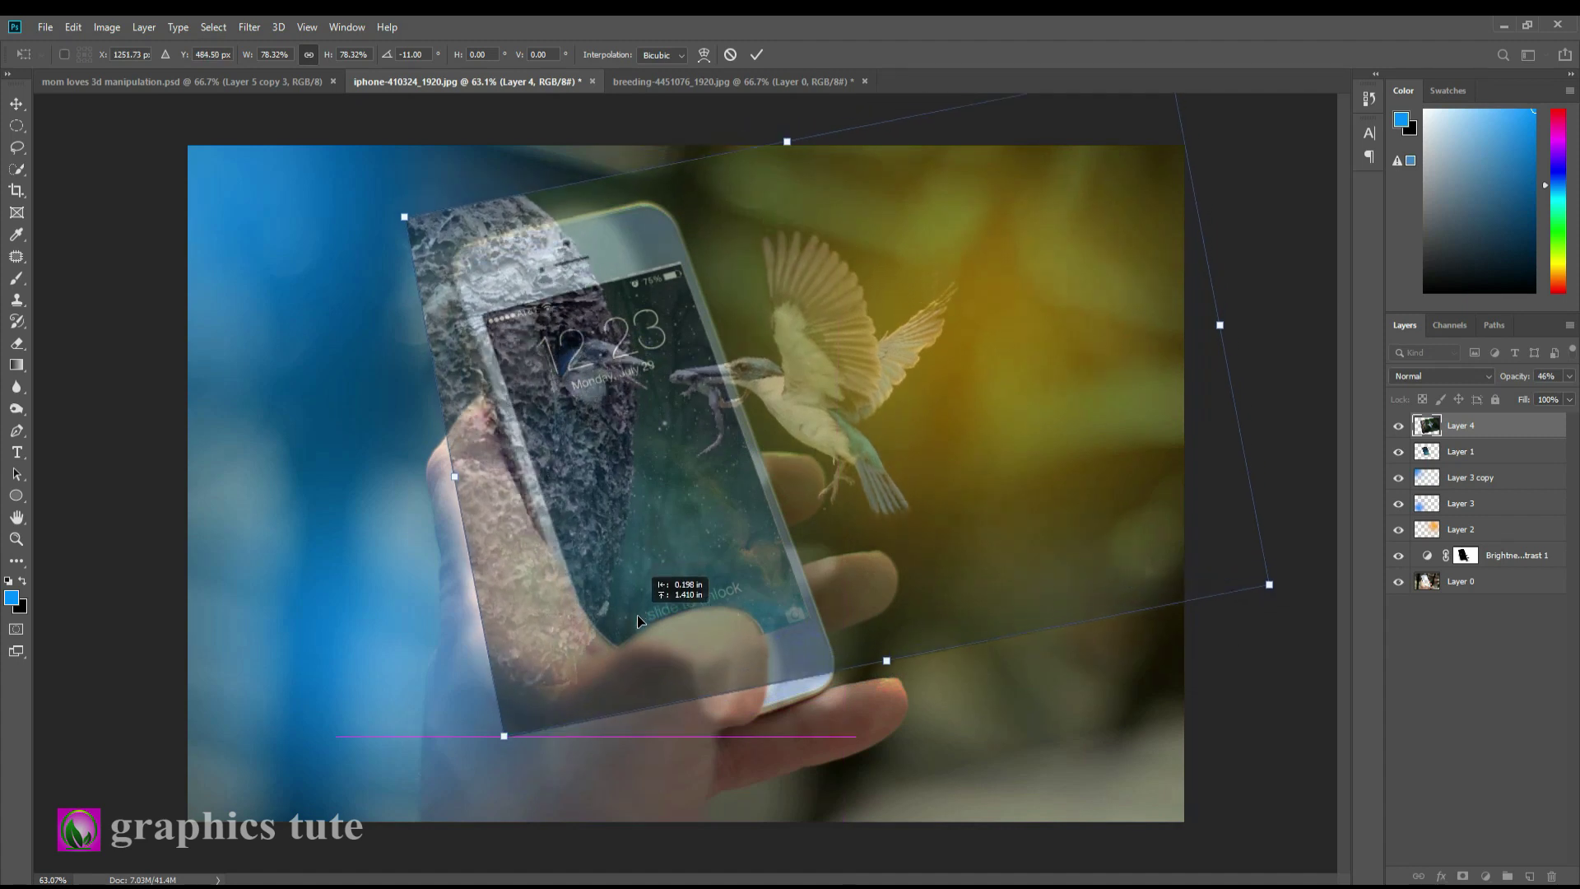
{"action": "left_click", "coordinate": [756, 54]}
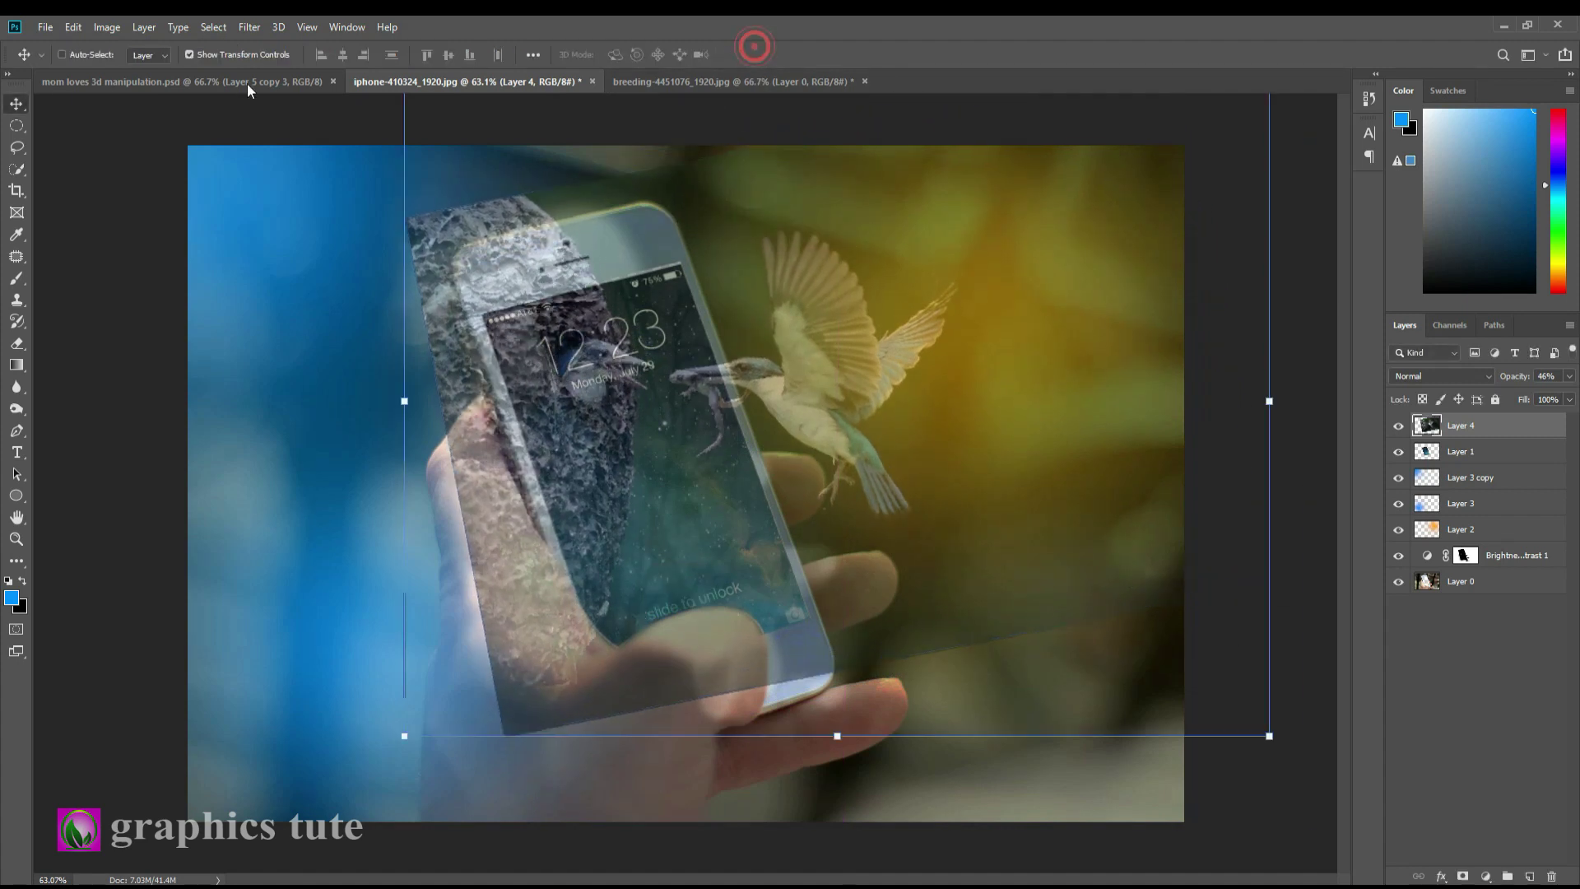
Compare with the finished composite, nudge the bird photo right and clip it to Layer 1 at 100% opacity
{"action": "left_click", "coordinate": [244, 82]}
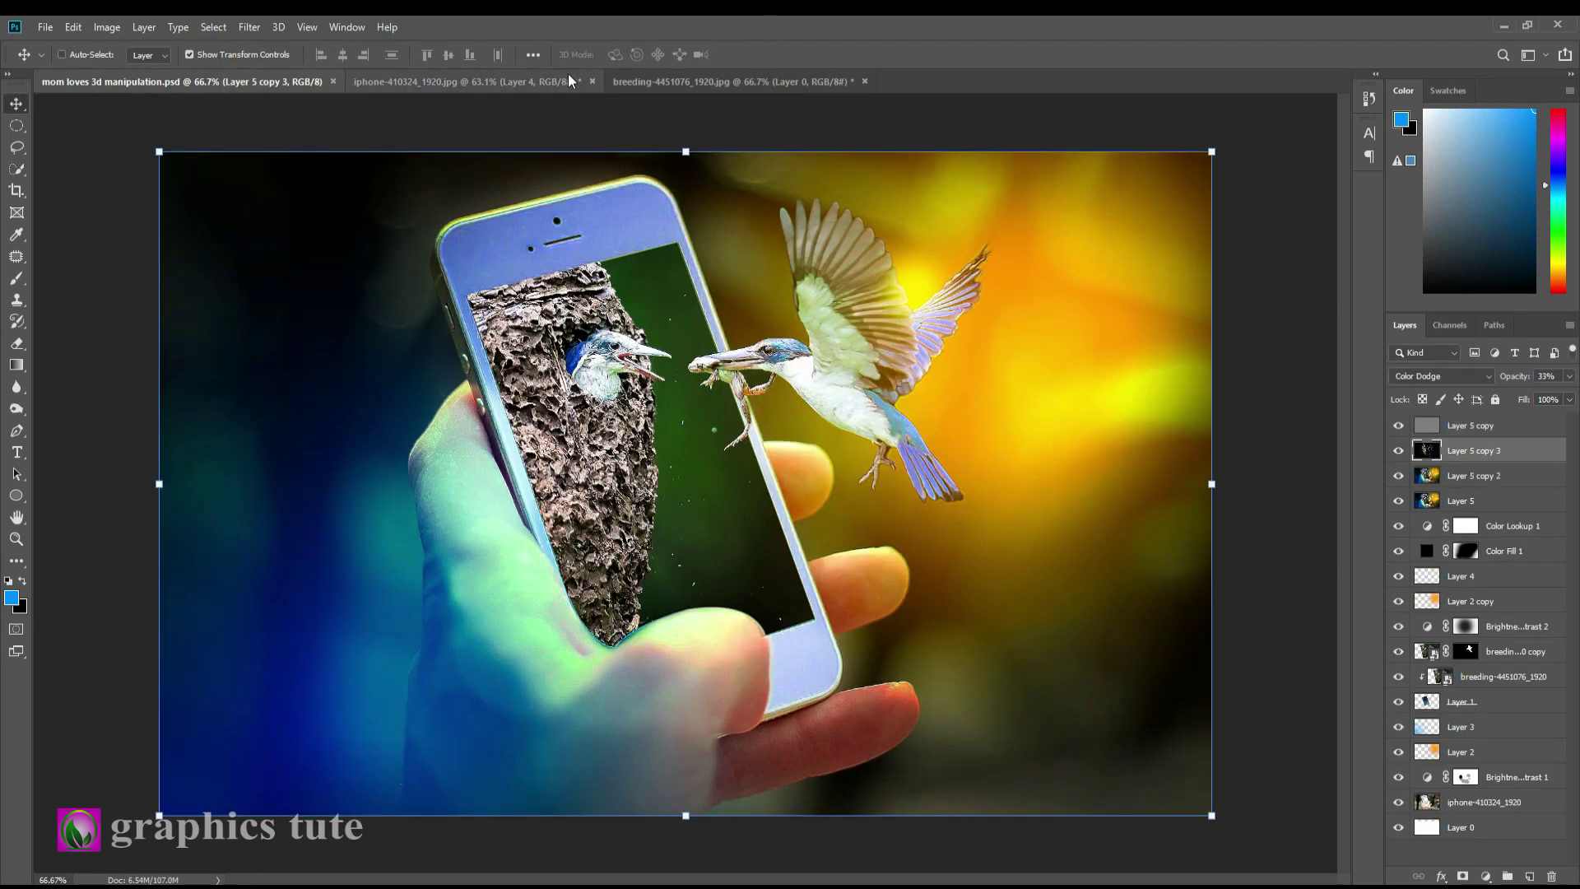
{"action": "left_click", "coordinate": [682, 80]}
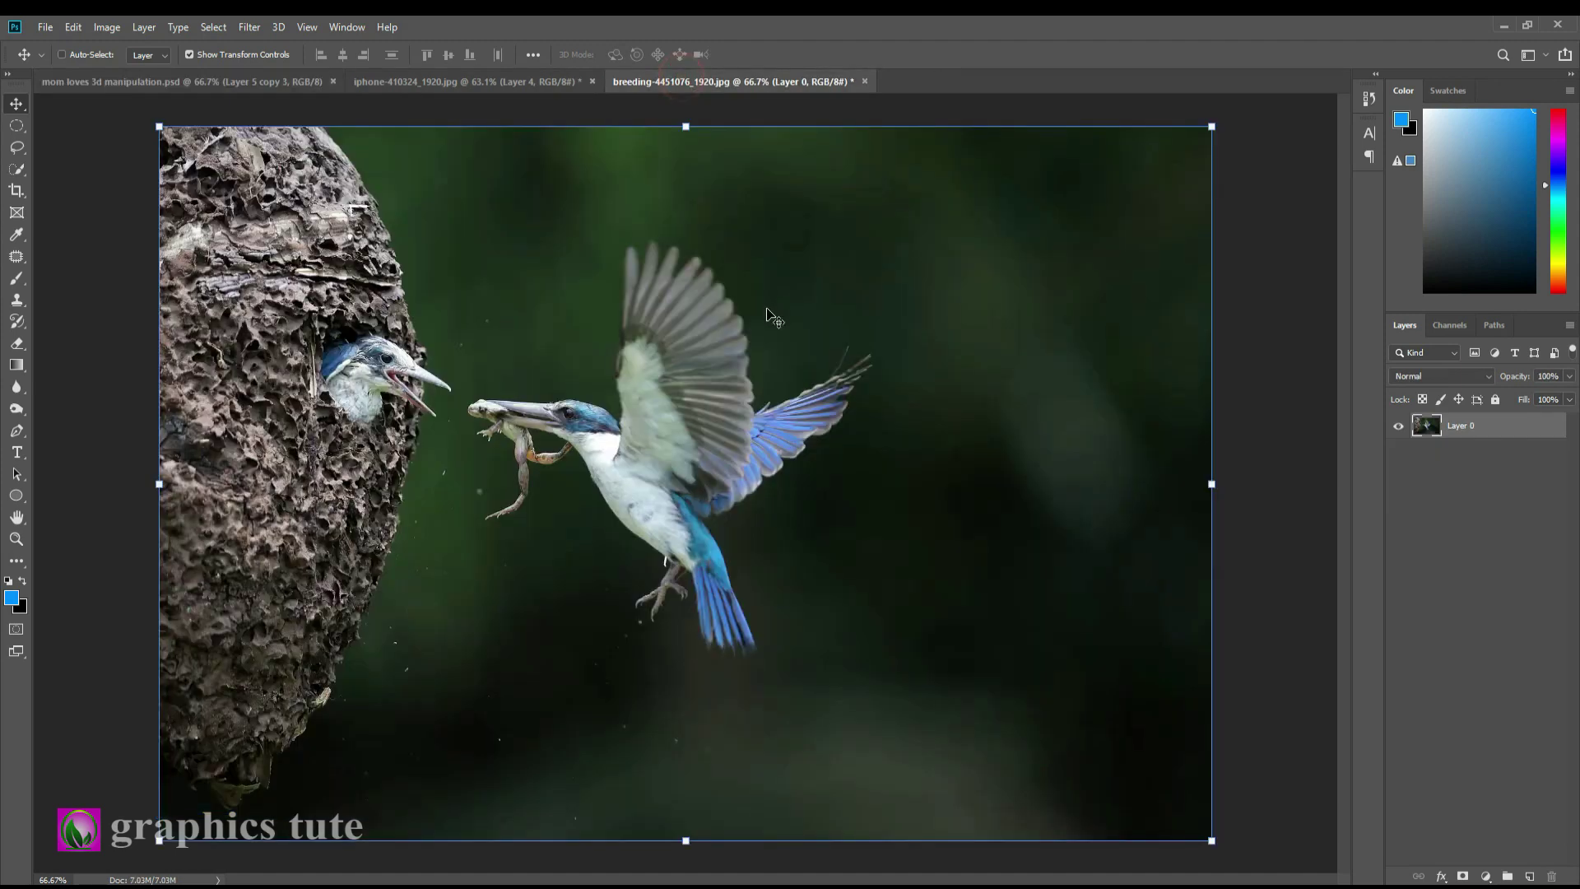
{"action": "left_click", "coordinate": [511, 82]}
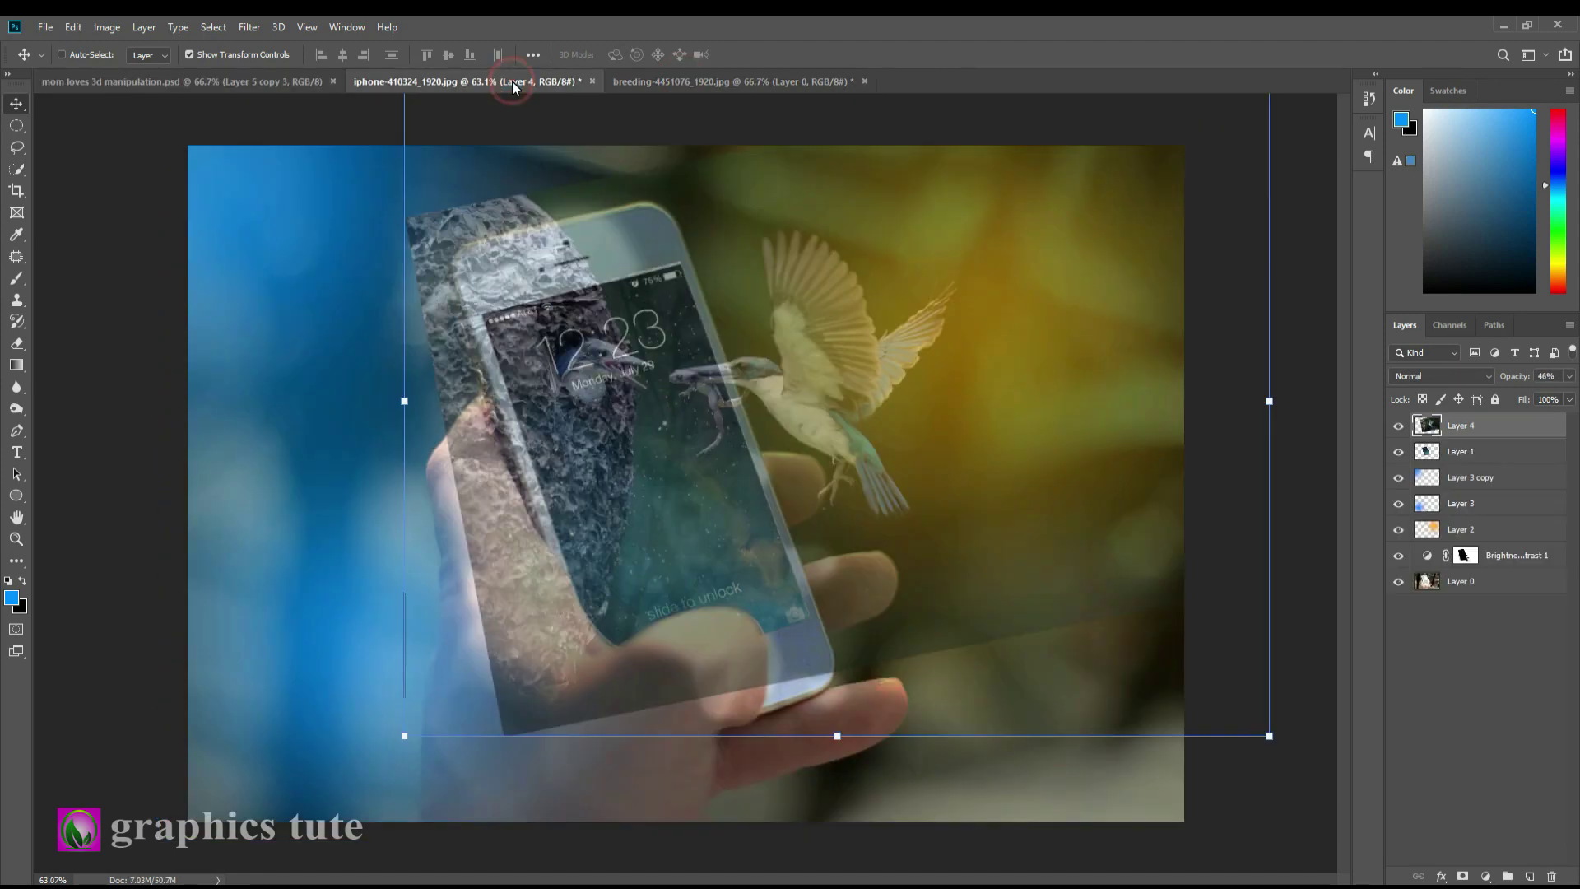
{"action": "left_click_drag", "start_coordinate": [831, 401], "coordinate": [843, 401]}
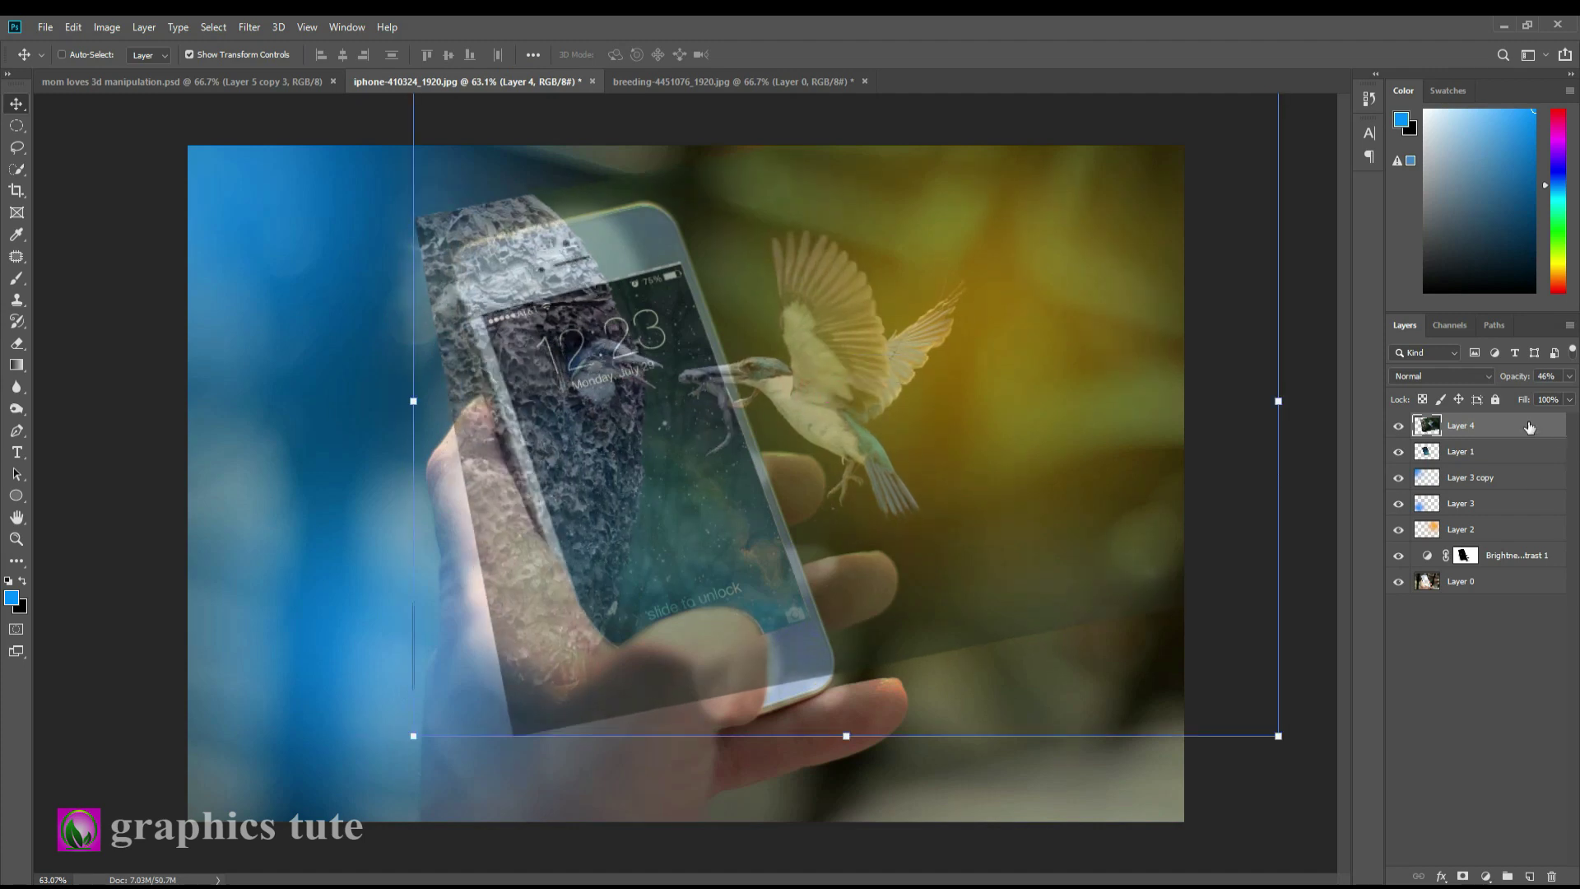
{"action": "left_click", "coordinate": [1499, 438], "text": "alt"}
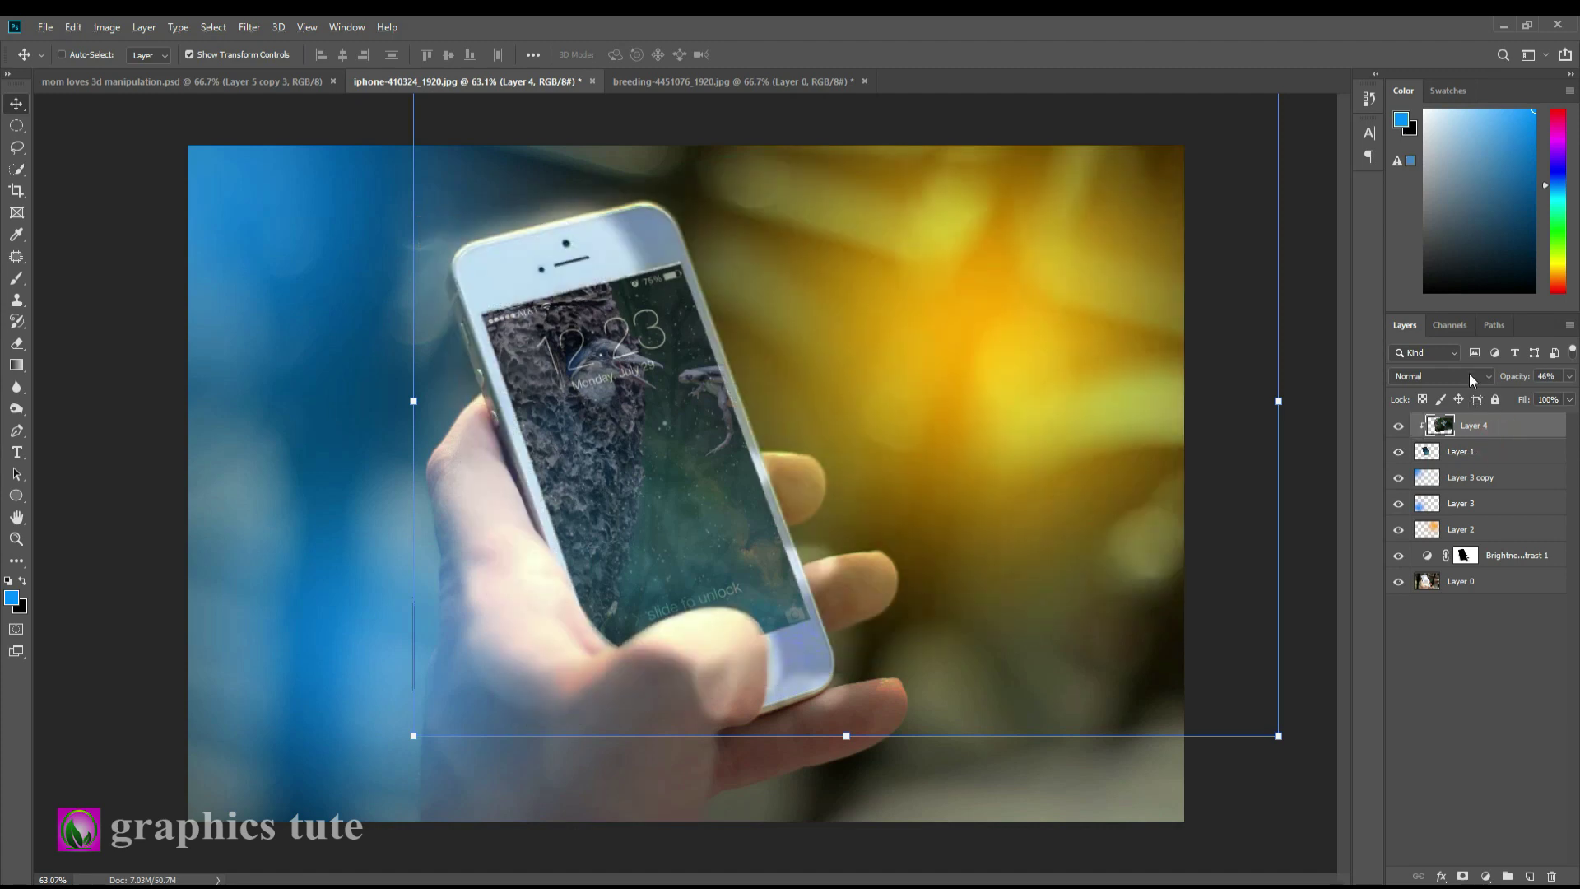
{"action": "left_click_drag", "start_coordinate": [1520, 376], "coordinate": [1540, 376]}
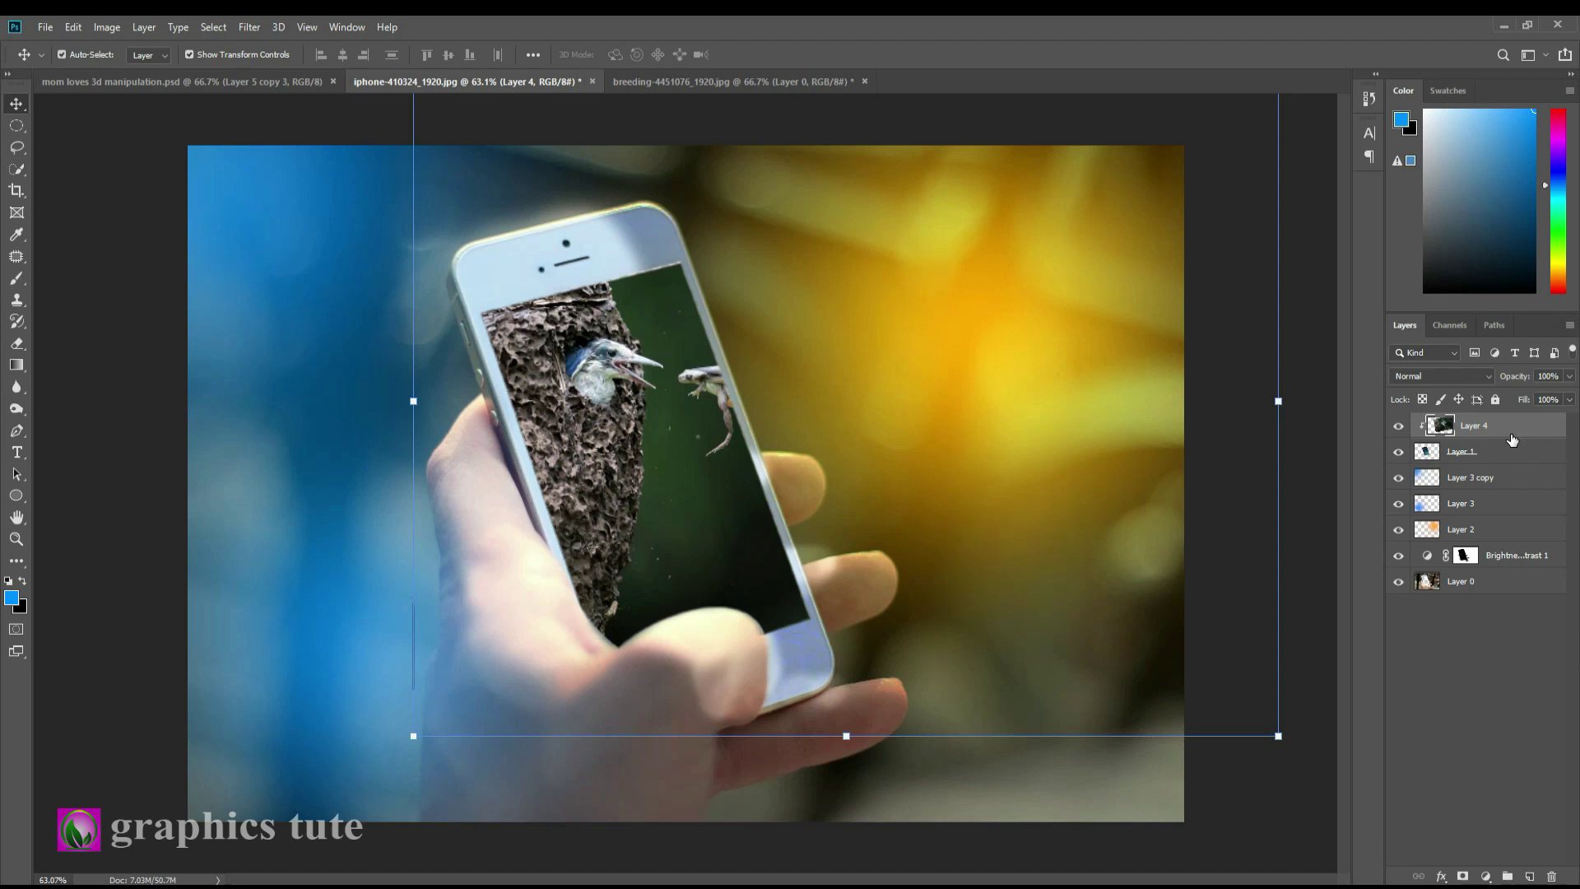
Duplicate the bird photo layer and trace a Pen path along the flying bird's beak, head and raised wing
{"action": "key", "text": "ctrl+j"}
{"action": "left_click", "coordinate": [12, 543]}
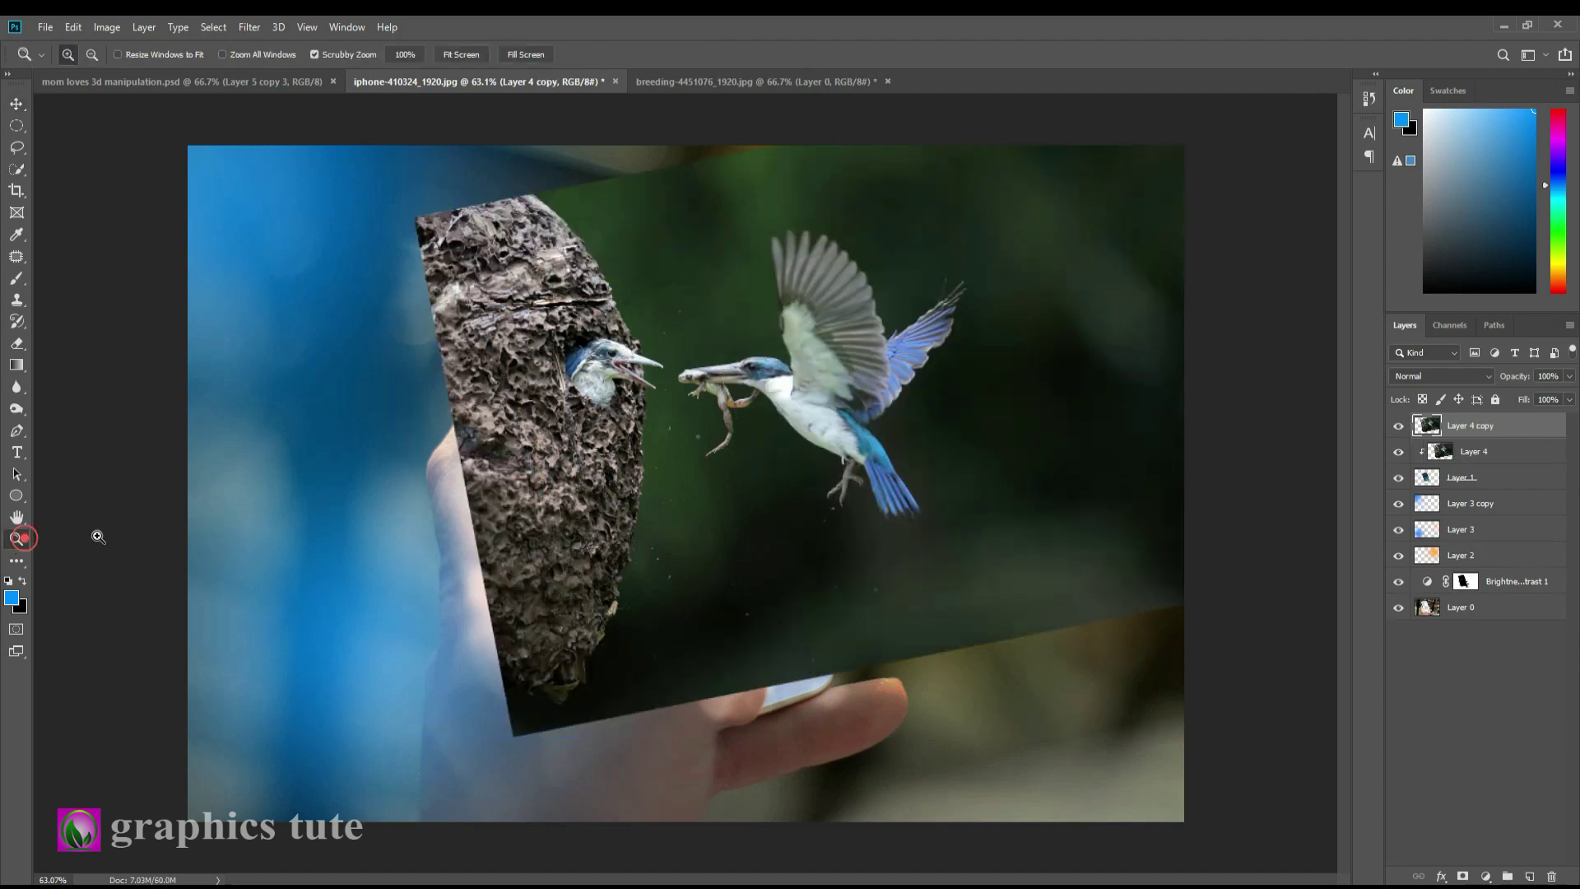
{"action": "left_click_drag", "start_coordinate": [848, 455], "coordinate": [896, 513]}
{"action": "left_click_drag", "start_coordinate": [865, 348], "coordinate": [778, 597]}
{"action": "left_click", "coordinate": [14, 432]}
{"action": "left_click", "coordinate": [428, 514]}
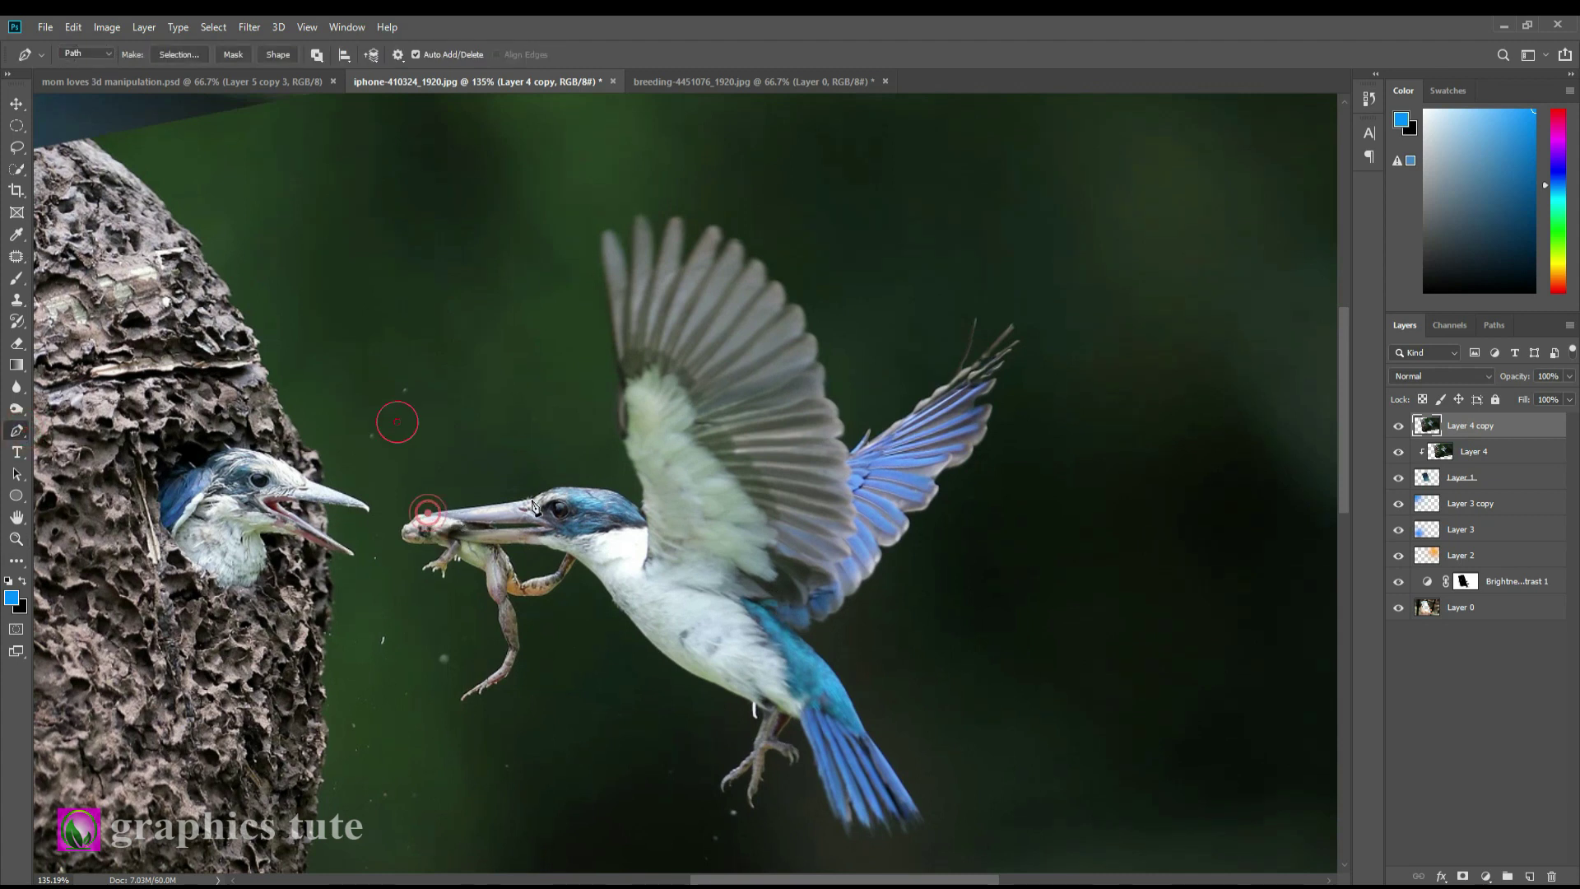
{"action": "left_click", "coordinate": [530, 499]}
{"action": "left_click_drag", "start_coordinate": [642, 519], "coordinate": [607, 411]}
{"action": "left_click_drag", "start_coordinate": [616, 337], "coordinate": [657, 269]}
{"action": "left_click", "coordinate": [602, 251]}
{"action": "left_click", "coordinate": [630, 280]}
{"action": "left_click", "coordinate": [639, 220]}
{"action": "left_click", "coordinate": [660, 243]}
{"action": "left_click_drag", "start_coordinate": [681, 223], "coordinate": [747, 267]}
{"action": "left_click", "coordinate": [679, 268]}
{"action": "left_click", "coordinate": [719, 258]}
{"action": "left_click", "coordinate": [743, 270]}
{"action": "left_click", "coordinate": [764, 282]}
{"action": "left_click", "coordinate": [788, 304]}
{"action": "left_click", "coordinate": [804, 326]}
{"action": "left_click", "coordinate": [817, 359]}
{"action": "left_click", "coordinate": [826, 373]}
{"action": "left_click", "coordinate": [825, 394]}
{"action": "left_click", "coordinate": [840, 420]}
{"action": "left_click", "coordinate": [849, 452]}
Continue the Pen path around the flying bird's far blue wing
{"action": "left_click", "coordinate": [930, 396]}
{"action": "left_click", "coordinate": [1011, 327]}
{"action": "left_click", "coordinate": [1003, 362]}
{"action": "left_click", "coordinate": [984, 397]}
{"action": "left_click", "coordinate": [977, 402]}
{"action": "left_click", "coordinate": [977, 408]}
{"action": "left_click", "coordinate": [991, 403]}
{"action": "left_click", "coordinate": [983, 421]}
{"action": "left_click", "coordinate": [976, 446]}
{"action": "left_click", "coordinate": [946, 468]}
{"action": "left_click", "coordinate": [939, 474]}
{"action": "left_click", "coordinate": [938, 482]}
{"action": "left_click", "coordinate": [880, 546]}
{"action": "left_click", "coordinate": [865, 580]}
{"action": "left_click", "coordinate": [857, 588]}
{"action": "left_click", "coordinate": [841, 608]}
{"action": "left_click", "coordinate": [828, 619]}
{"action": "left_click", "coordinate": [810, 629]}
Continue the Pen path around the flying bird's tail feathers and feet
{"action": "left_click", "coordinate": [862, 729]}
{"action": "left_click_drag", "start_coordinate": [993, 745], "coordinate": [967, 567]}
{"action": "left_click", "coordinate": [894, 634]}
{"action": "left_click", "coordinate": [876, 632]}
{"action": "left_click", "coordinate": [863, 653]}
{"action": "left_click", "coordinate": [838, 654]}
{"action": "left_click", "coordinate": [829, 642]}
{"action": "left_click", "coordinate": [776, 553]}
{"action": "left_click", "coordinate": [764, 543]}
{"action": "left_click", "coordinate": [753, 562]}
{"action": "left_click", "coordinate": [774, 585]}
{"action": "left_click", "coordinate": [768, 588]}
{"action": "left_click", "coordinate": [740, 585]}
{"action": "left_click", "coordinate": [730, 625]}
{"action": "left_click", "coordinate": [724, 630]}
{"action": "left_click", "coordinate": [727, 586]}
{"action": "left_click", "coordinate": [717, 595]}
{"action": "left_click", "coordinate": [702, 605]}
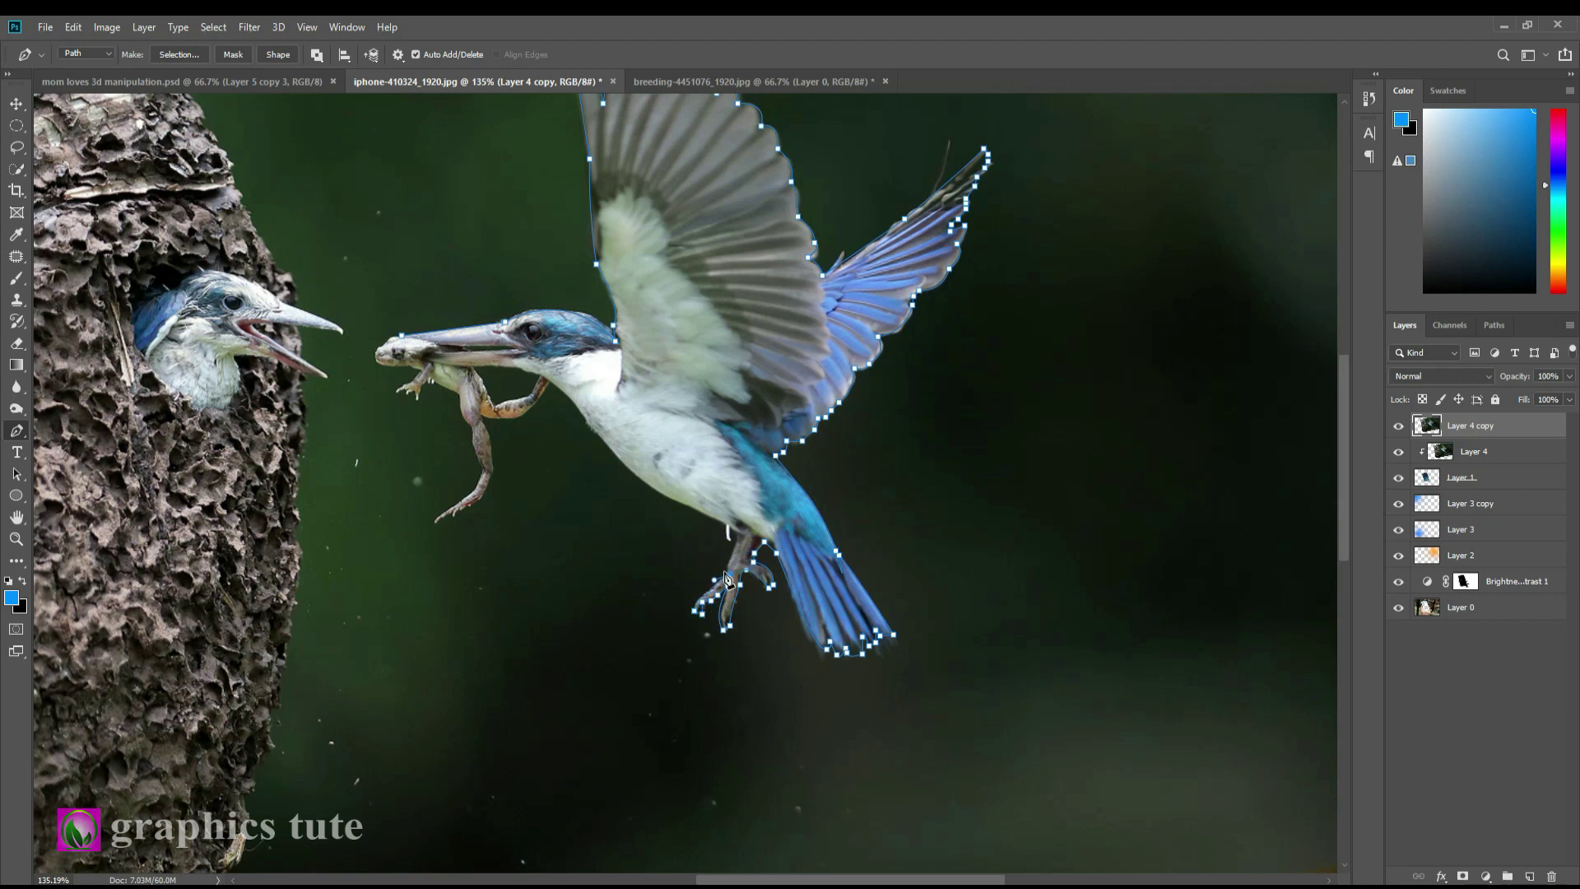
Finish the Pen path along the bird's belly and the frog in its beak, and mask the duplicated layer with it
{"action": "left_click", "coordinate": [665, 497]}
{"action": "left_click", "coordinate": [577, 405]}
{"action": "left_click", "coordinate": [551, 383]}
{"action": "left_click", "coordinate": [543, 396]}
{"action": "left_click", "coordinate": [533, 408]}
{"action": "left_click", "coordinate": [519, 416]}
{"action": "left_click", "coordinate": [502, 418]}
{"action": "left_click", "coordinate": [487, 418]}
{"action": "left_click", "coordinate": [493, 464]}
{"action": "left_click", "coordinate": [491, 482]}
{"action": "left_click", "coordinate": [472, 505]}
{"action": "left_click", "coordinate": [449, 517]}
{"action": "left_click", "coordinate": [435, 523]}
{"action": "left_click", "coordinate": [477, 469]}
{"action": "left_click", "coordinate": [459, 396]}
{"action": "left_click", "coordinate": [467, 375]}
{"action": "left_click", "coordinate": [431, 382], "text": "alt"}
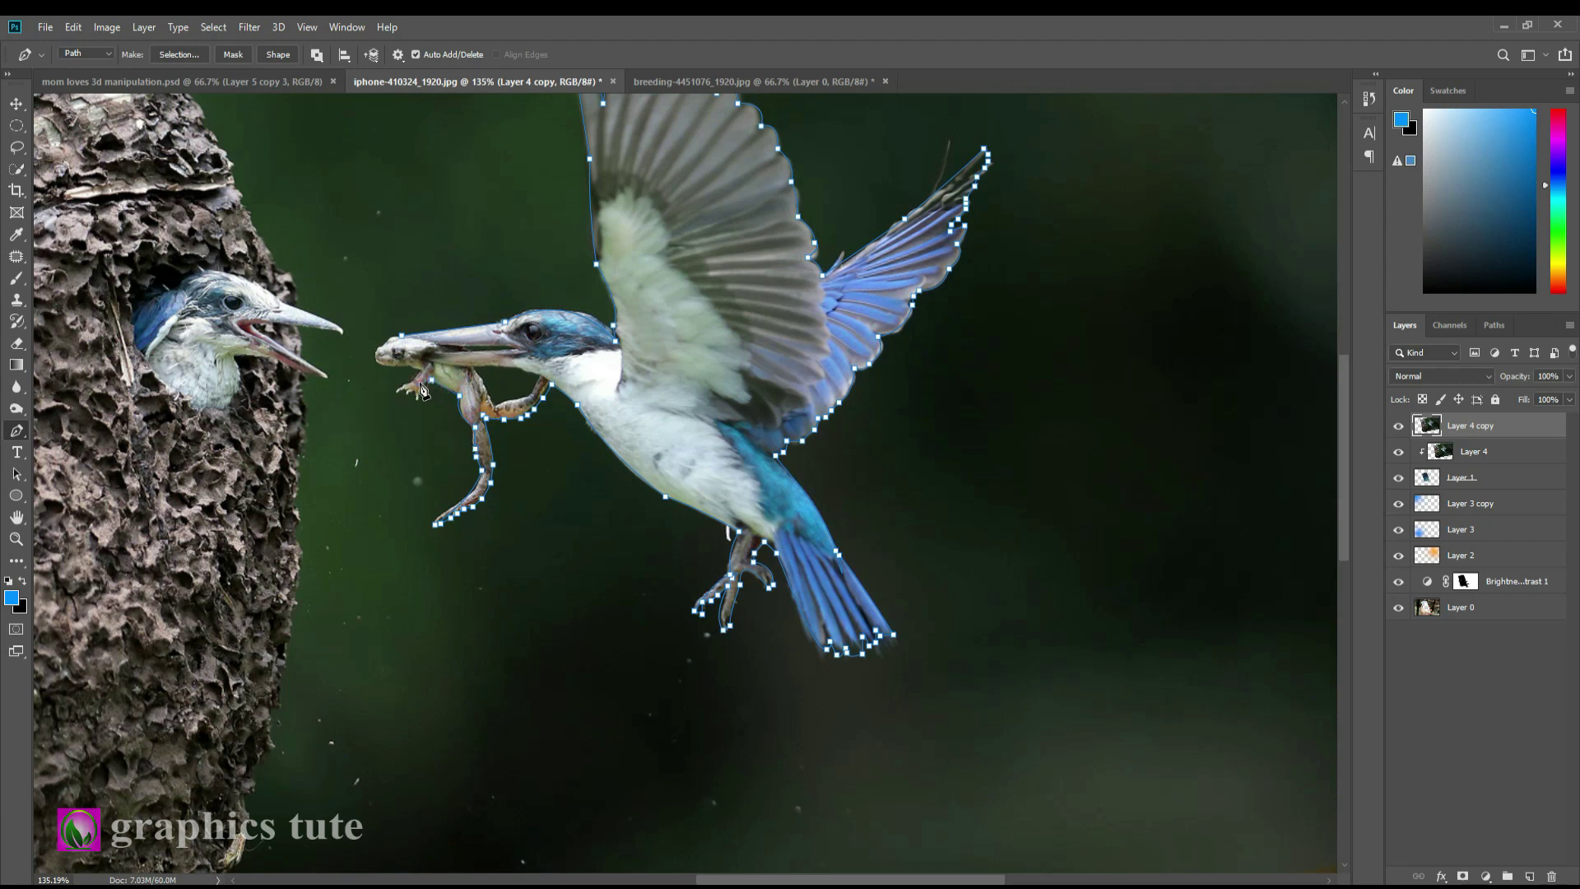
{"action": "left_click", "coordinate": [392, 366]}
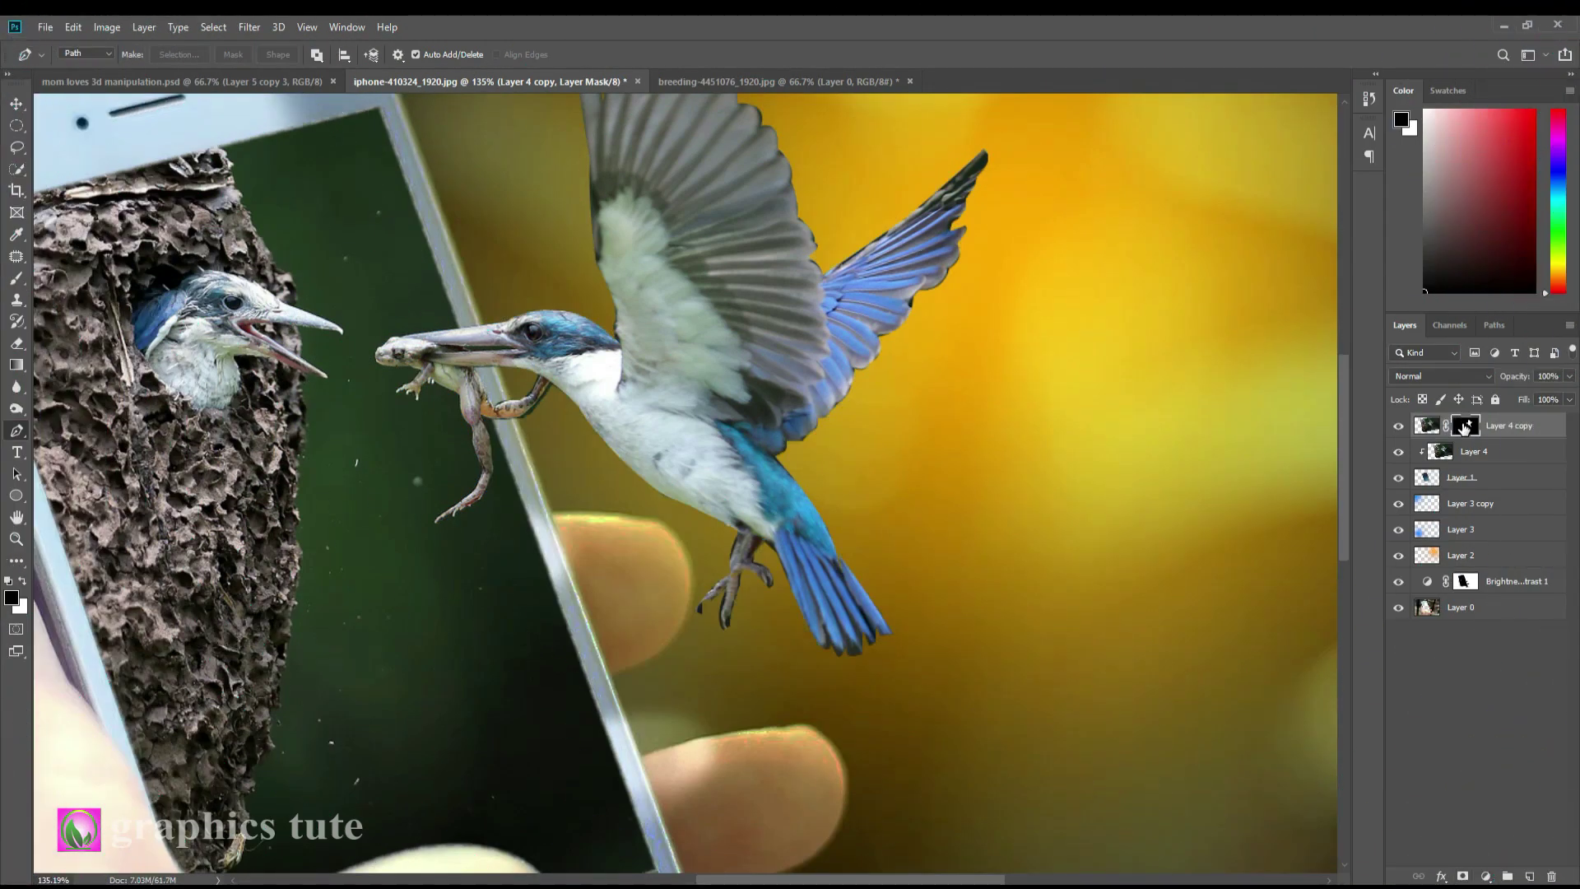
Refine the bird's layer mask with an edge radius of 2 px, Smooth 3 and Contrast 6%
{"action": "right_click", "coordinate": [1463, 427]}
{"action": "left_click", "coordinate": [1458, 544]}
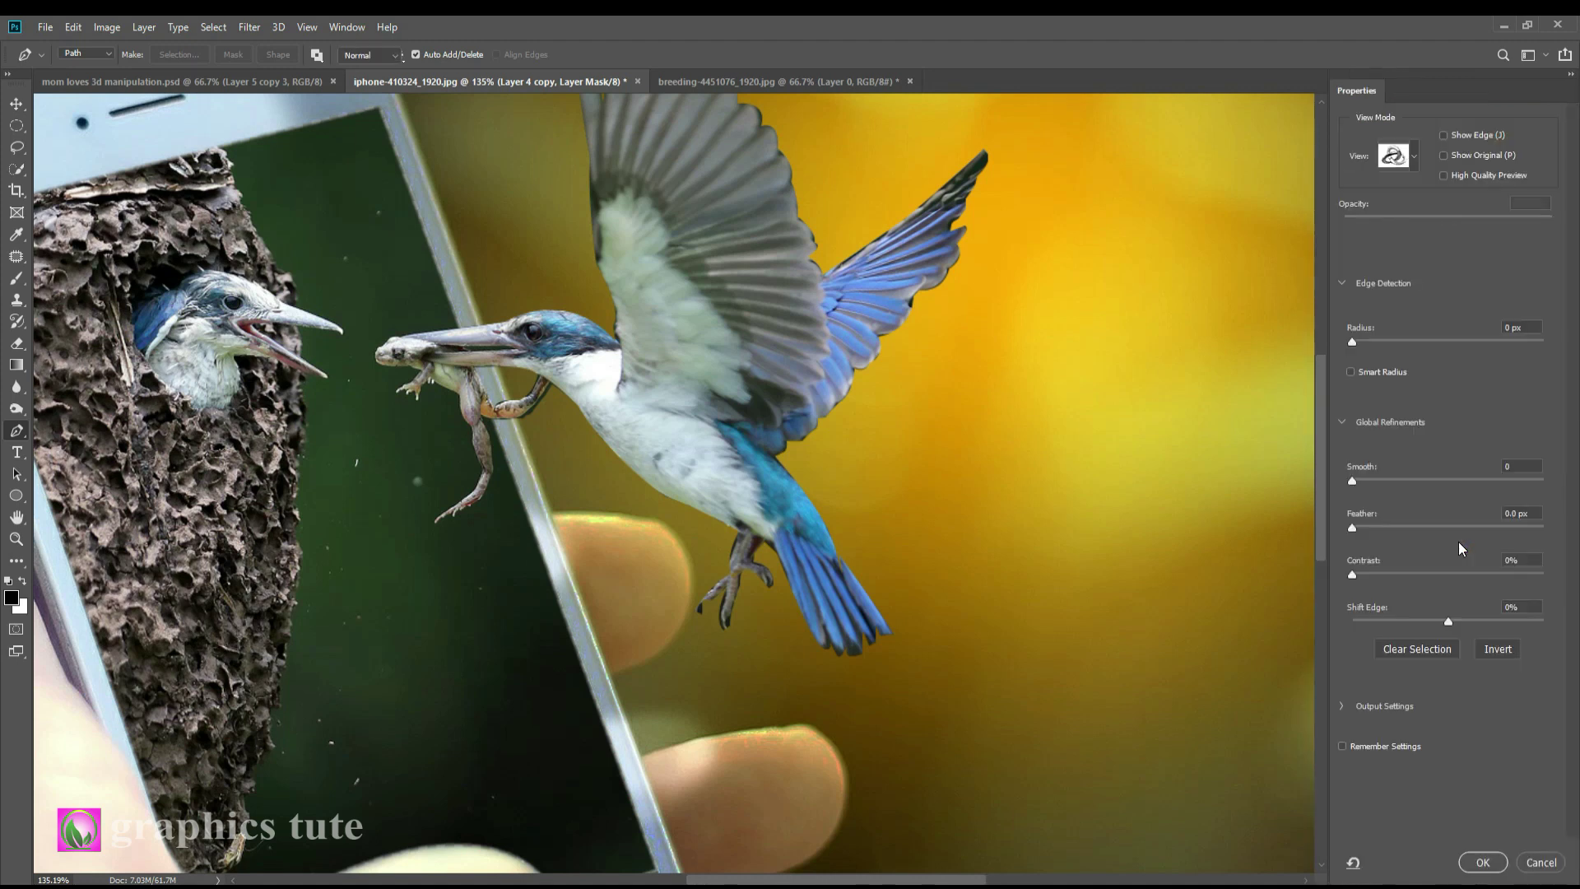
{"action": "left_click", "coordinate": [1355, 343]}
{"action": "left_click_drag", "start_coordinate": [1371, 338], "coordinate": [1374, 338]}
{"action": "left_click_drag", "start_coordinate": [1353, 479], "coordinate": [1357, 477]}
{"action": "left_click_drag", "start_coordinate": [1354, 574], "coordinate": [1356, 575]}
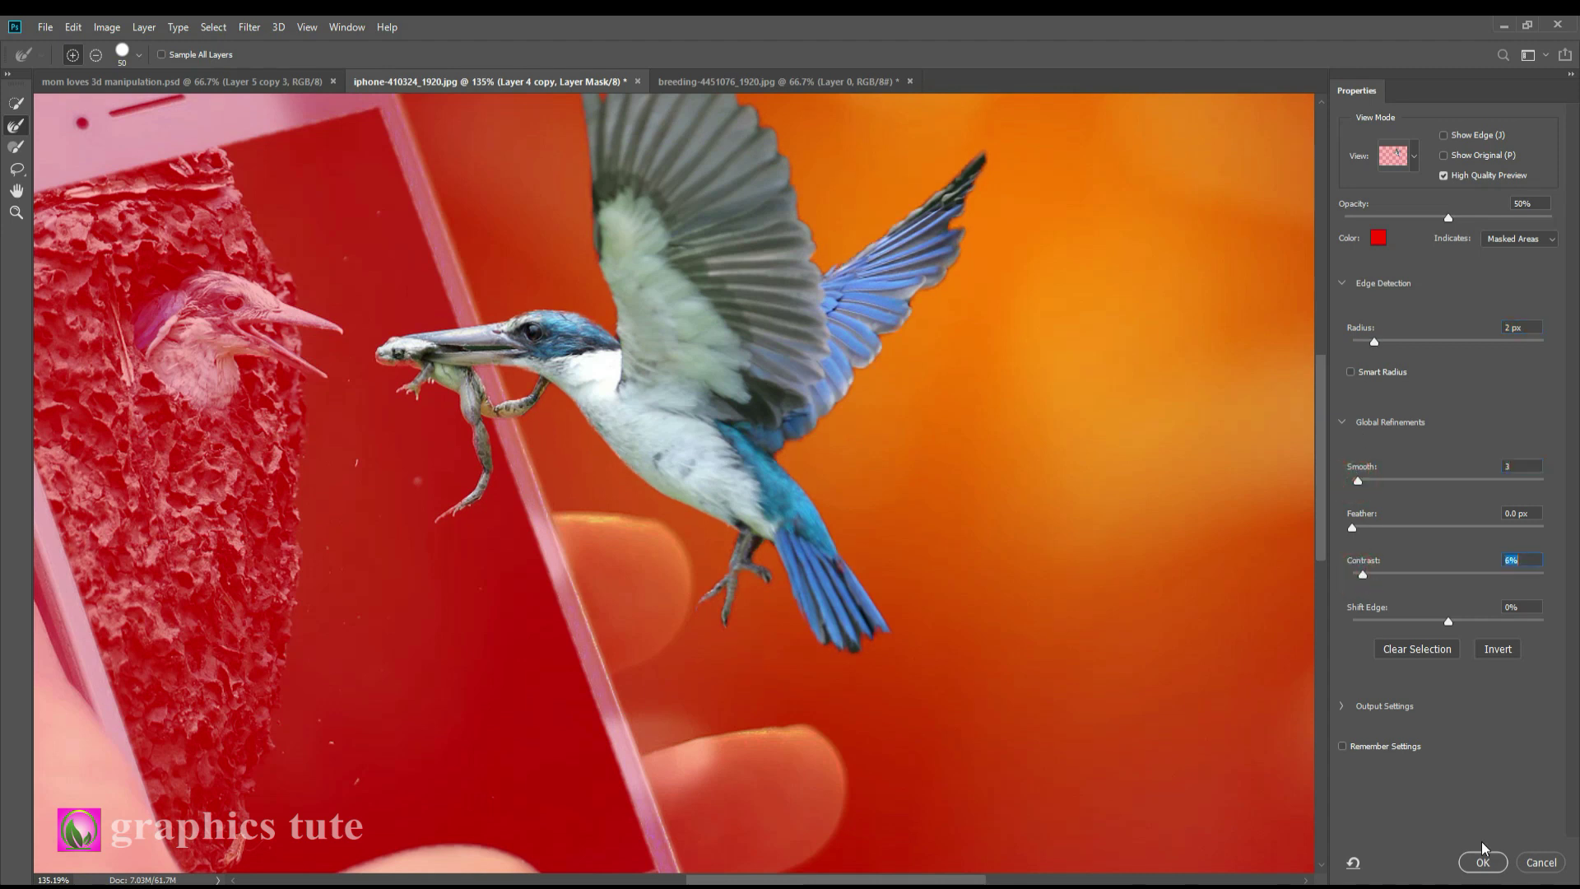
{"action": "left_click", "coordinate": [1484, 864]}
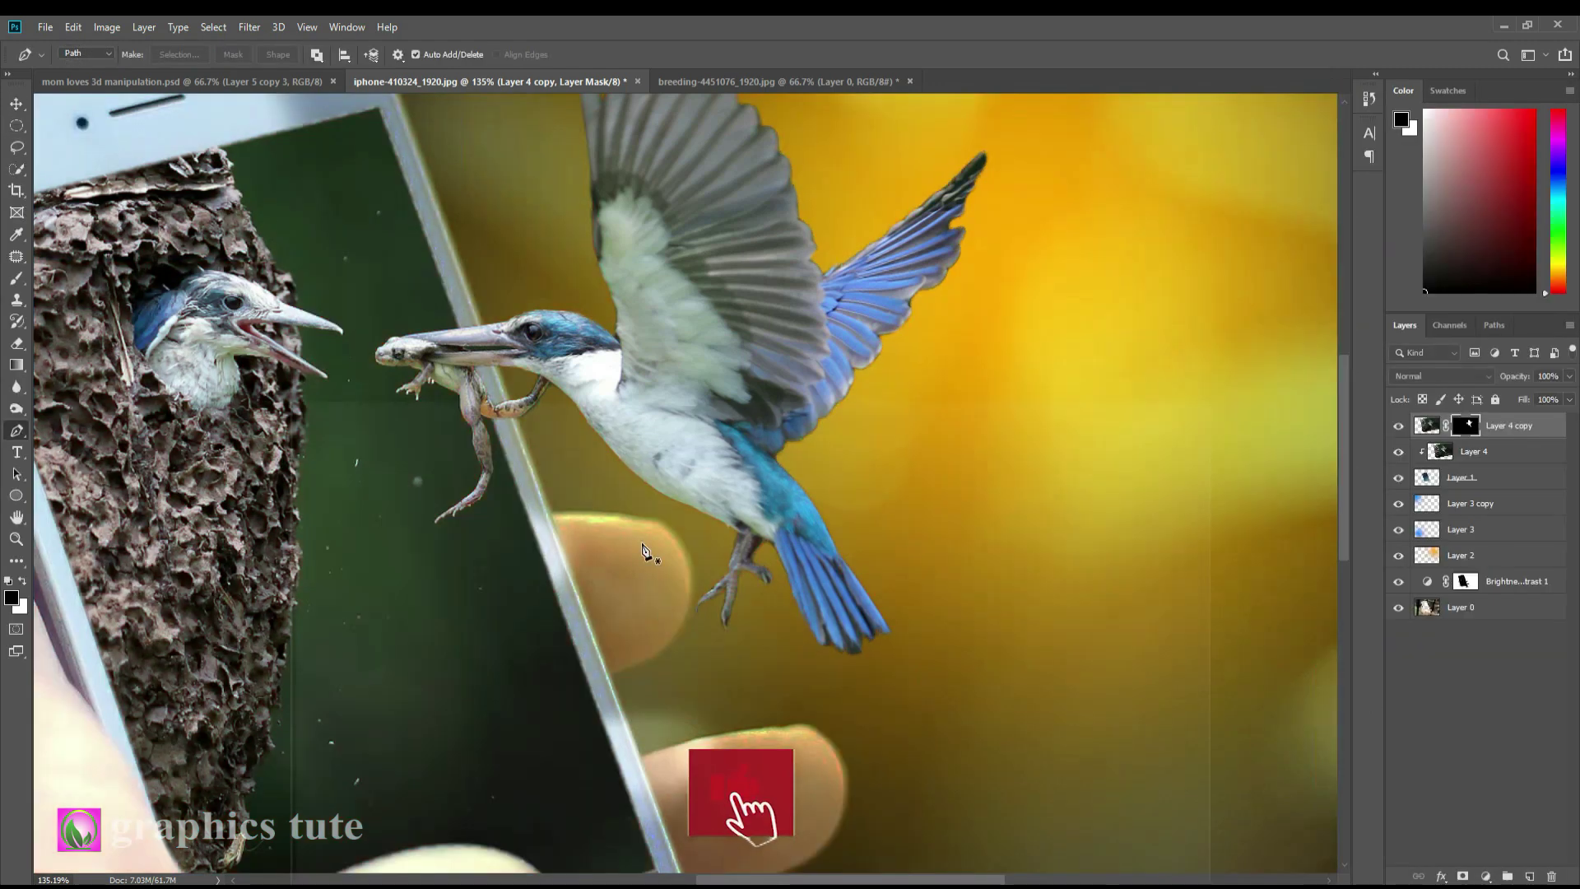
Duplicate the orange glow on Layer 2 and move the copy to the top of the layer stack
{"action": "key", "text": "z"}
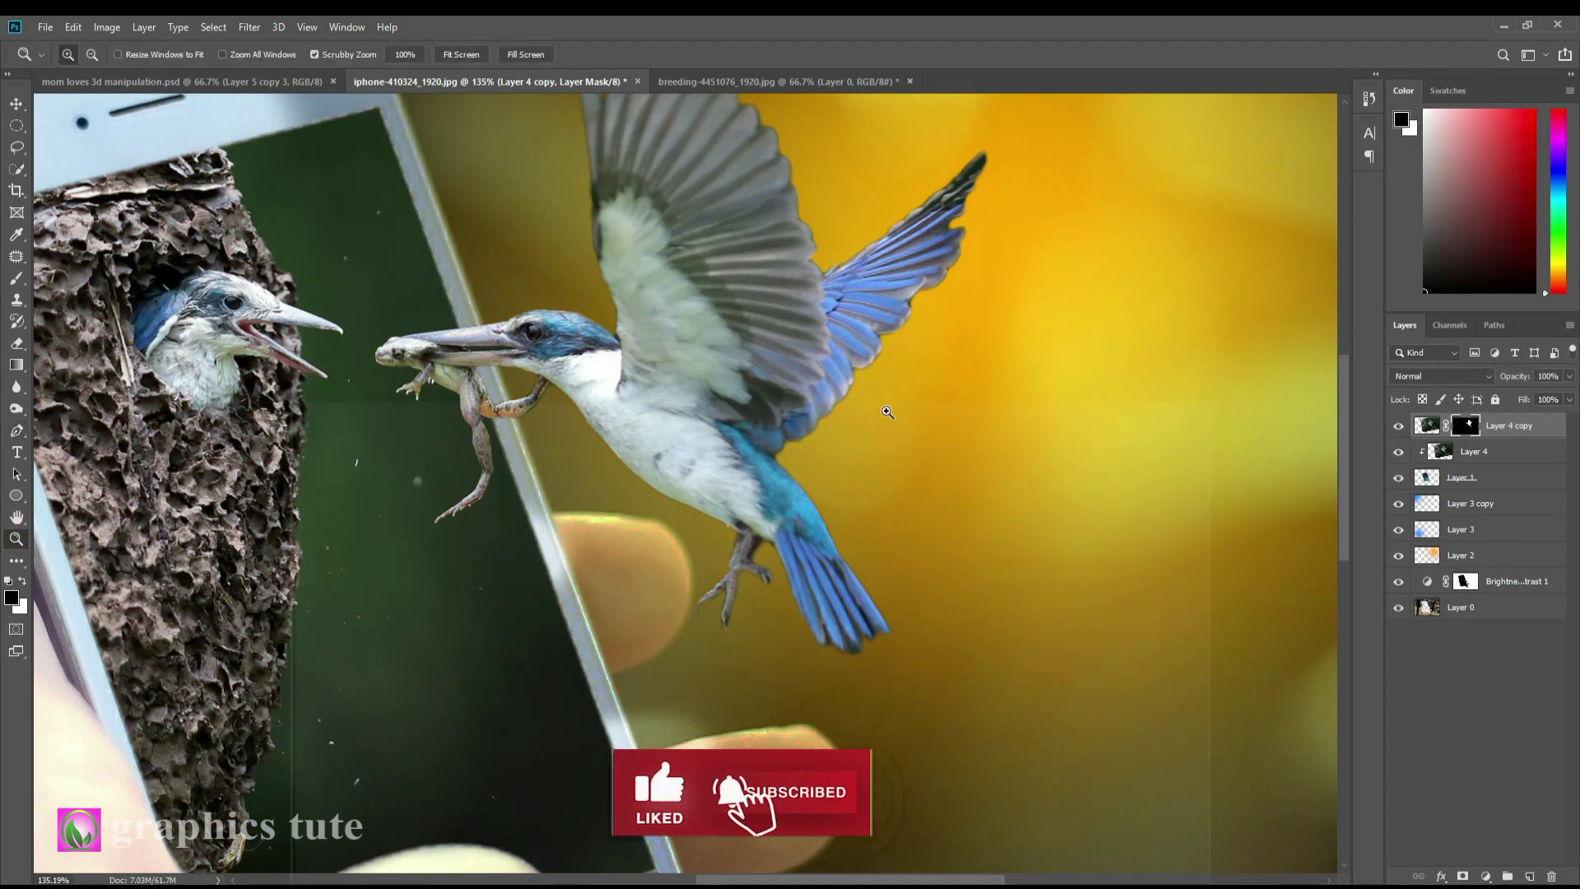
{"action": "key", "text": "ctrl+0"}
{"action": "left_click_drag", "start_coordinate": [782, 348], "coordinate": [1093, 512]}
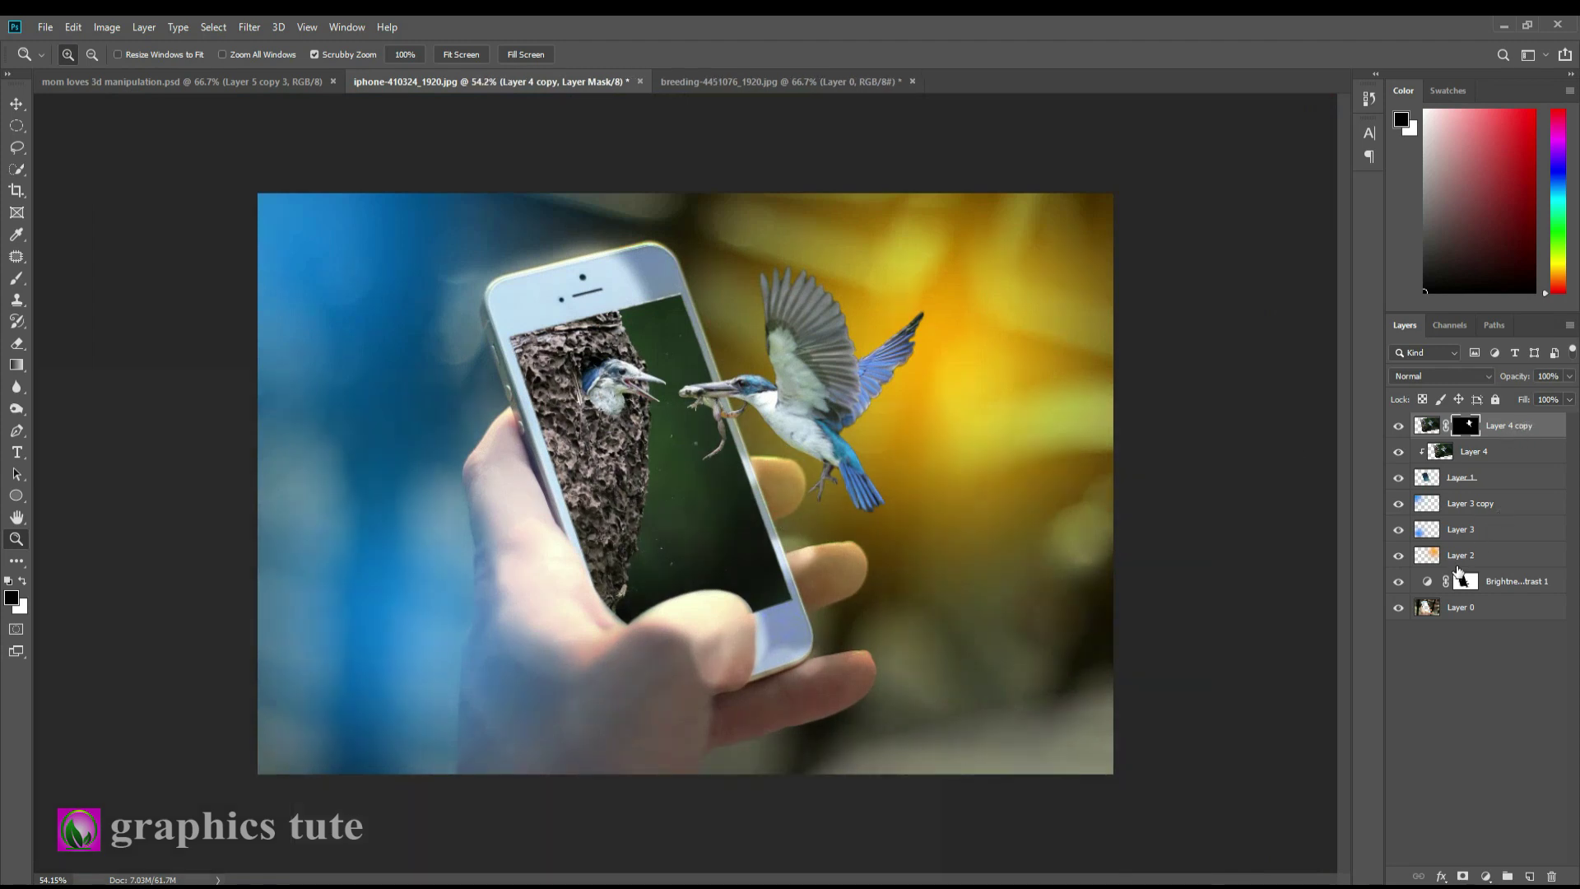
{"action": "left_click", "coordinate": [1457, 557]}
{"action": "key", "text": "ctrl+j"}
{"action": "left_click_drag", "start_coordinate": [1492, 558], "coordinate": [1476, 418]}
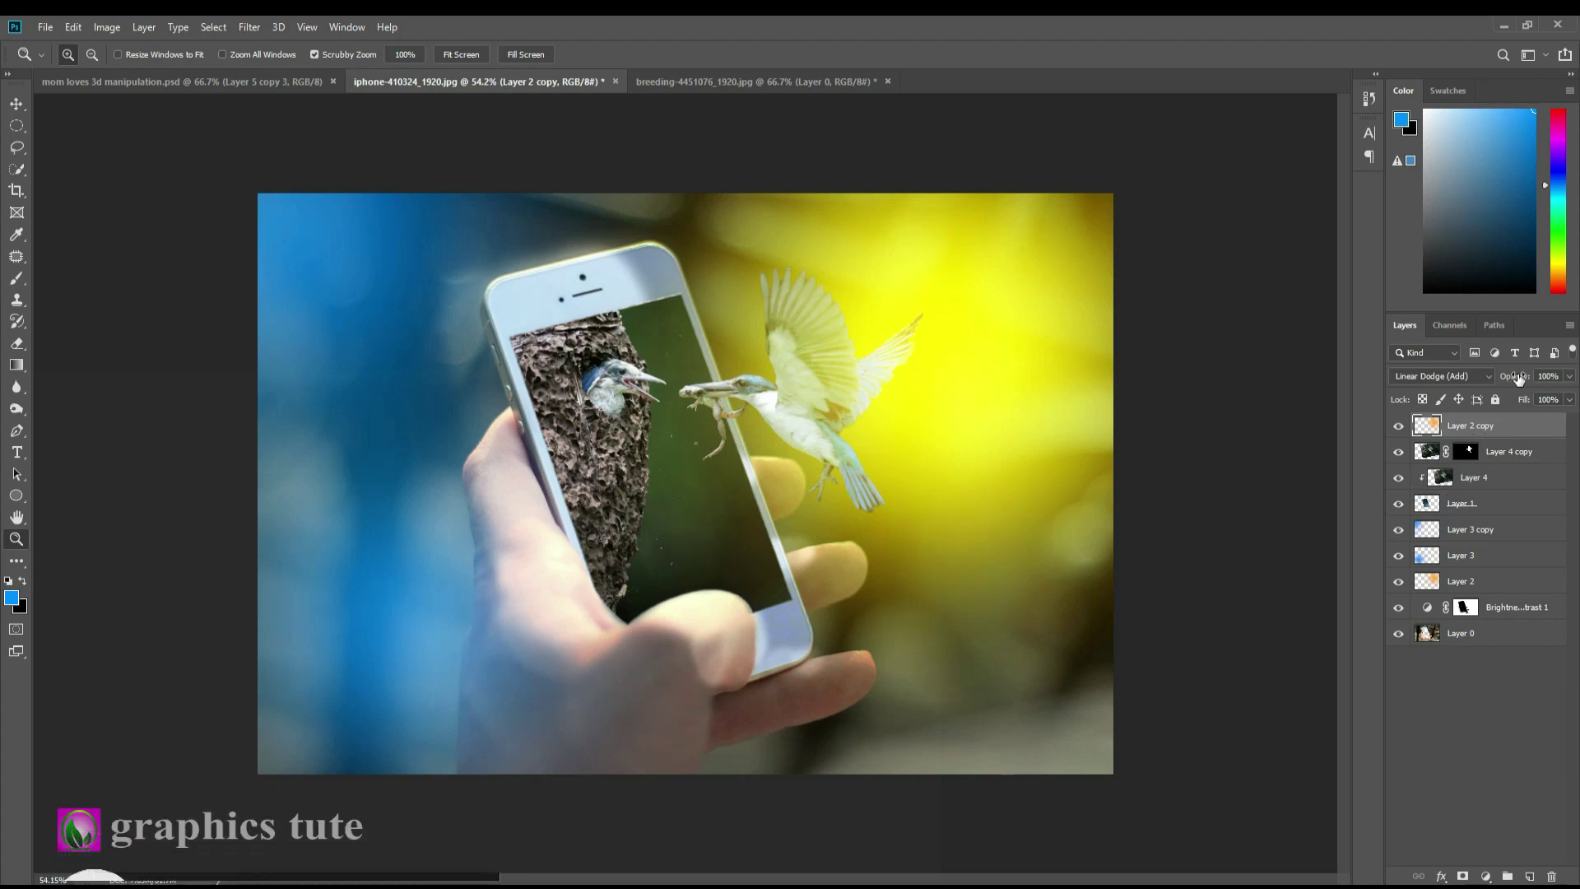
Blend the copied orange glow with Lighter Color at 47% opacity and compare the image with and without it
{"action": "left_click", "coordinate": [1477, 376]}
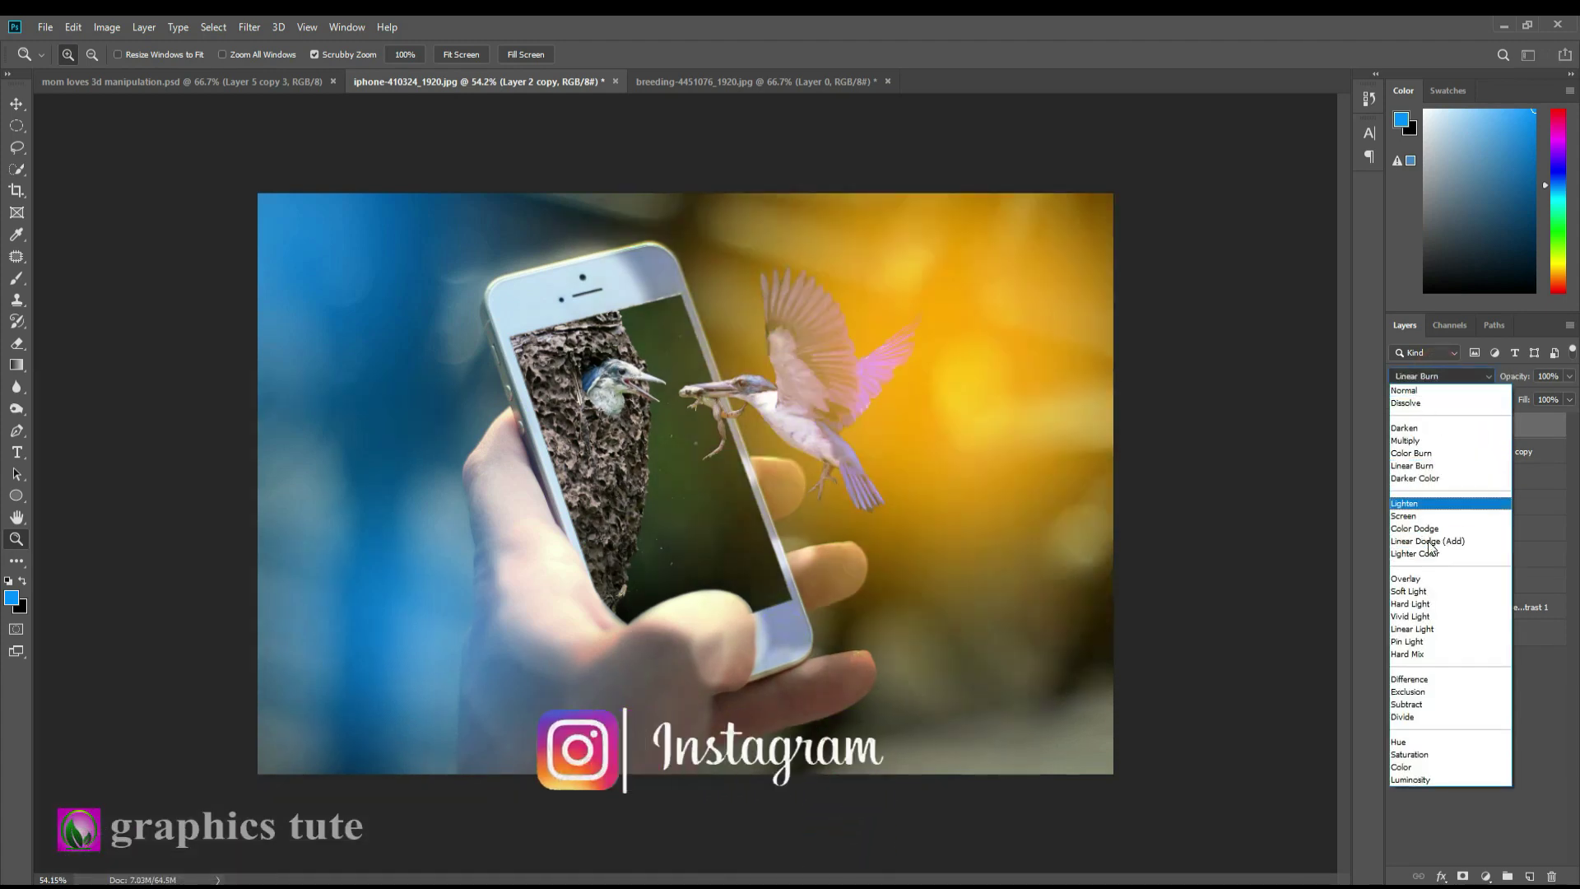
{"action": "left_click", "coordinate": [1429, 553]}
{"action": "left_click_drag", "start_coordinate": [1514, 376], "coordinate": [1472, 381]}
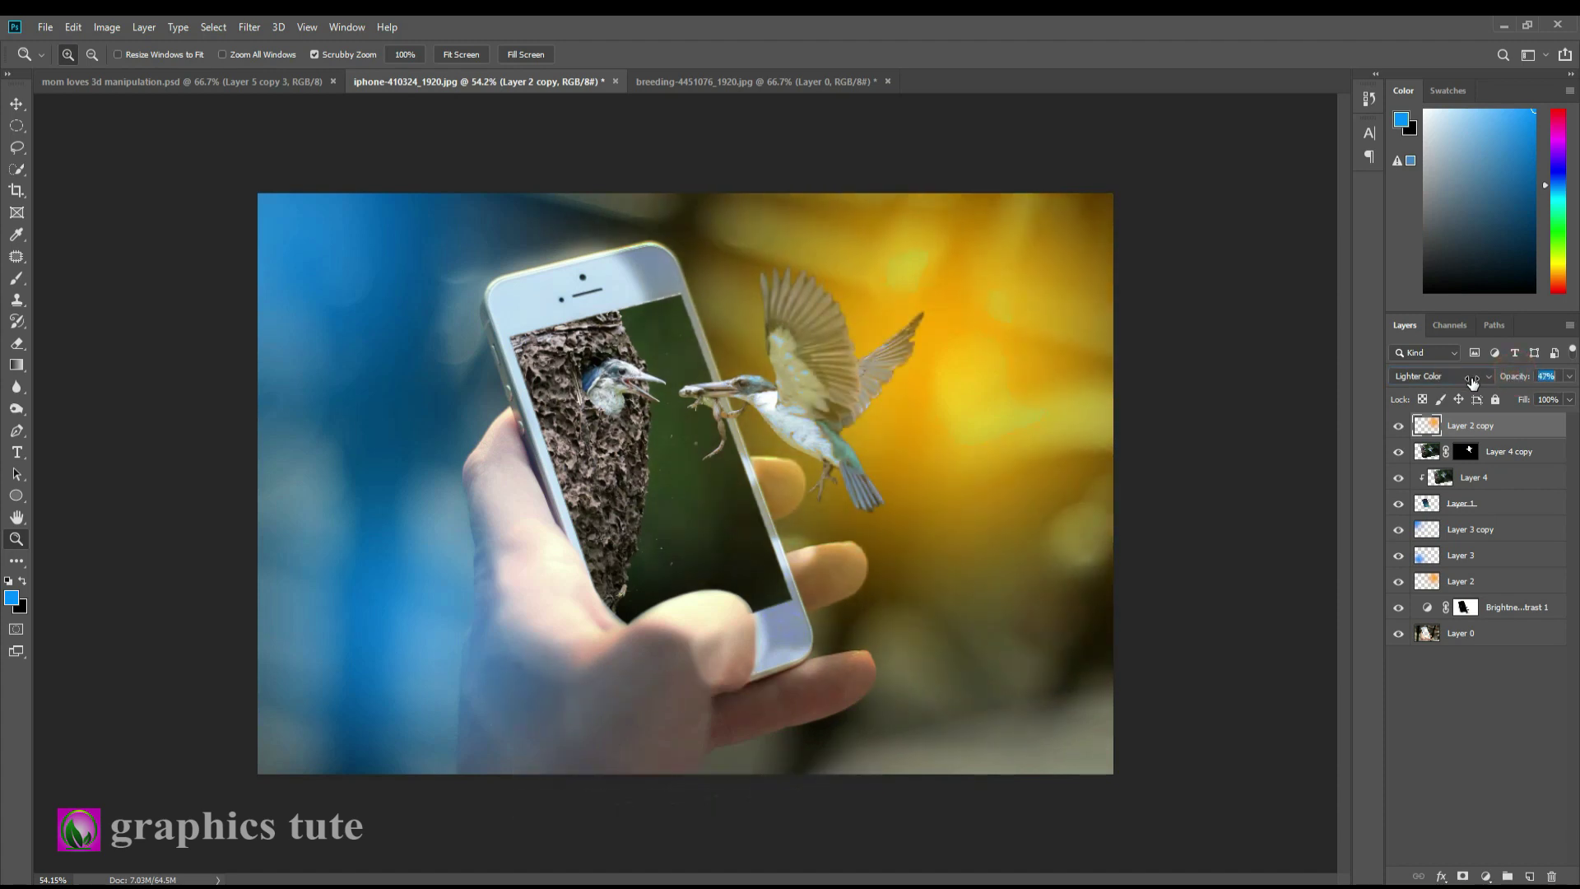
{"action": "left_click", "coordinate": [1398, 425]}
{"action": "left_click", "coordinate": [1398, 426]}
{"action": "left_click", "coordinate": [1398, 425]}
{"action": "left_click", "coordinate": [1398, 425]}
Stamp a merged copy of all visible layers onto a new layer at the top of the stack
{"action": "left_click", "coordinate": [1524, 424]}
{"action": "left_click", "coordinate": [1529, 877]}
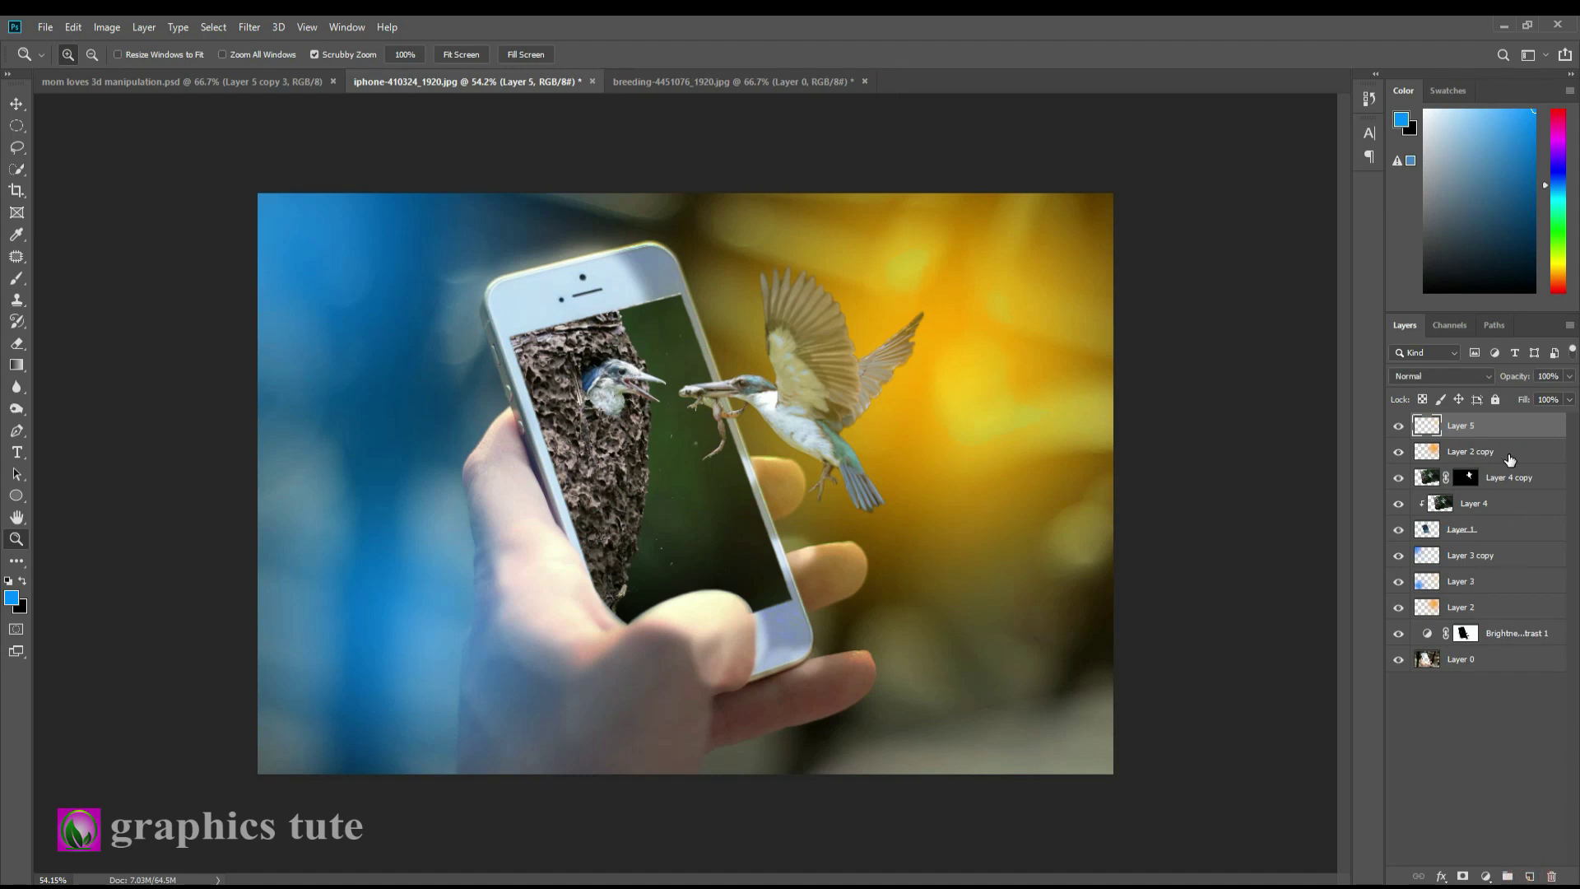
{"action": "left_click", "coordinate": [1509, 478]}
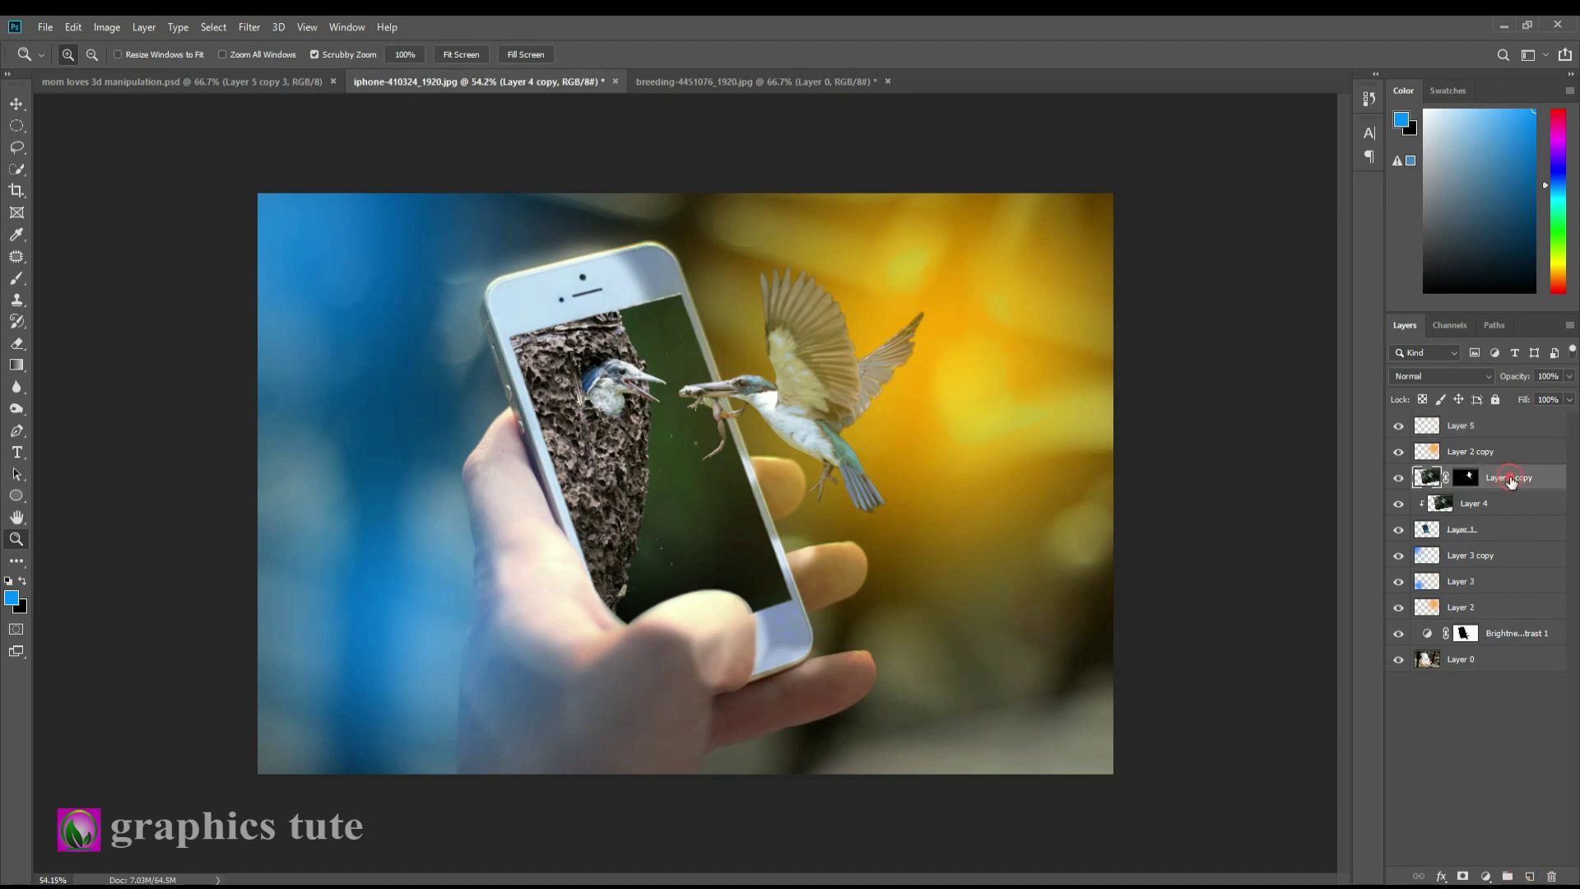
{"action": "left_click", "coordinate": [1477, 425]}
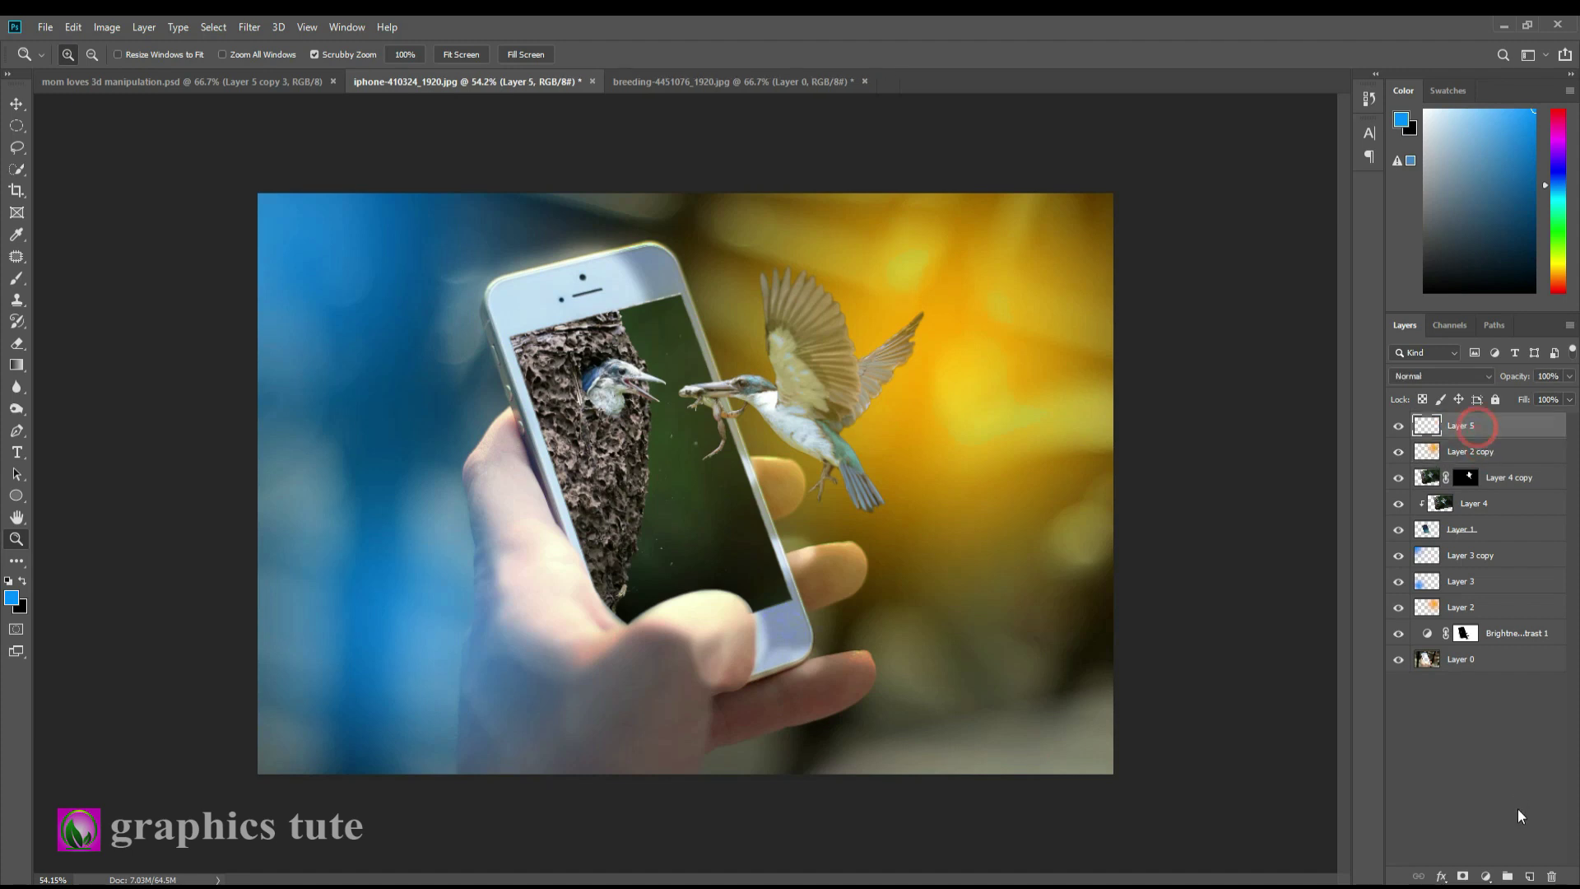
{"action": "left_click", "coordinate": [1529, 877]}
{"action": "key", "text": "ctrl+shift+alt+e"}
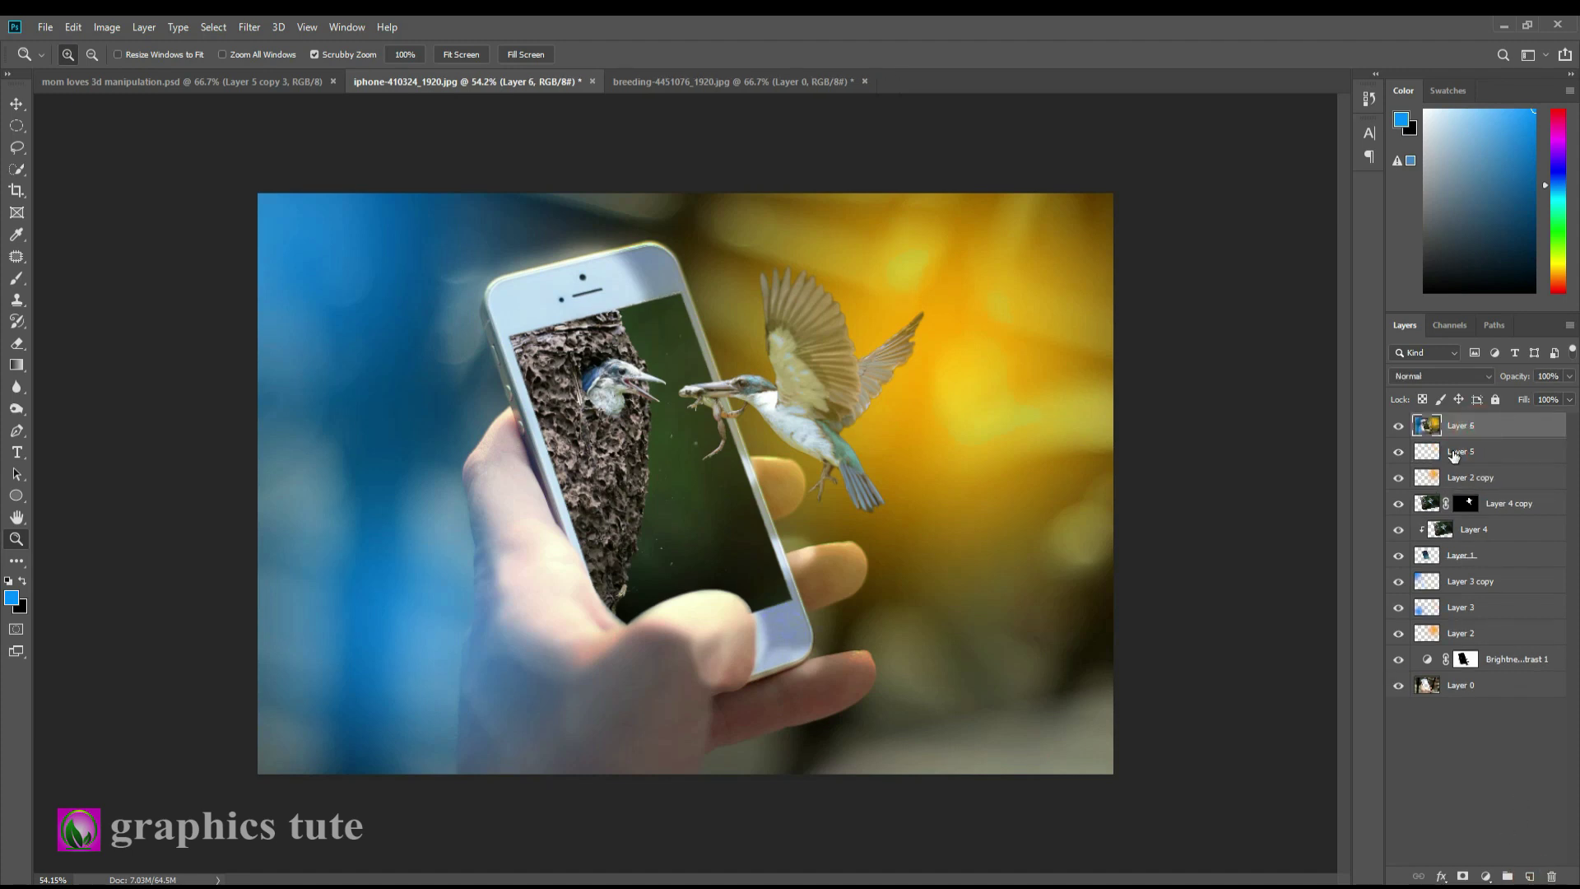
{"action": "left_click", "coordinate": [249, 30]}
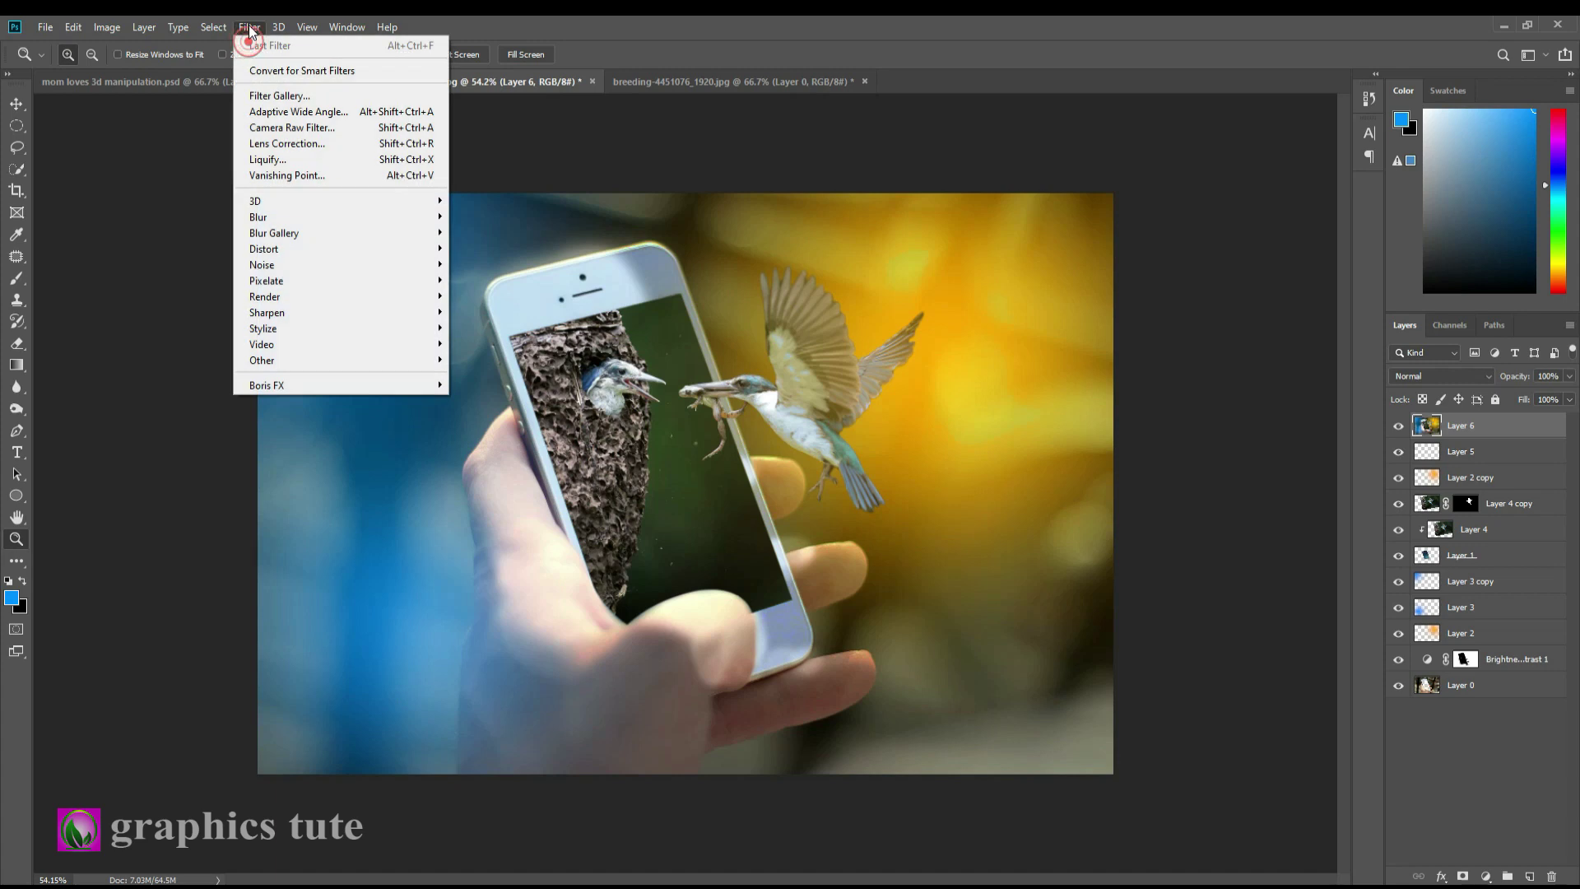
{"action": "left_click", "coordinate": [271, 97]}
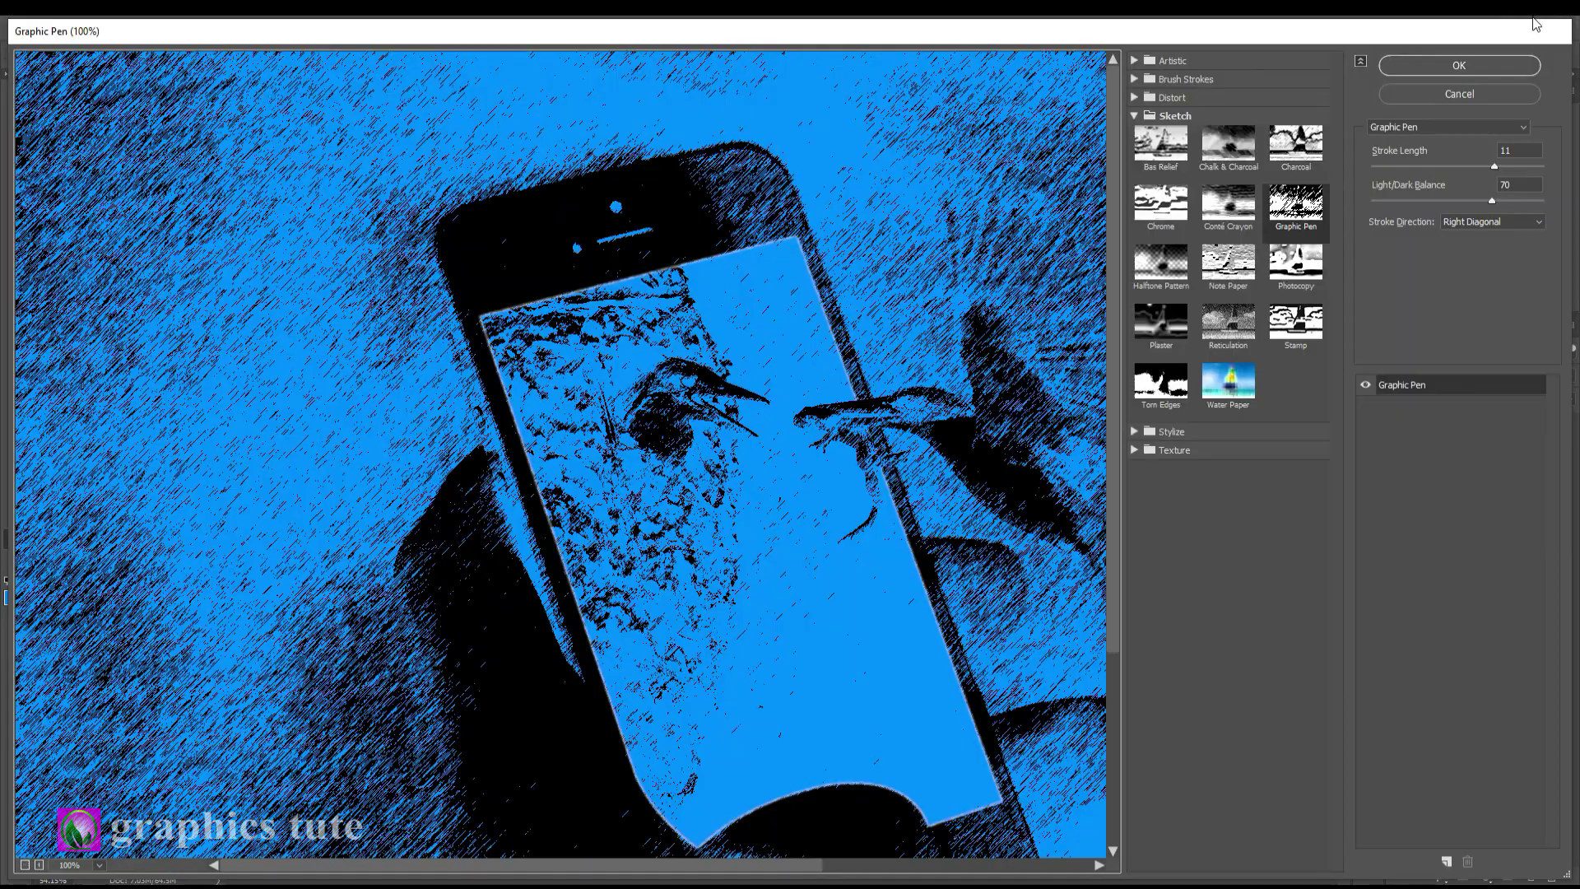
{"action": "left_click", "coordinate": [1459, 94]}
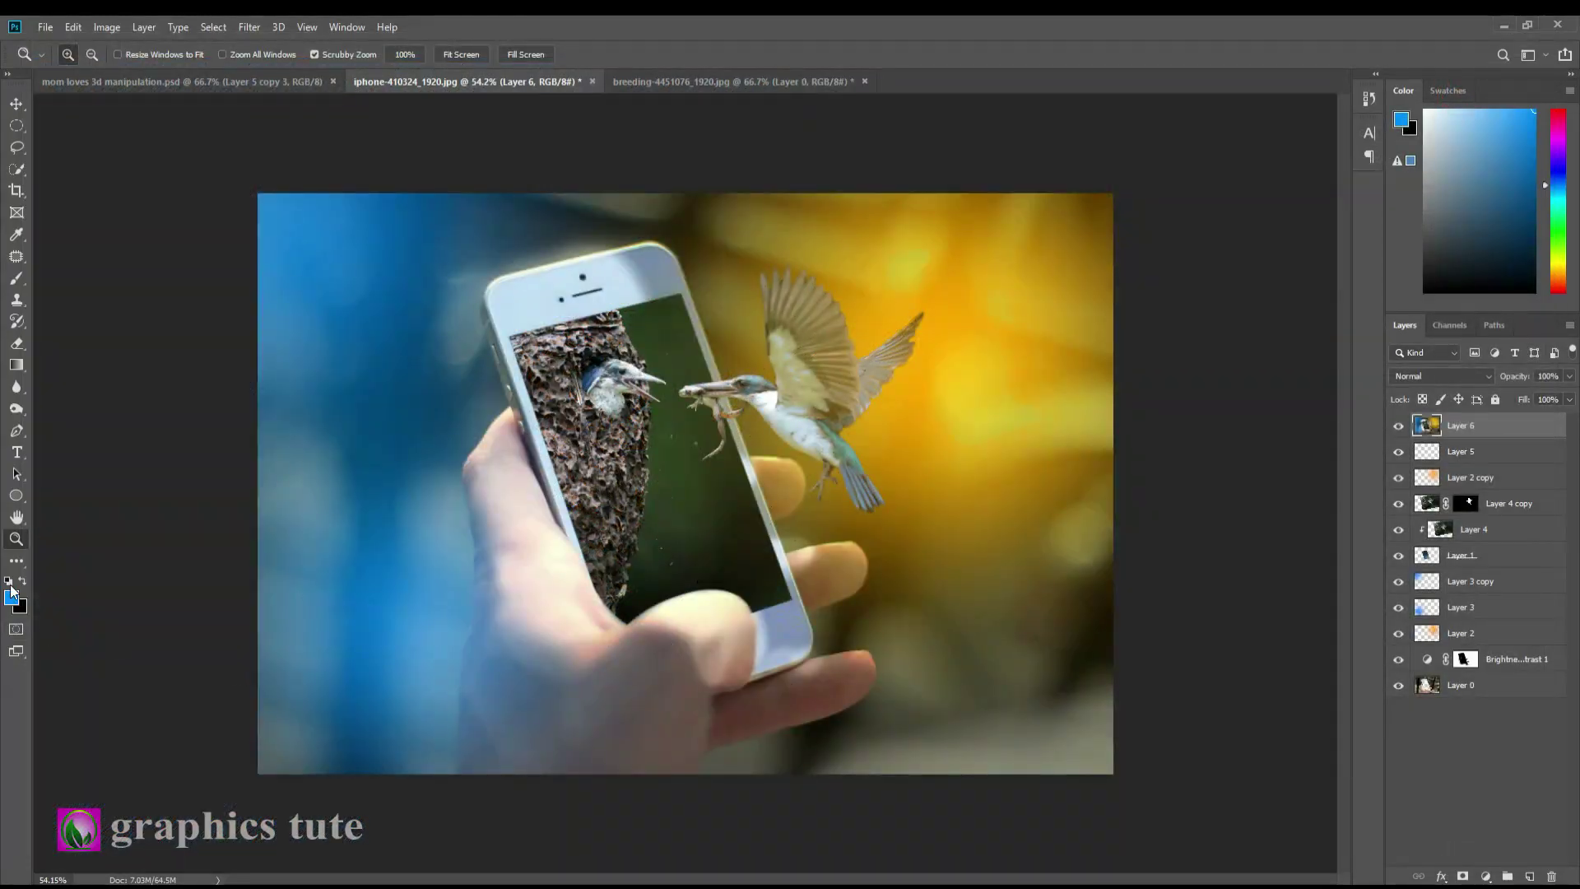
Reset the foreground and background colors to black and white and apply Paint Daubs with brush size 8, sharpness 7 and Simple brush type to the merged layer
{"action": "left_click", "coordinate": [9, 581]}
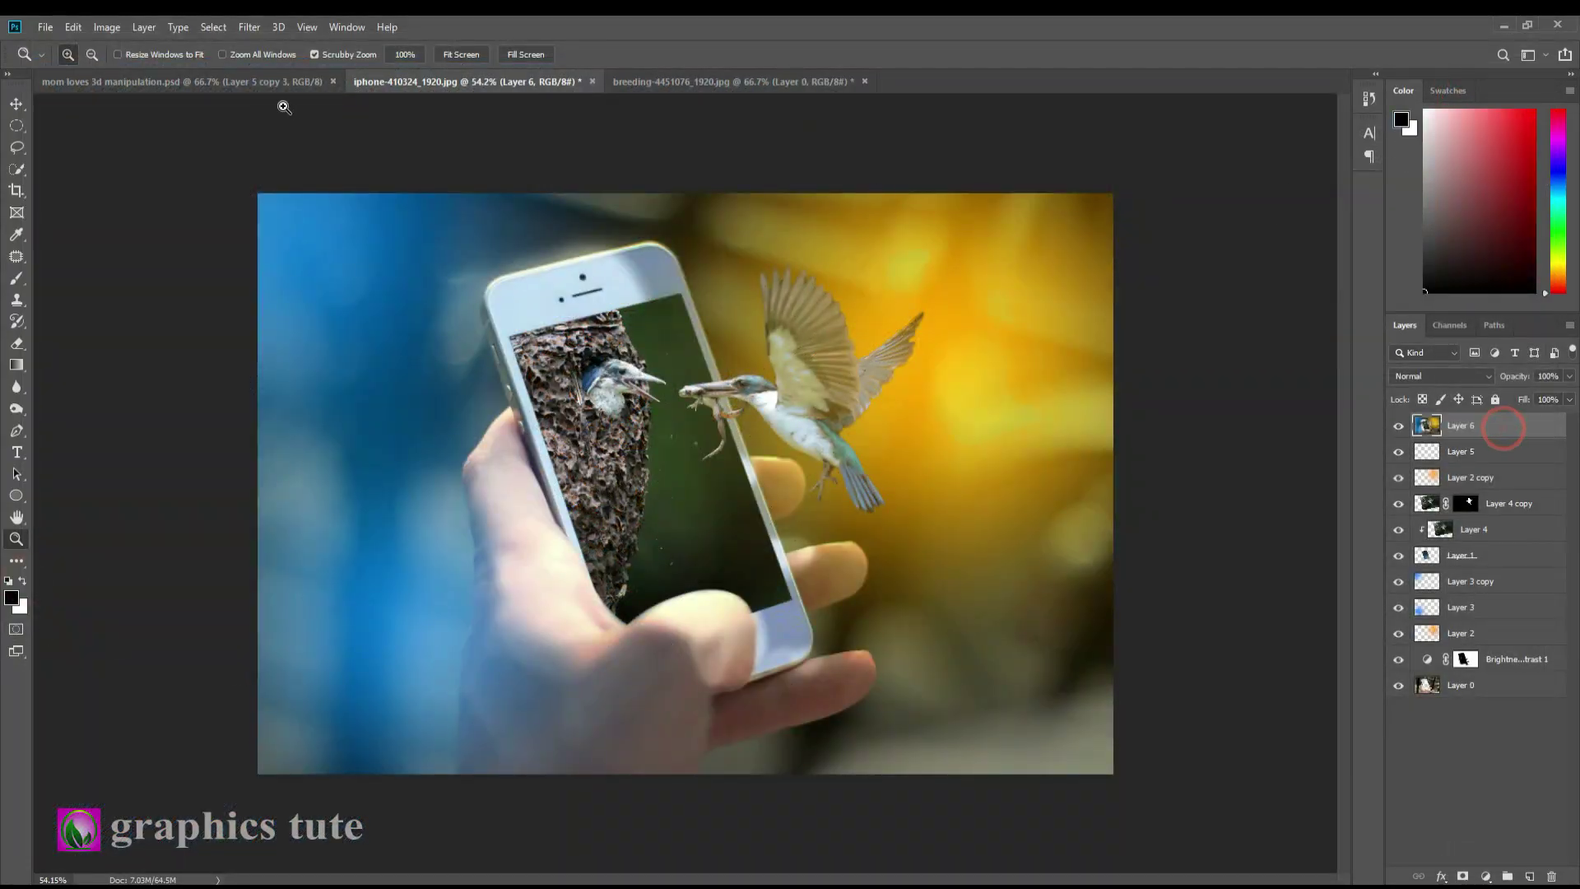
{"action": "left_click", "coordinate": [249, 27]}
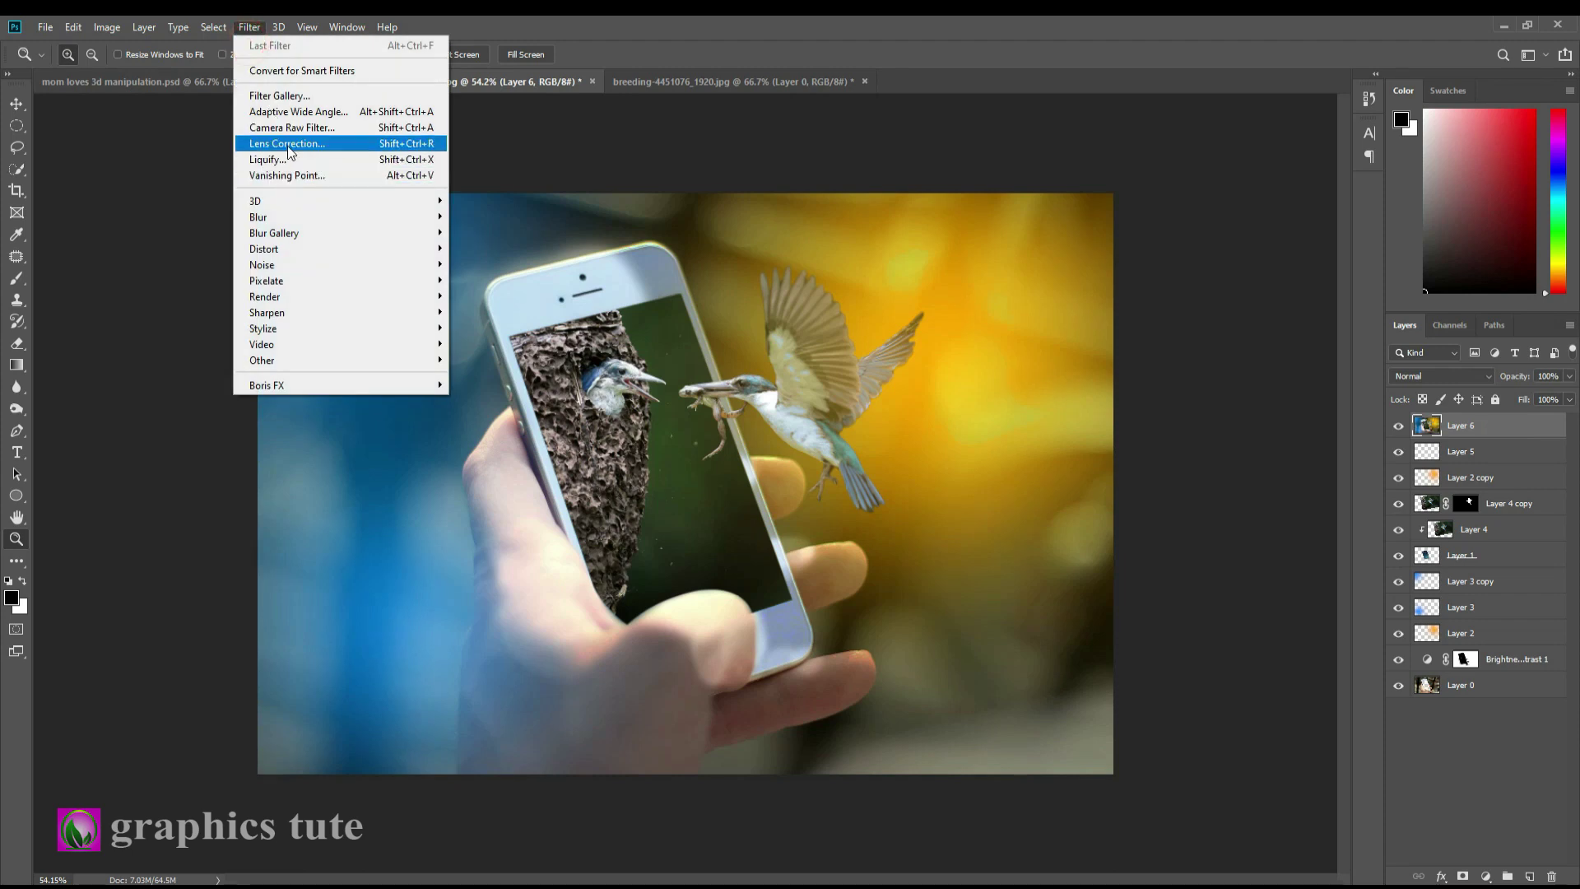
{"action": "left_click", "coordinate": [304, 95]}
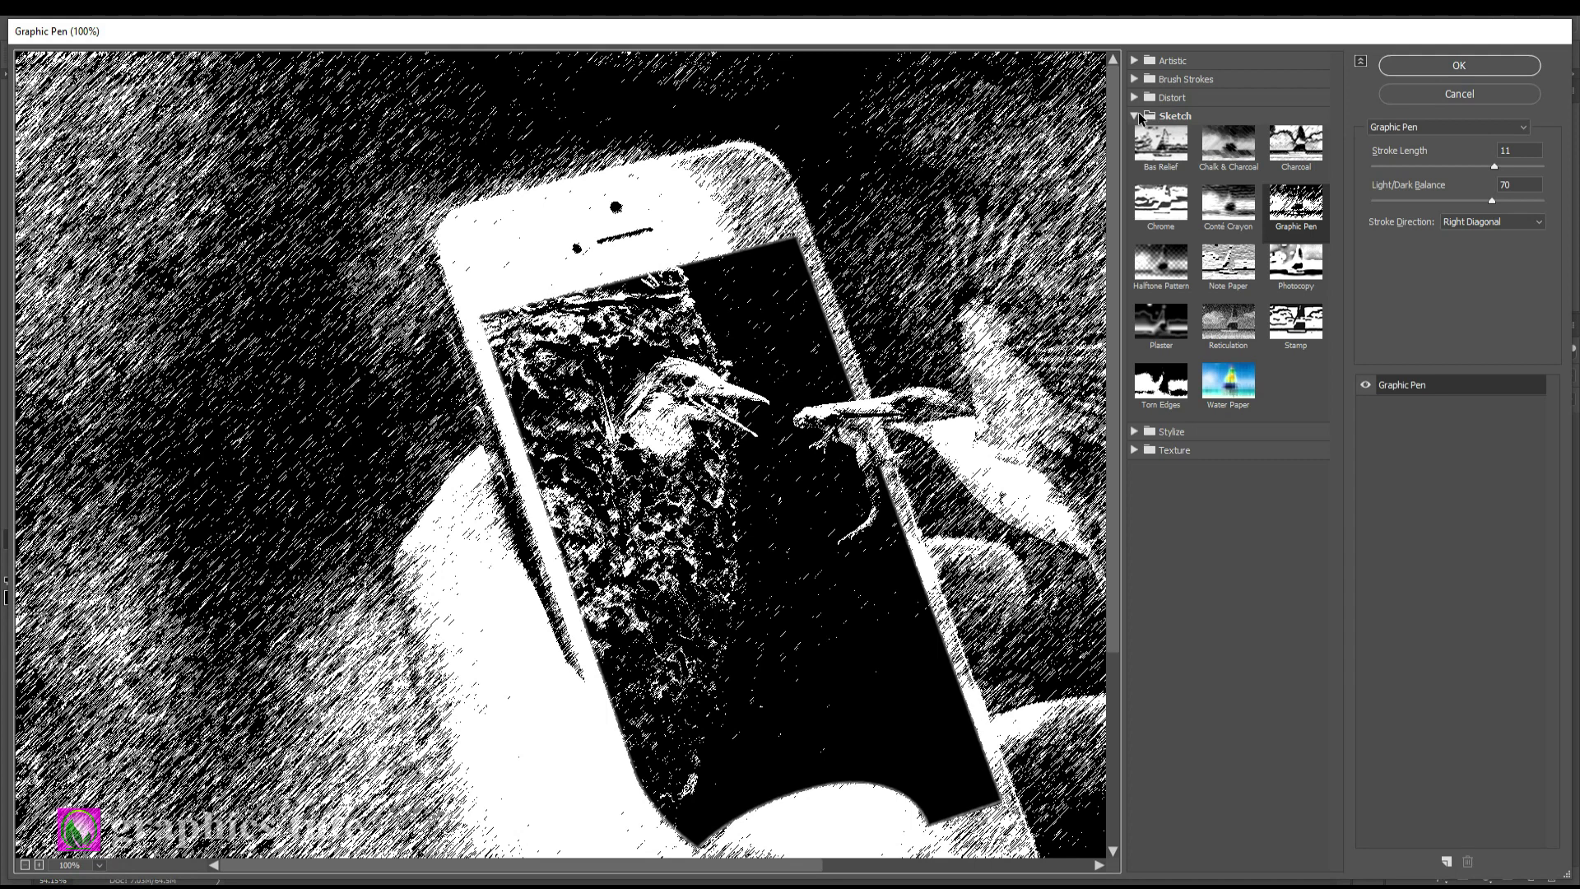
{"action": "left_click", "coordinate": [1135, 116]}
{"action": "left_click", "coordinate": [1136, 61]}
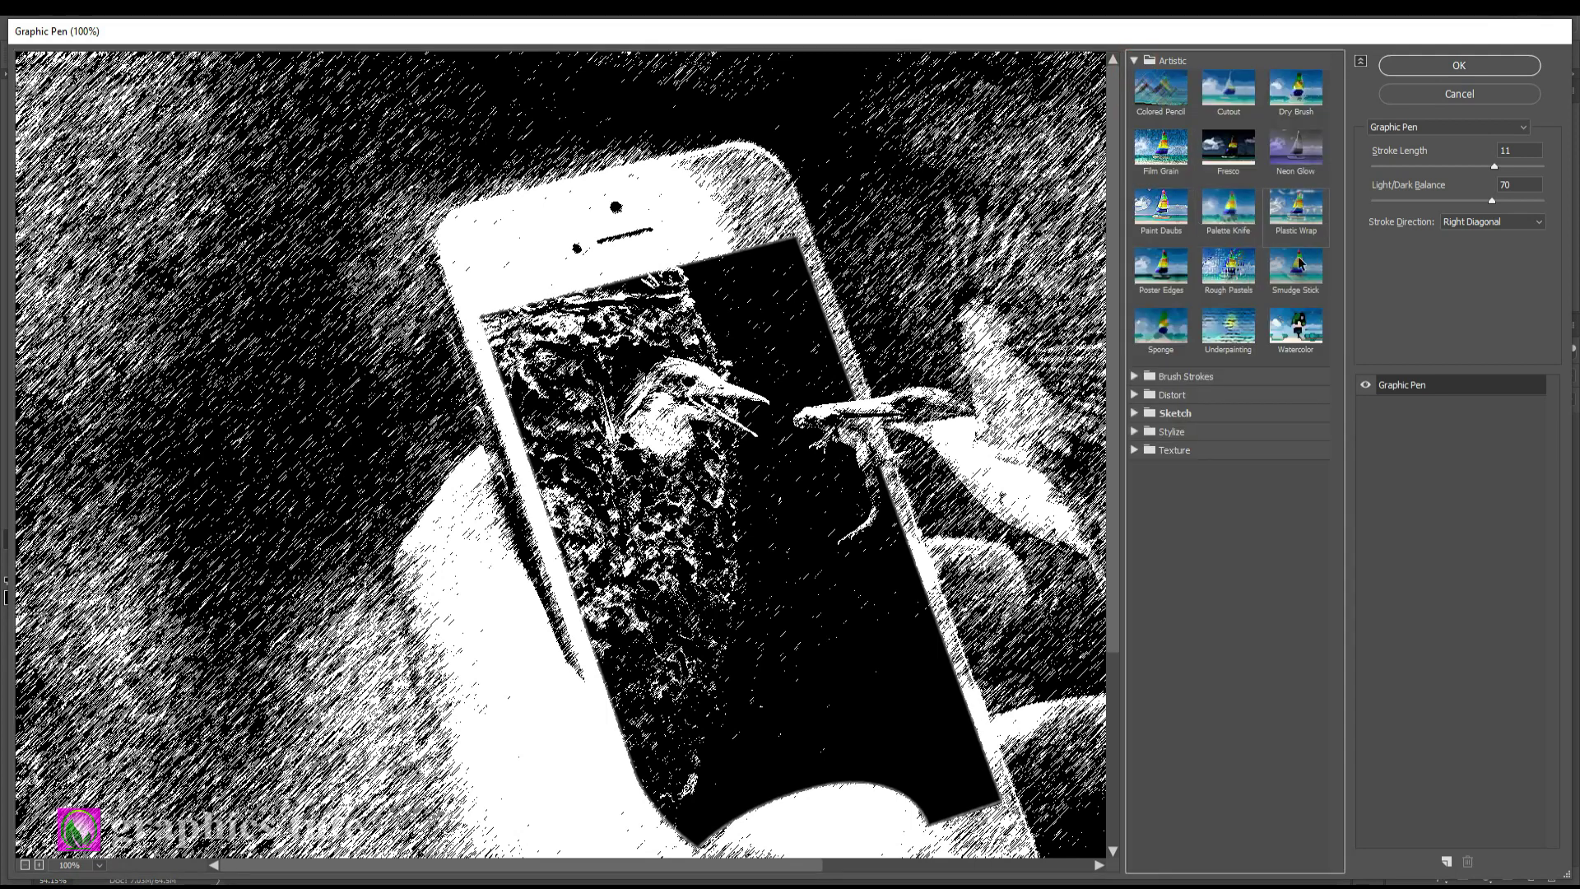
{"action": "left_click", "coordinate": [1160, 210]}
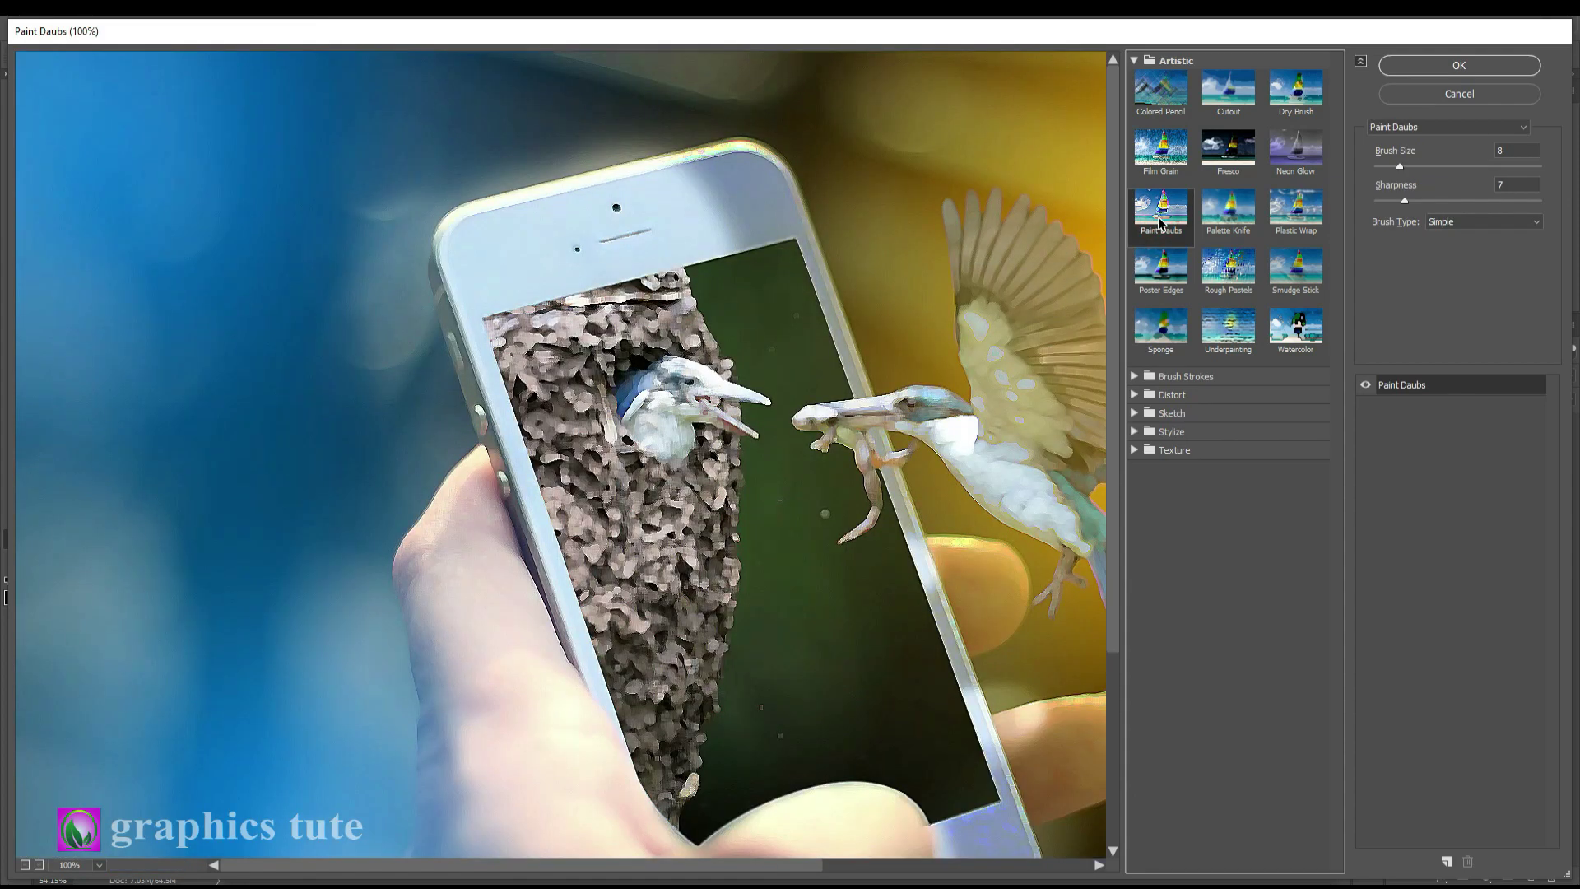
{"action": "left_click", "coordinate": [1441, 65]}
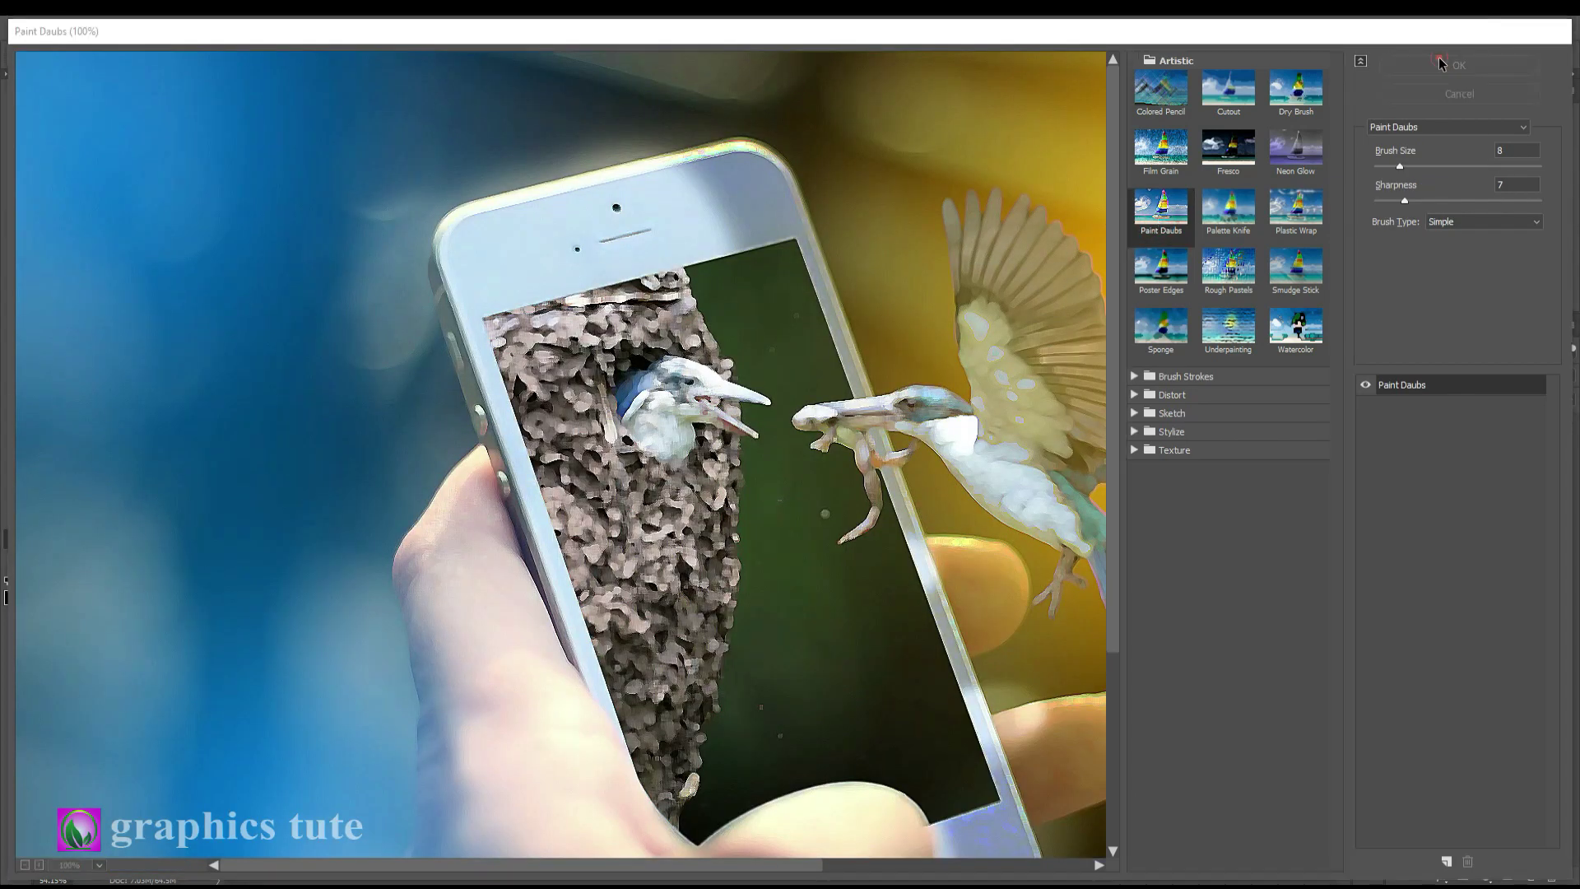
Blend the filtered merged layer with Overlay at 60% opacity and compare the image with and without it
{"action": "left_click", "coordinate": [1446, 381]}
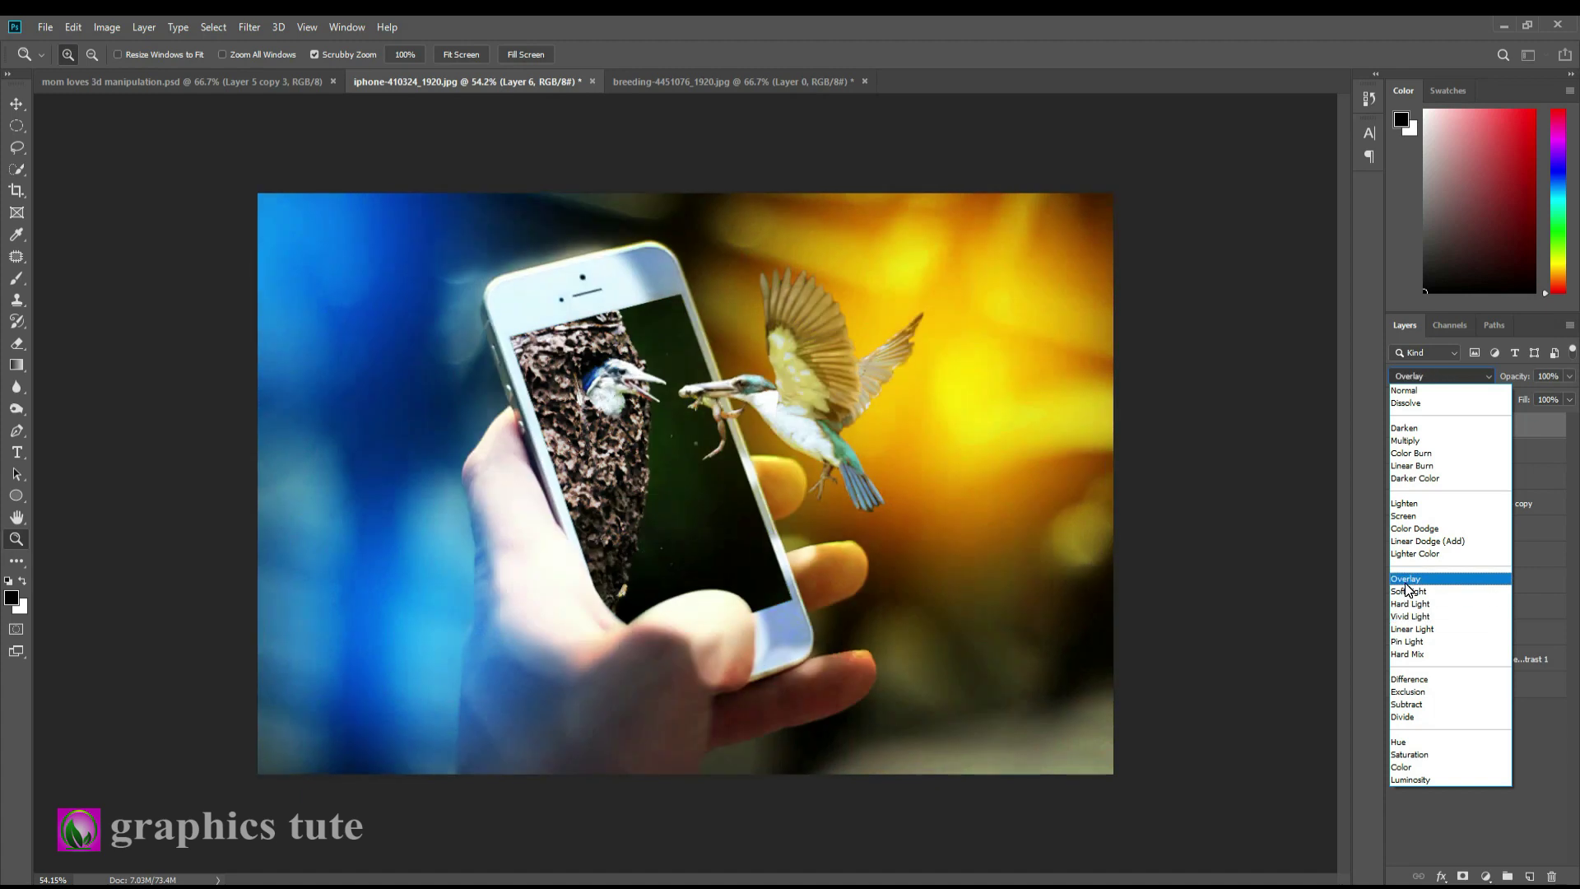
{"action": "left_click", "coordinate": [1407, 580]}
{"action": "left_click_drag", "start_coordinate": [807, 409], "coordinate": [837, 432]}
{"action": "left_click", "coordinate": [1398, 426]}
{"action": "left_click", "coordinate": [1398, 426]}
{"action": "left_click", "coordinate": [1398, 425]}
{"action": "left_click", "coordinate": [1398, 426]}
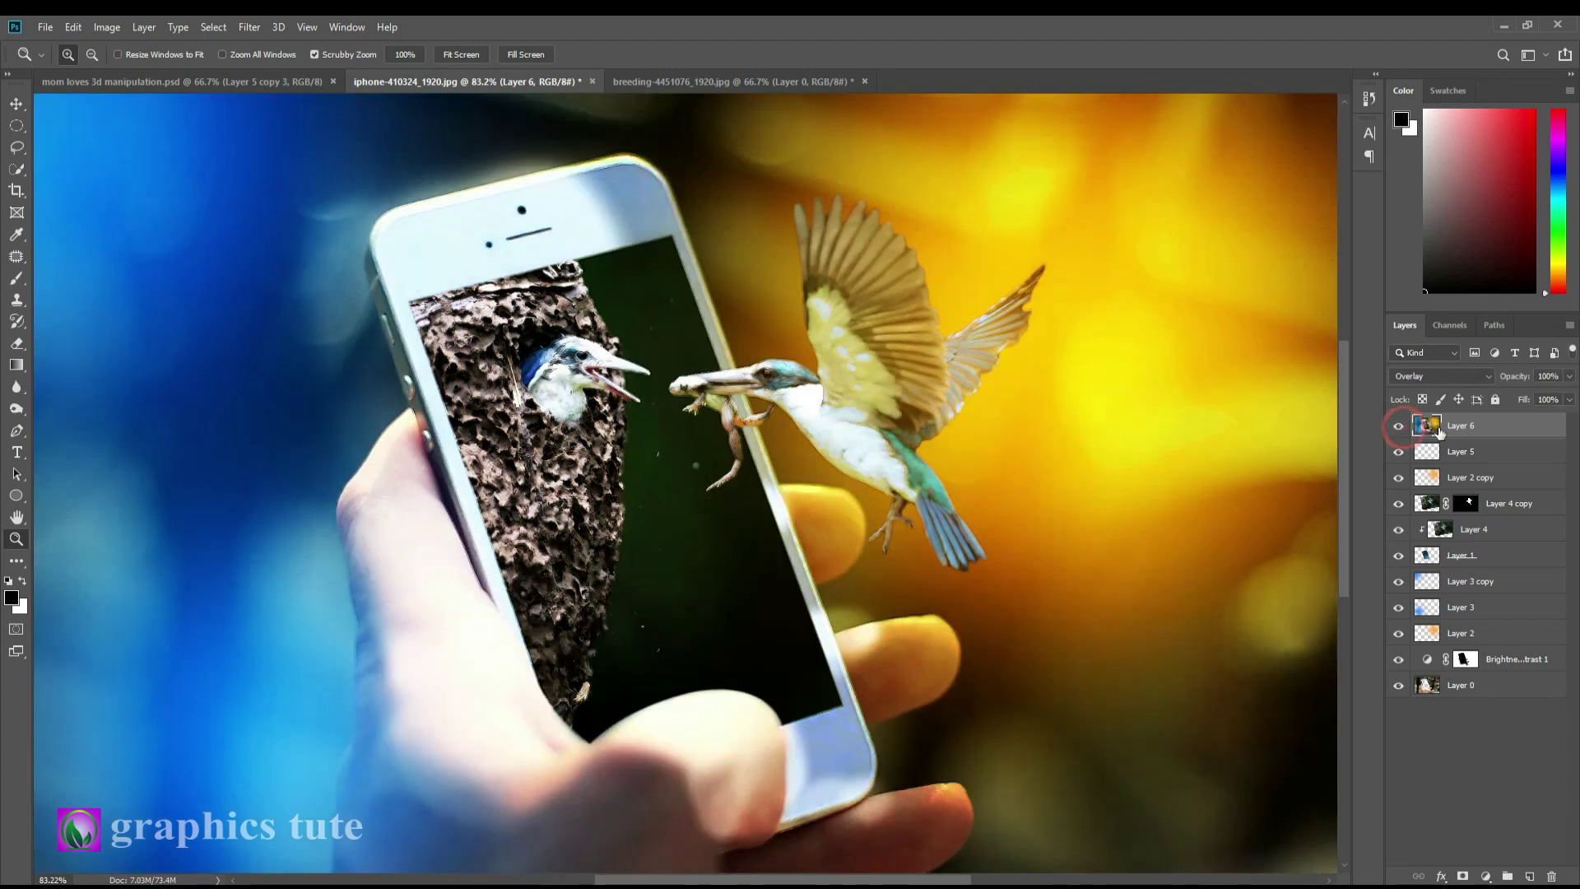
{"action": "left_click_drag", "start_coordinate": [1518, 377], "coordinate": [1504, 377]}
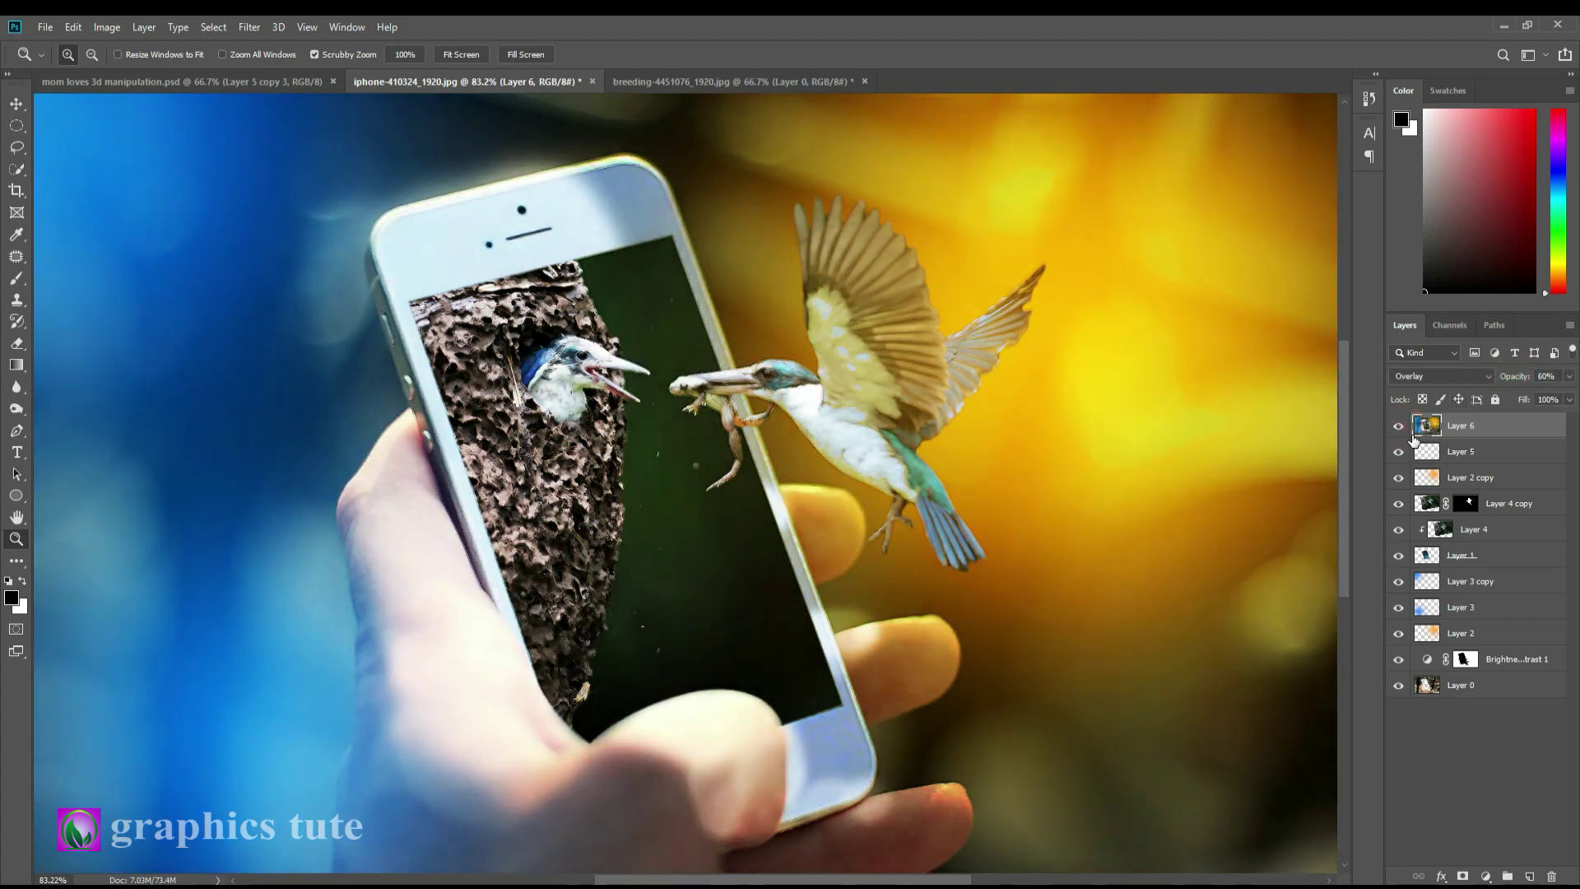
{"action": "left_click", "coordinate": [1398, 432]}
{"action": "left_click_drag", "start_coordinate": [1083, 434], "coordinate": [998, 414]}
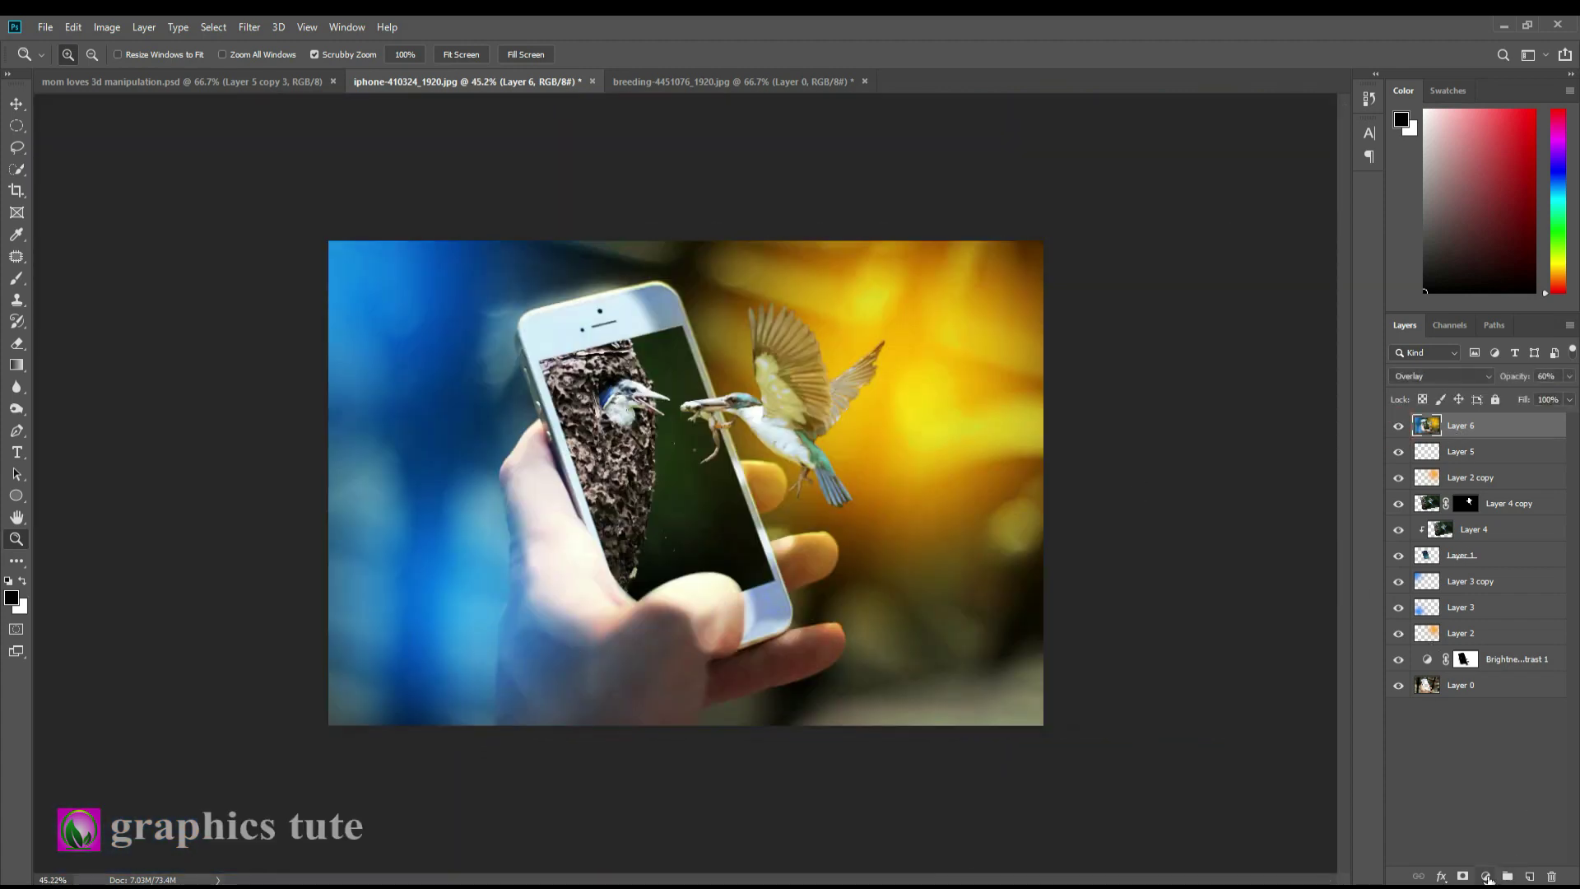
Add a black Solid Color fill layer on top and blend it with Soft Light
{"action": "left_click", "coordinate": [1486, 876]}
{"action": "left_click", "coordinate": [1481, 581]}
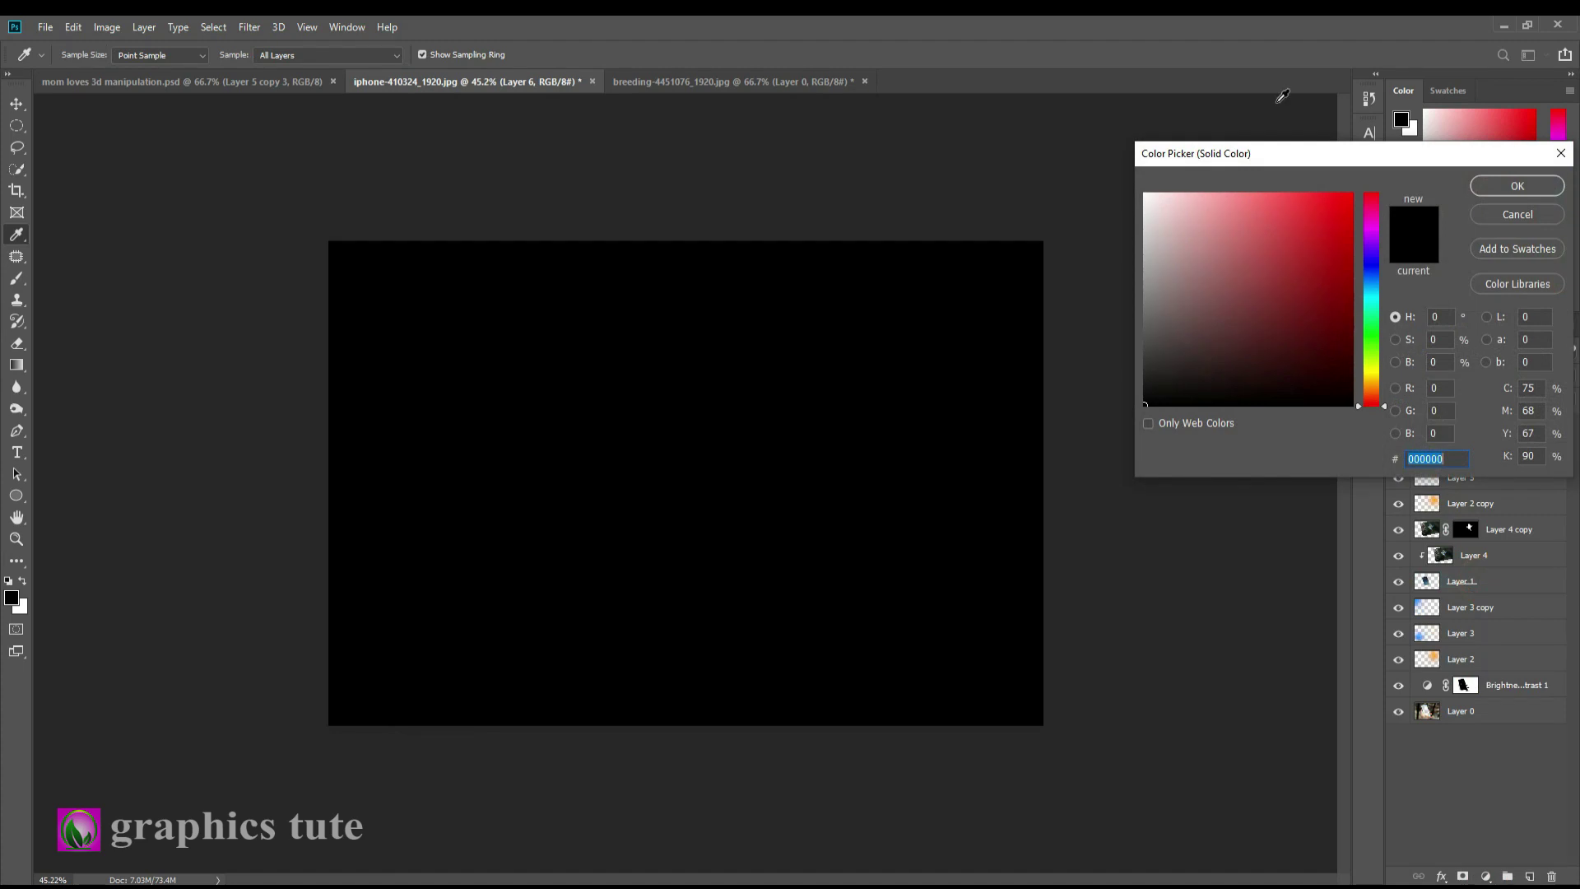
{"action": "left_click", "coordinate": [1516, 186]}
{"action": "left_click", "coordinate": [1440, 376]}
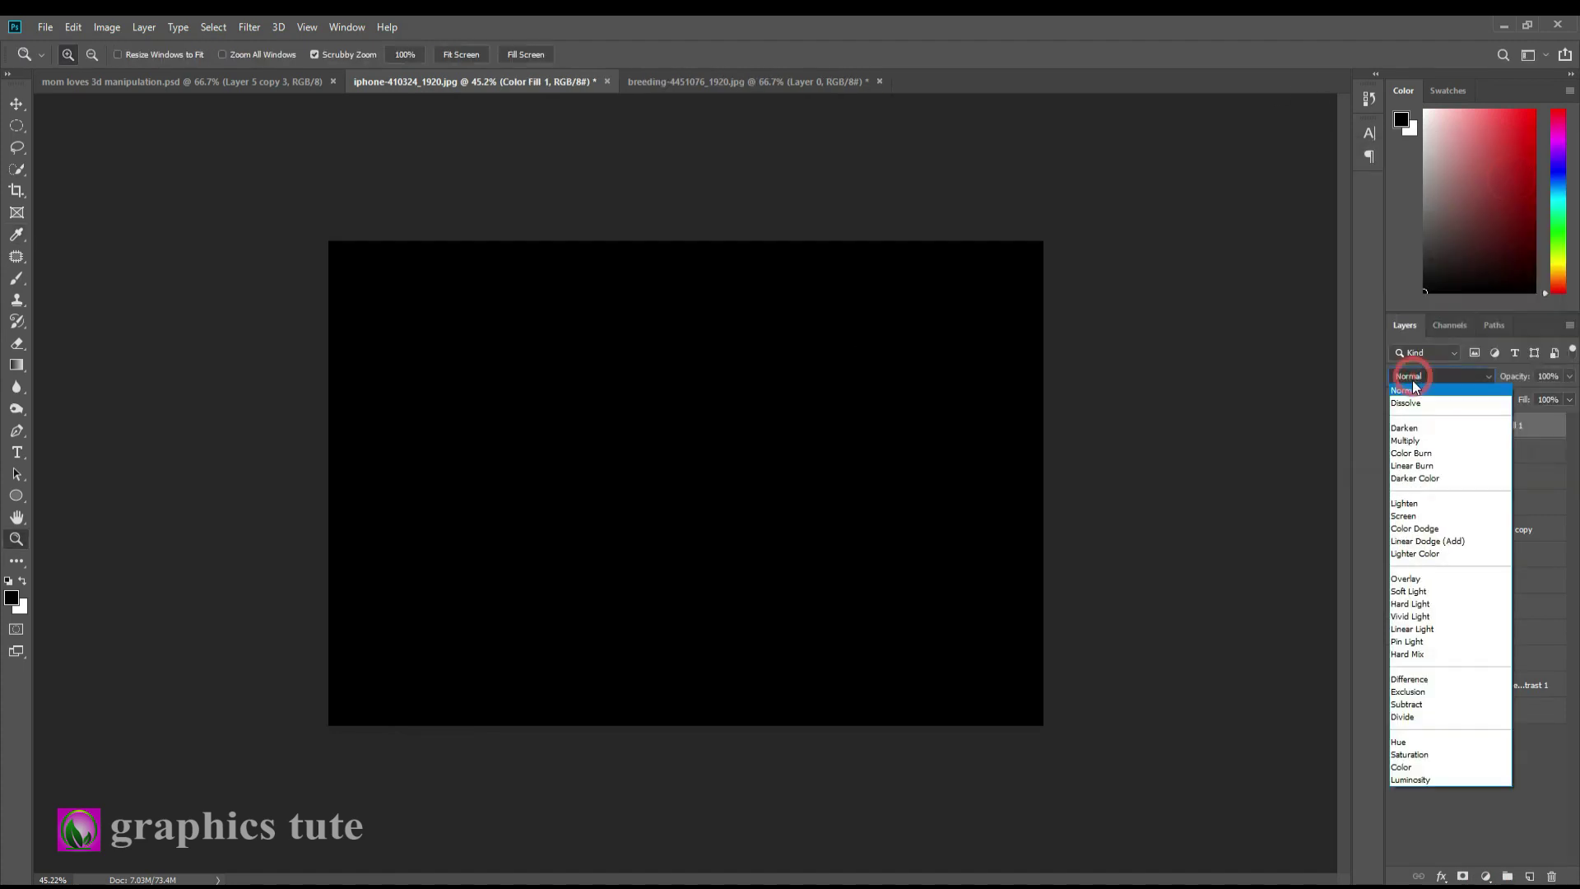
{"action": "left_click", "coordinate": [1412, 590]}
Paint black with a 1300 px brush over the phone, bird and hand on the fill layer's mask, and compare the vignette on and off
{"action": "left_click", "coordinate": [1463, 427]}
{"action": "left_click", "coordinate": [20, 281]}
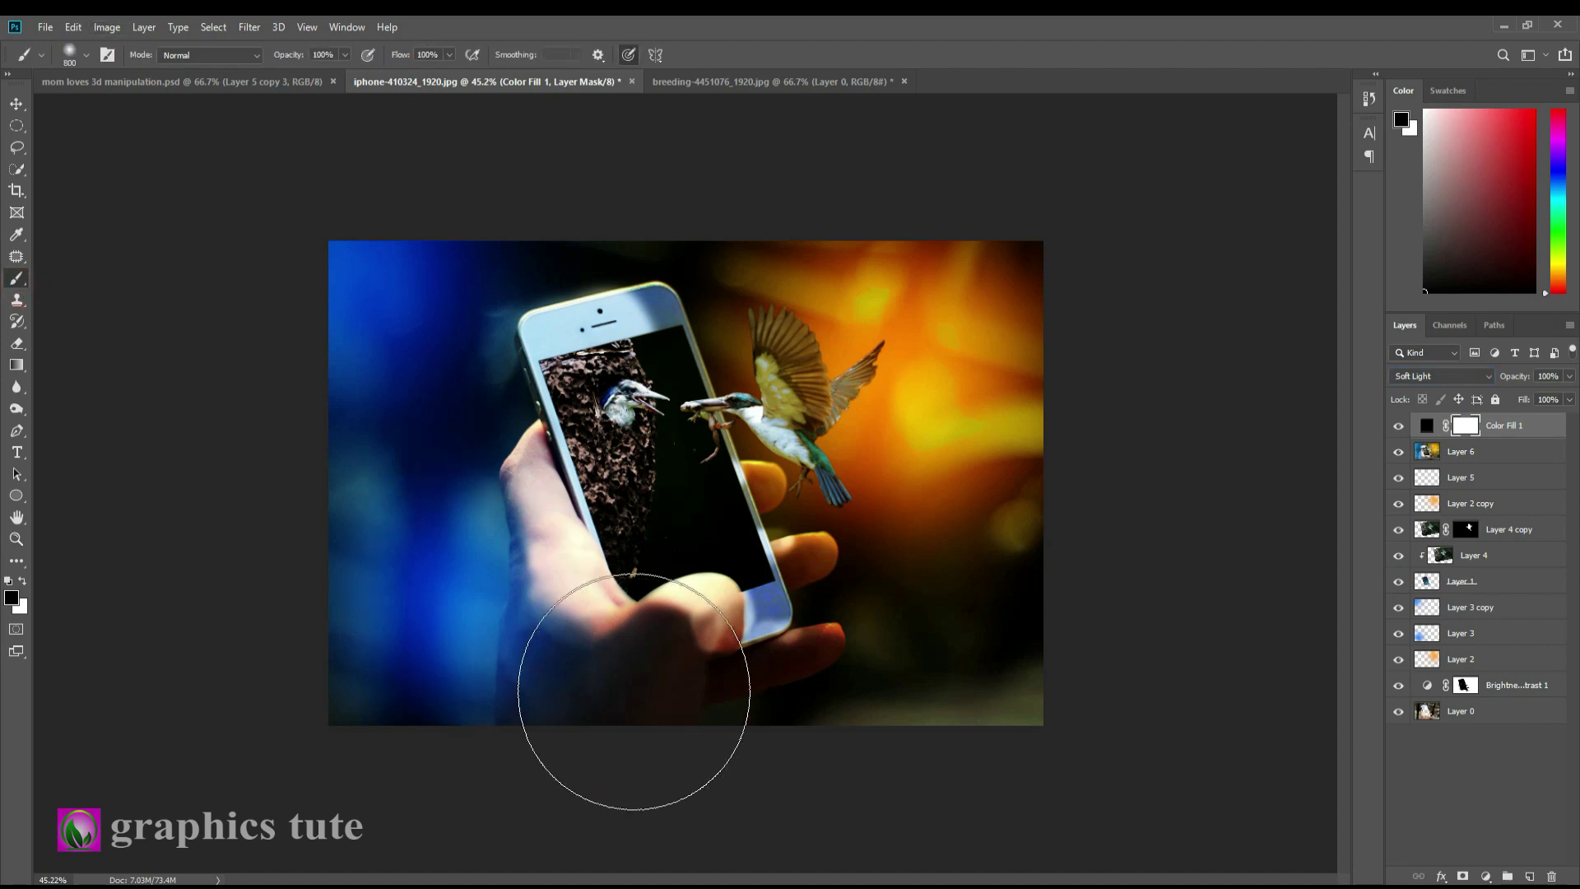
{"action": "key", "text": "bracketright"}
{"action": "key", "text": "bracketright"}
{"action": "mouse_move", "coordinate": [680, 491]}
{"action": "left_mouse_down"}
{"action": "mouse_move", "coordinate": [709, 437]}
{"action": "mouse_move", "coordinate": [636, 427]}
{"action": "mouse_move", "coordinate": [598, 458]}
{"action": "mouse_move", "coordinate": [691, 566]}
{"action": "left_mouse_up"}
{"action": "left_click", "coordinate": [746, 585]}
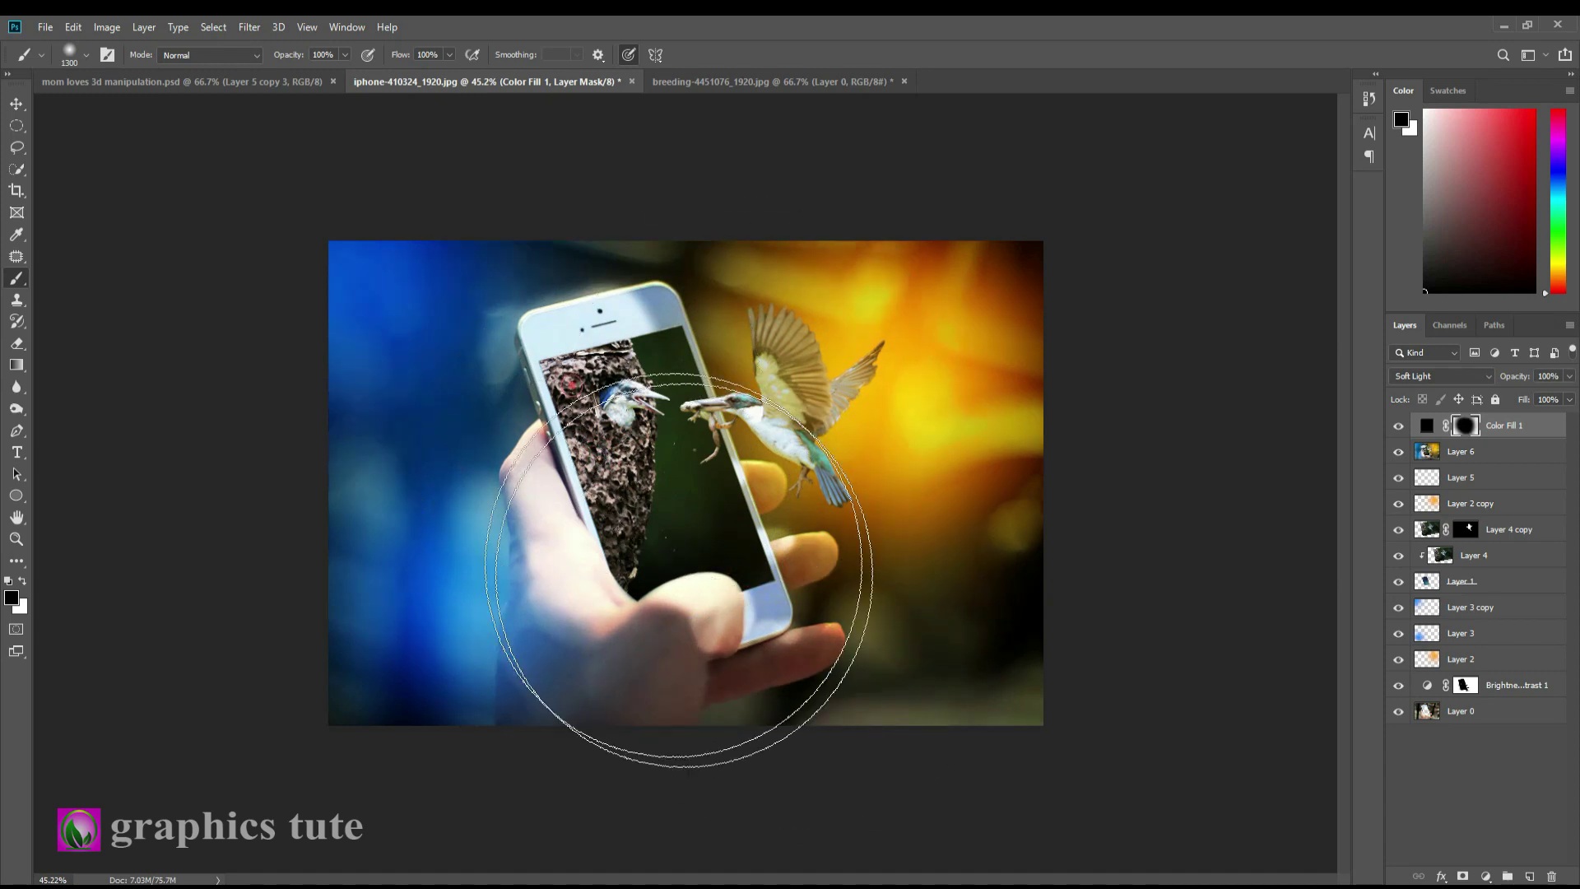
{"action": "left_click", "coordinate": [804, 653]}
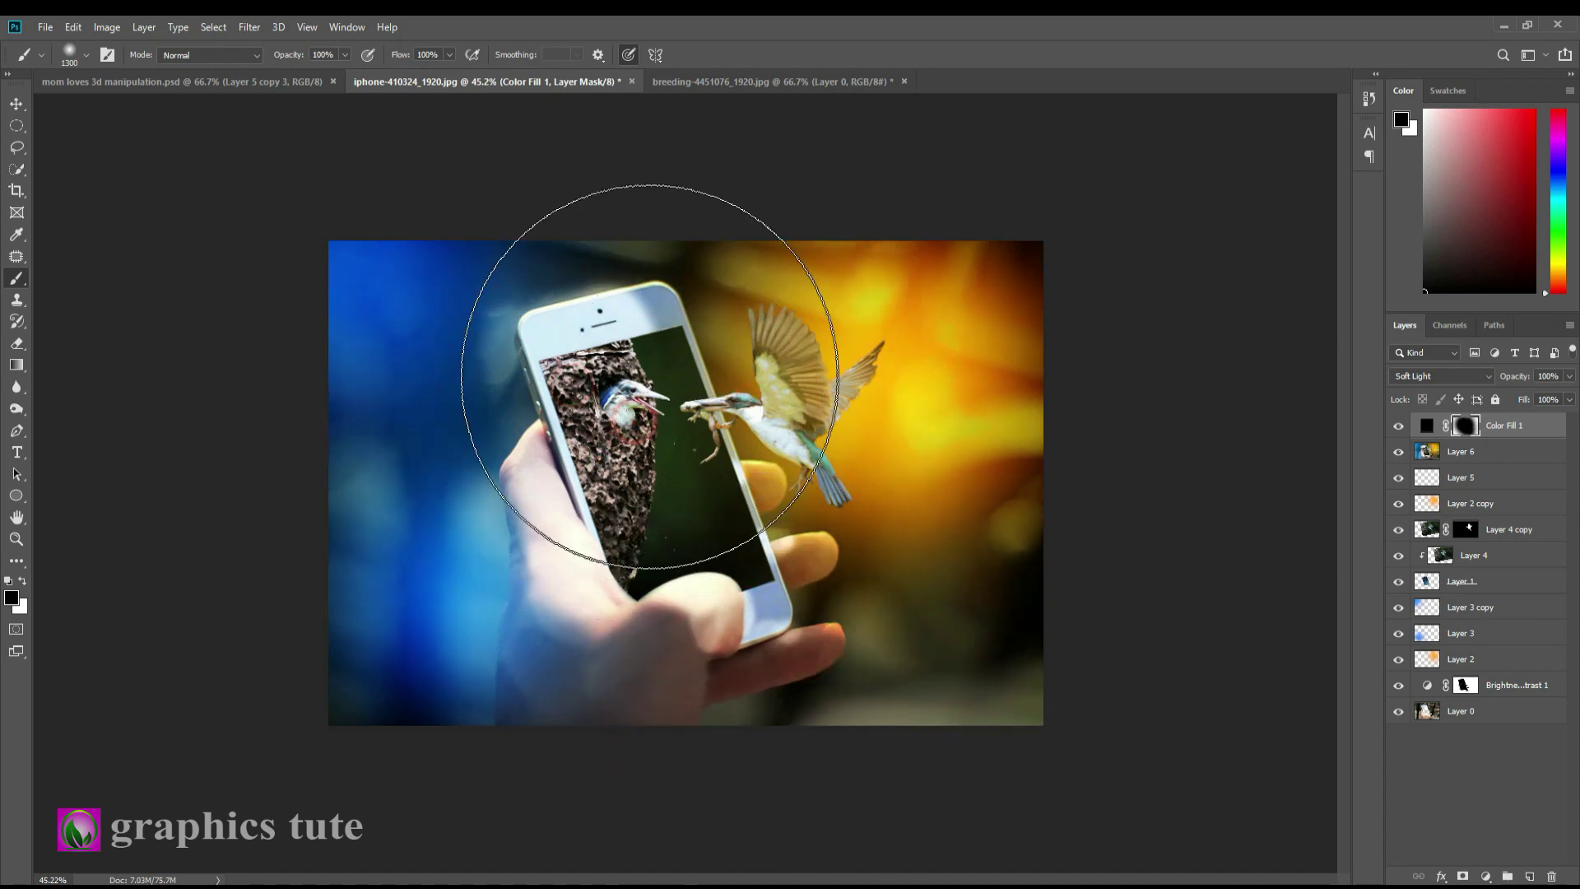
{"action": "left_click", "coordinate": [652, 347]}
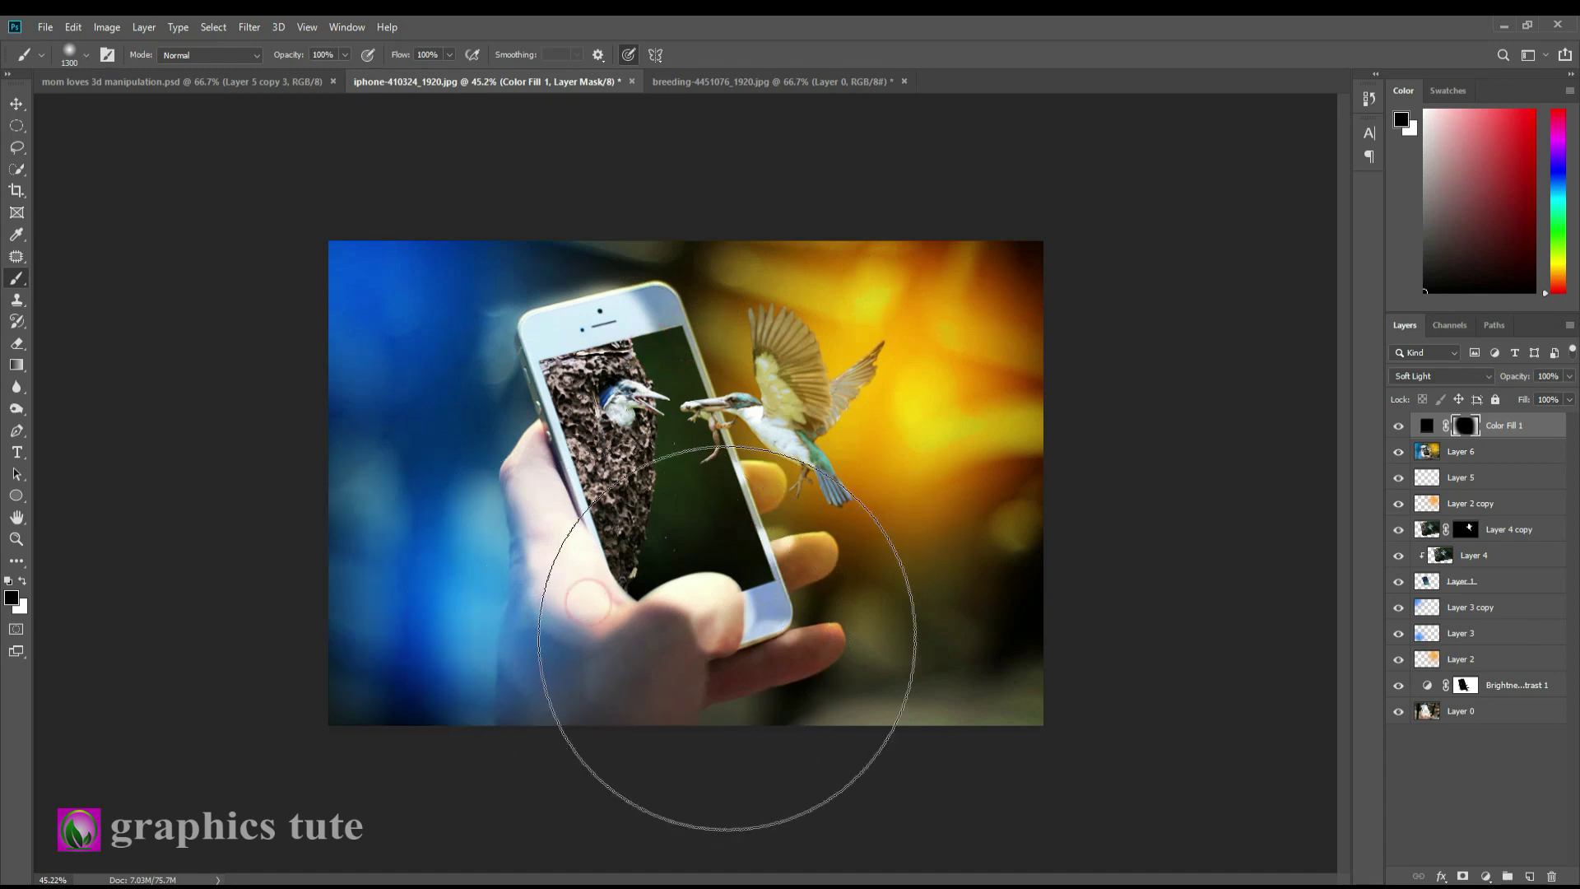
{"action": "left_click", "coordinate": [1399, 427]}
{"action": "left_click", "coordinate": [1400, 427]}
{"action": "left_click", "coordinate": [1400, 426]}
{"action": "left_click", "coordinate": [1399, 426]}
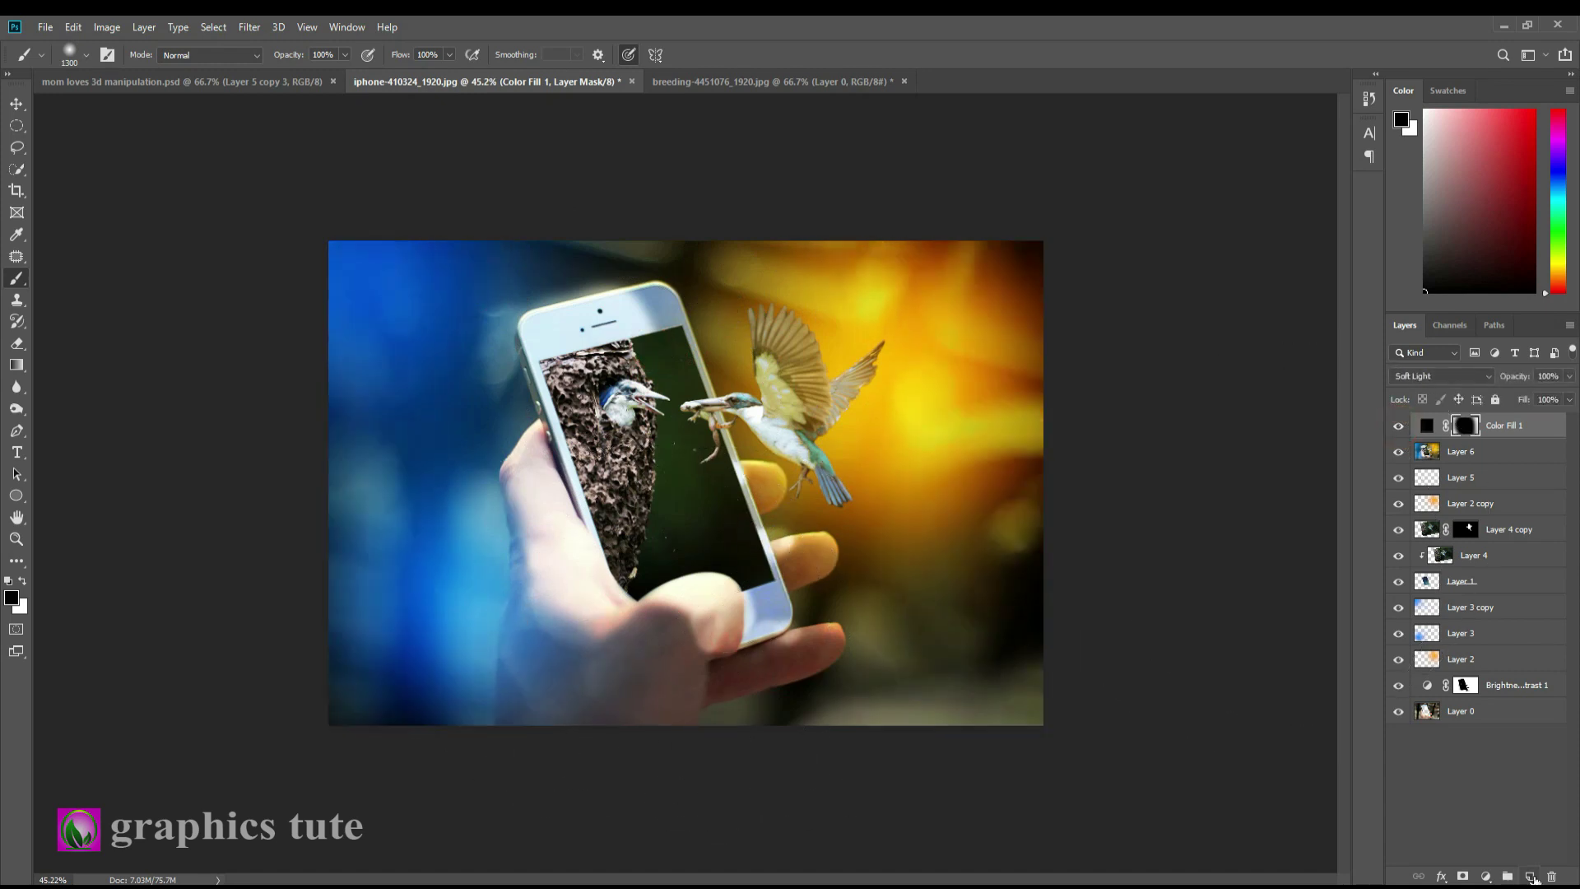
Stamp a new merged layer and, in Camera Raw Filter, set Contrast +12, Highlights +15, Shadows +22, Whites +28 and Blacks +8
{"action": "key", "text": "ctrl+shift+alt+e"}
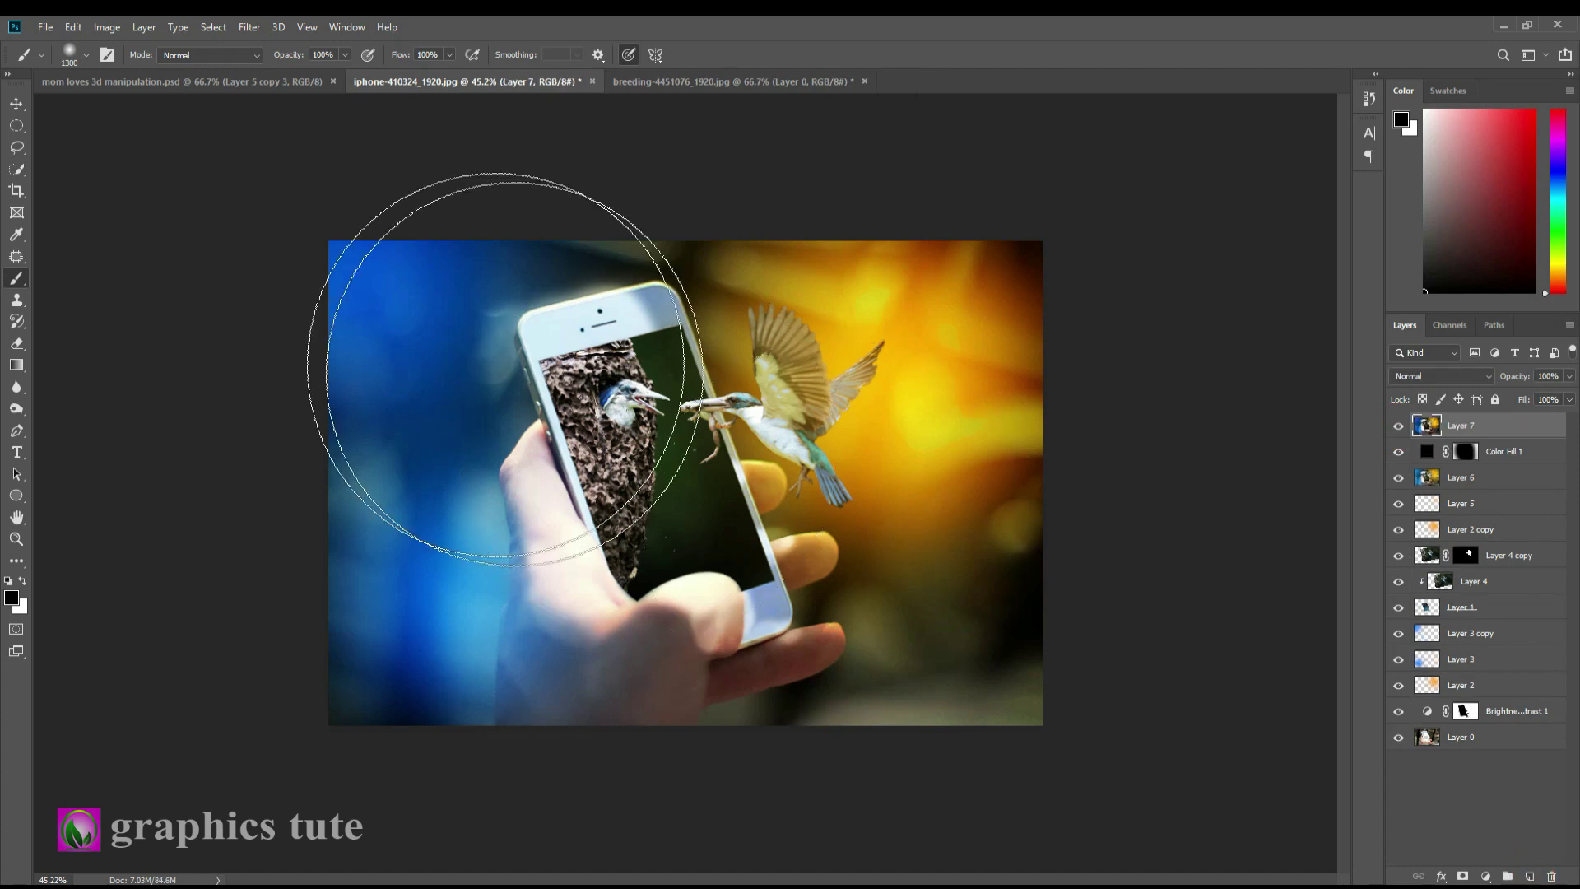
{"action": "left_click", "coordinate": [251, 31]}
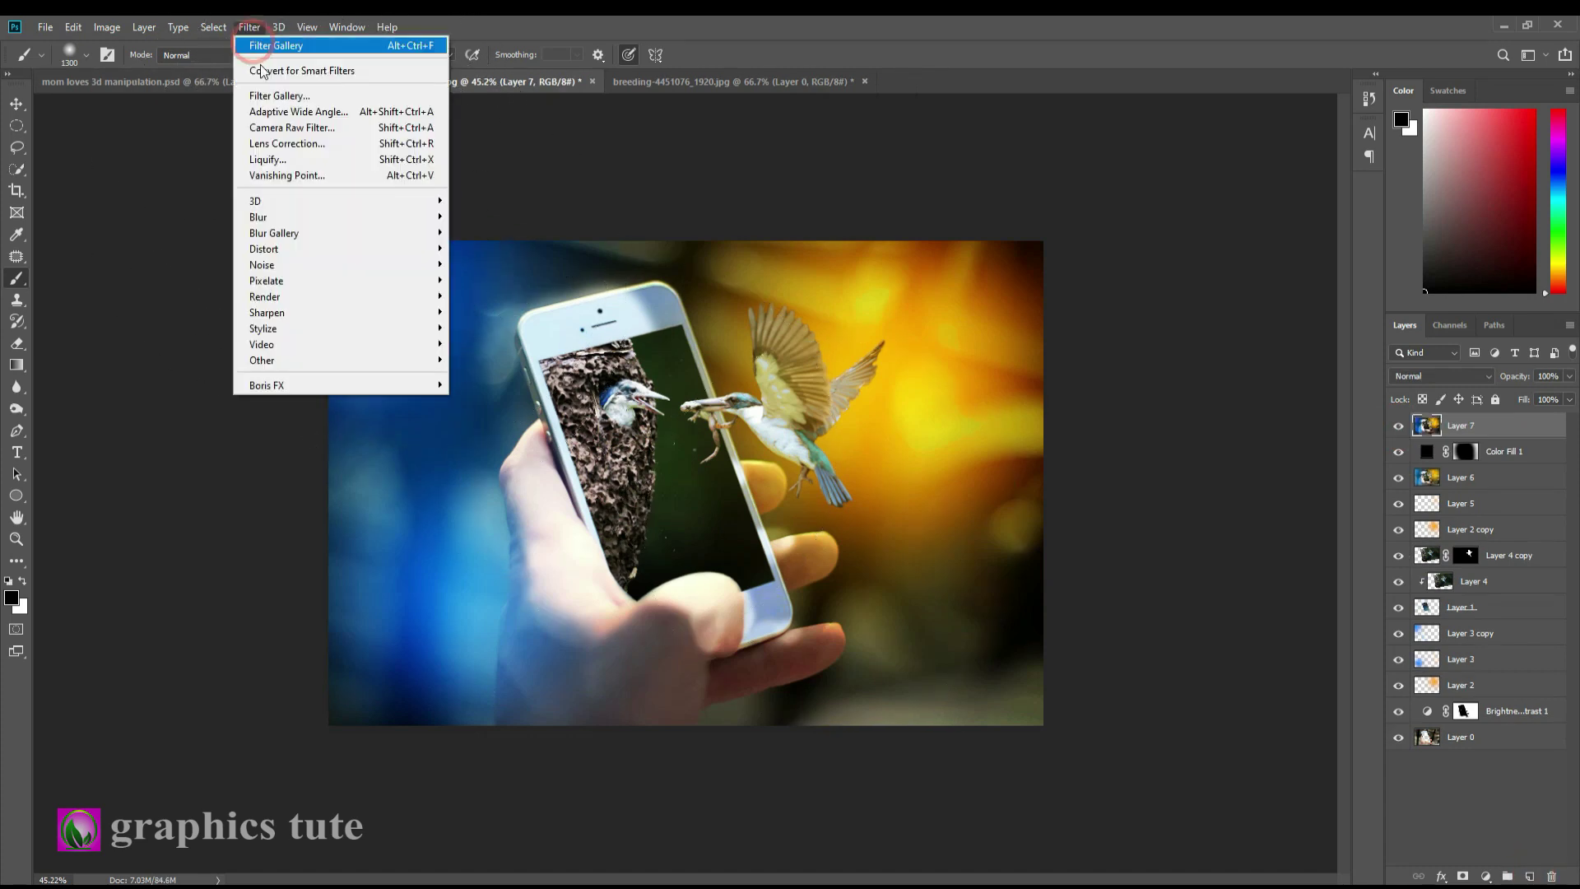
{"action": "left_click", "coordinate": [283, 129]}
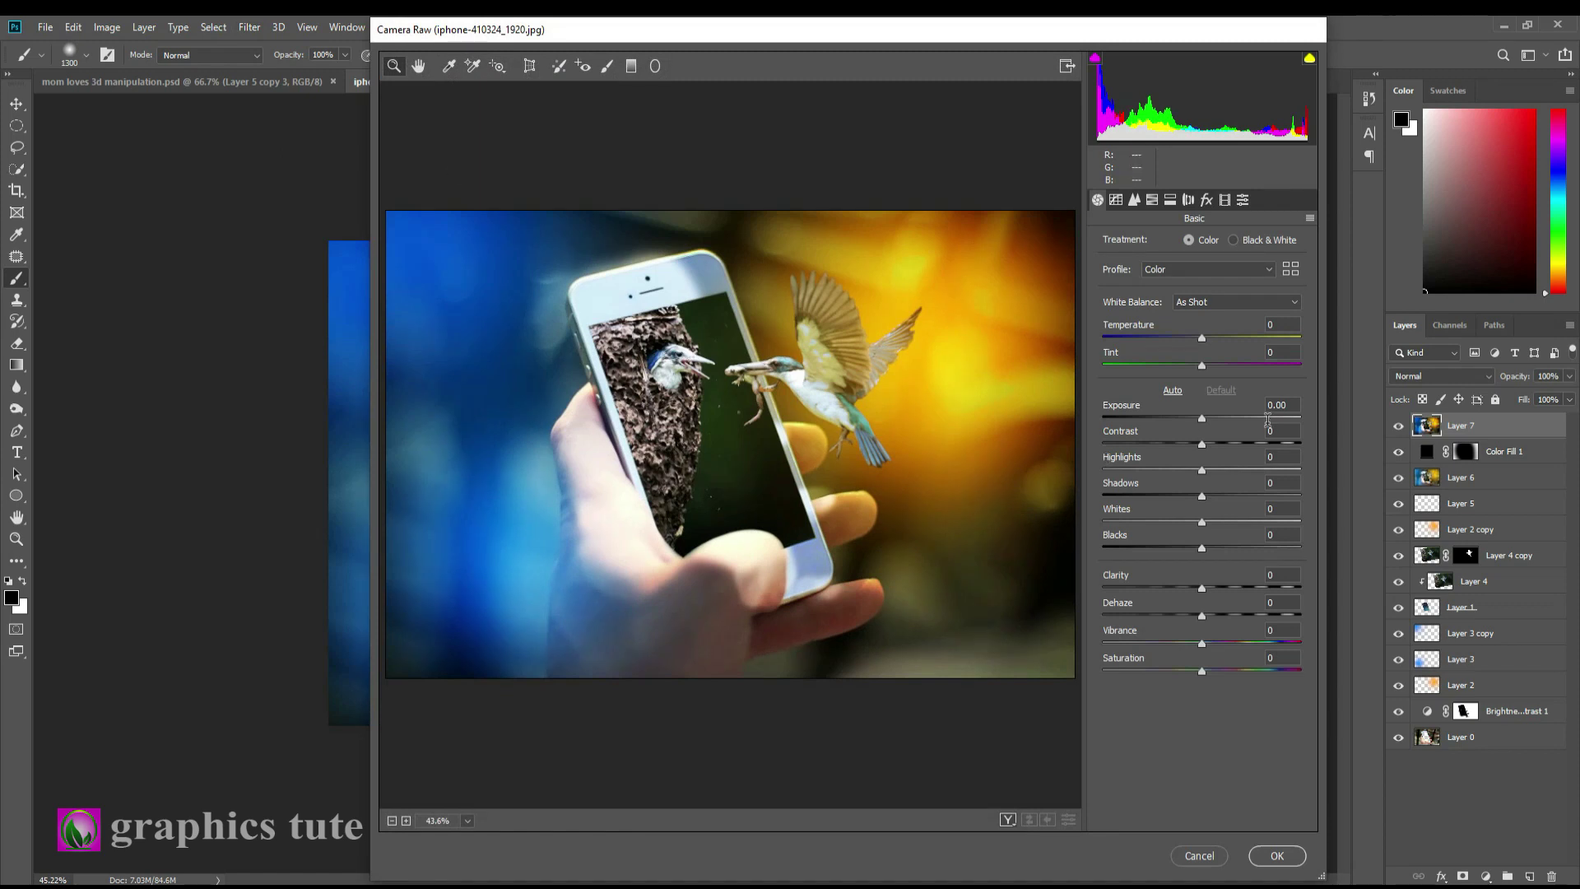
{"action": "left_click_drag", "start_coordinate": [1203, 444], "coordinate": [1210, 551]}
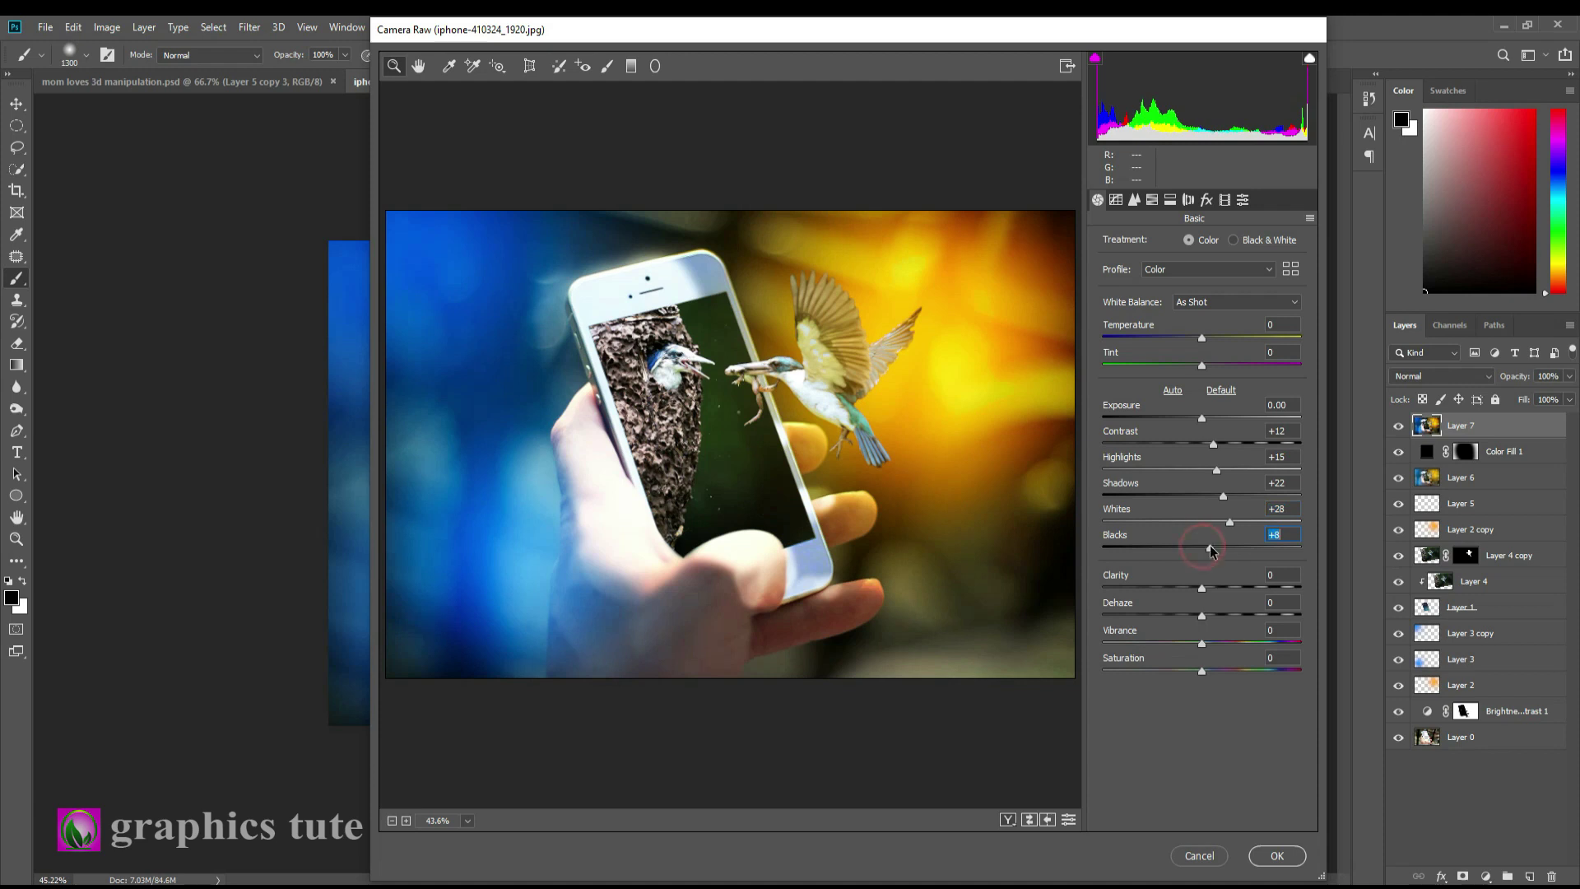
Set Vibrance +18, Saturation +7, Clarity +13 and Dehaze +13, apply the Camera Raw grade, and compare the image with and without it
{"action": "mouse_move", "coordinate": [1202, 647]}
{"action": "left_mouse_down"}
{"action": "mouse_move", "coordinate": [1220, 646]}
{"action": "mouse_move", "coordinate": [1208, 672]}
{"action": "left_mouse_up"}
{"action": "left_click_drag", "start_coordinate": [1202, 587], "coordinate": [1214, 588]}
{"action": "left_click_drag", "start_coordinate": [1217, 613], "coordinate": [1215, 615]}
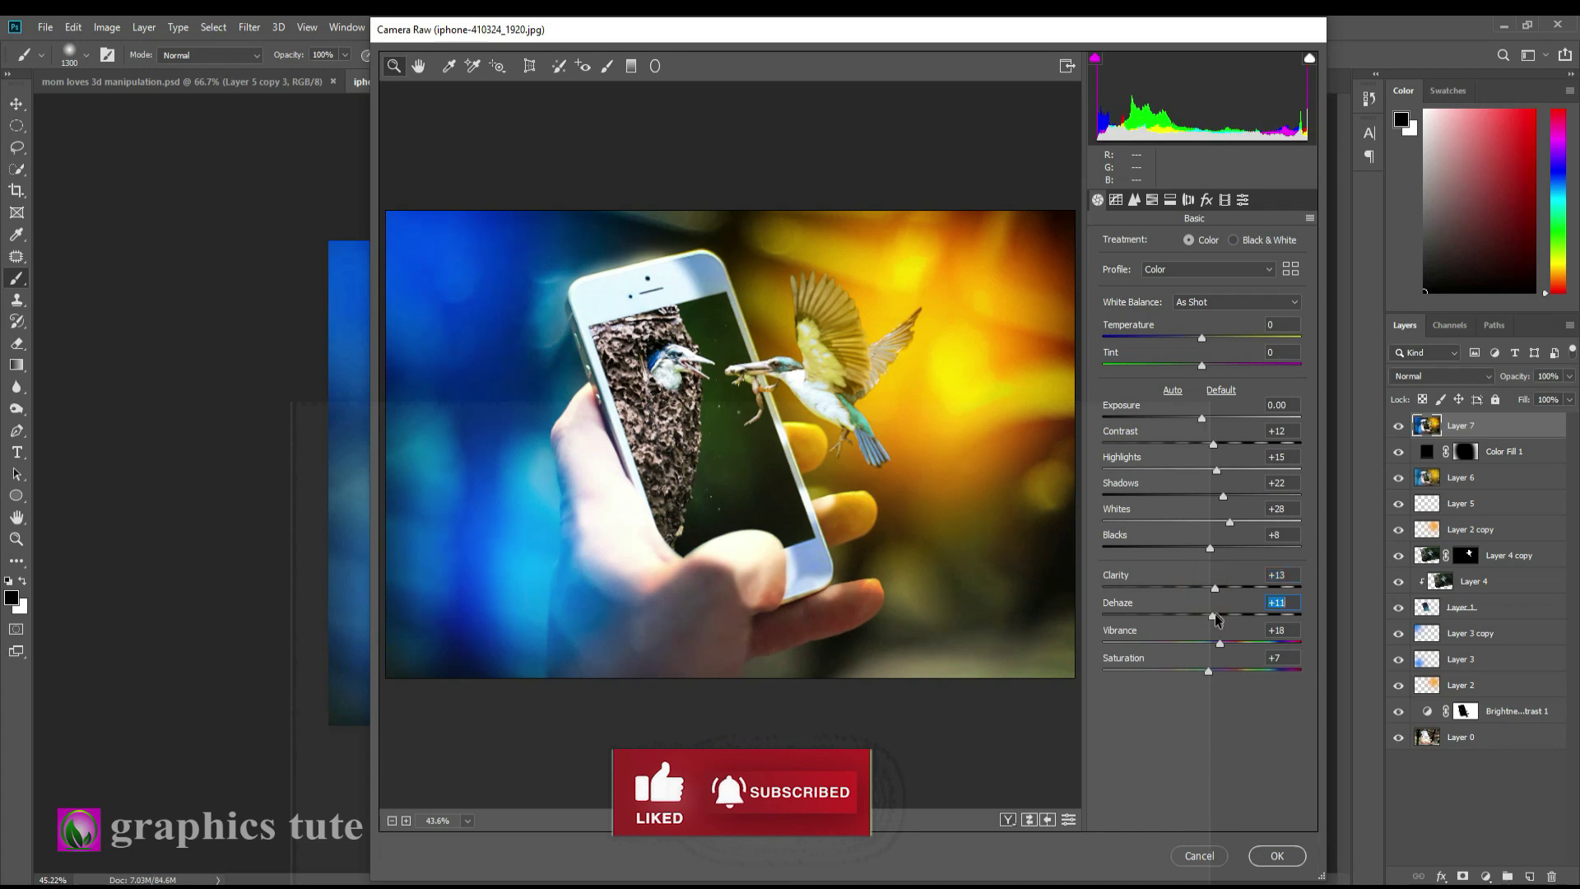
{"action": "left_click", "coordinate": [1277, 856]}
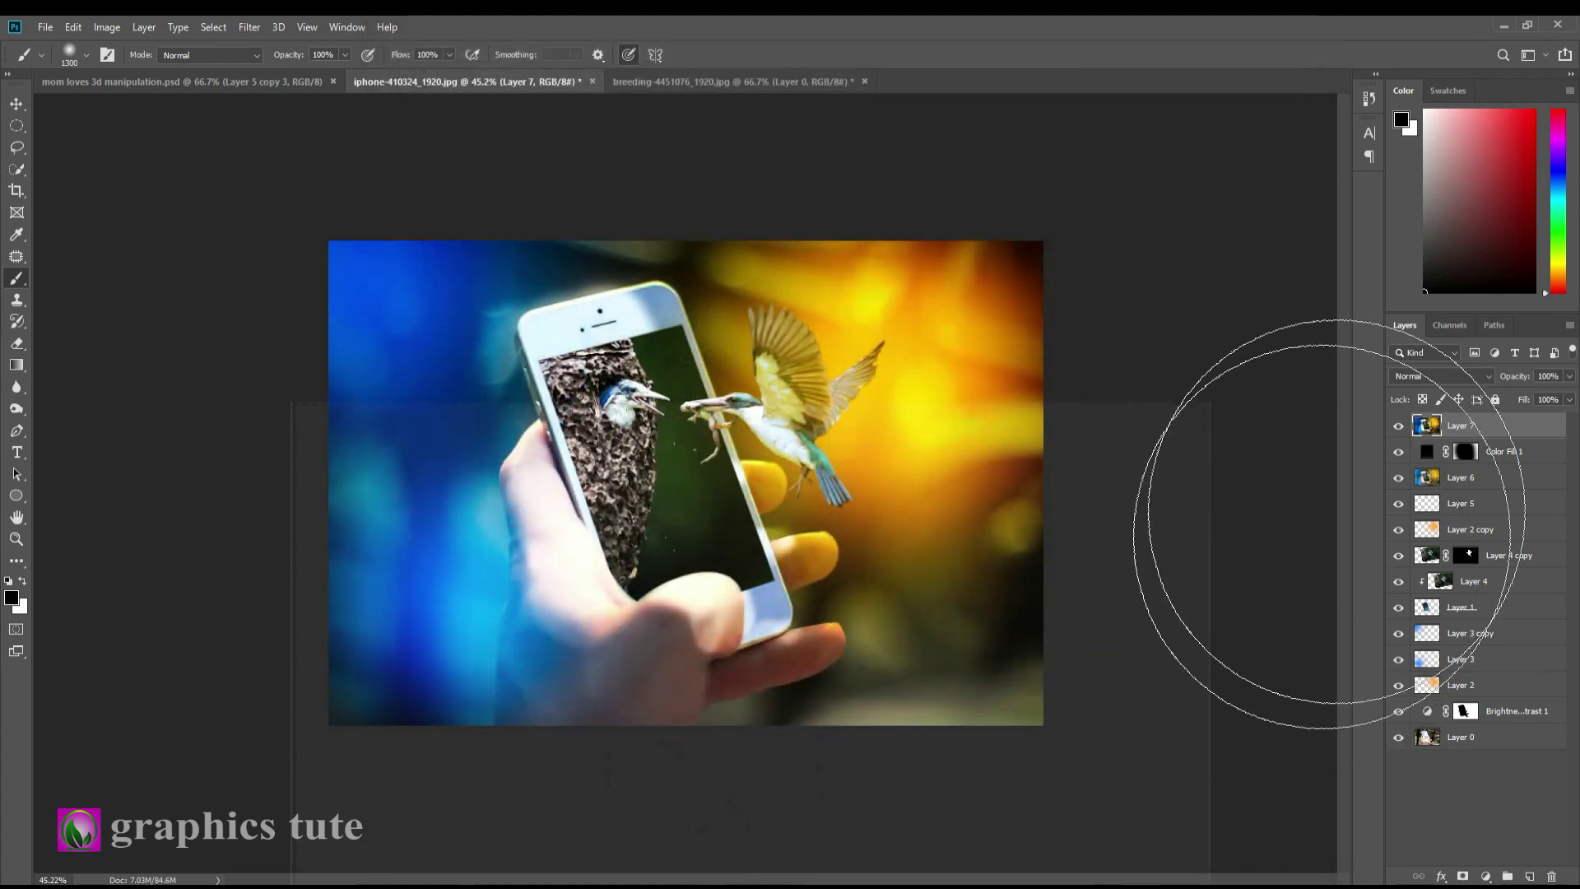
{"action": "left_click", "coordinate": [1399, 426]}
{"action": "left_click", "coordinate": [1399, 426]}
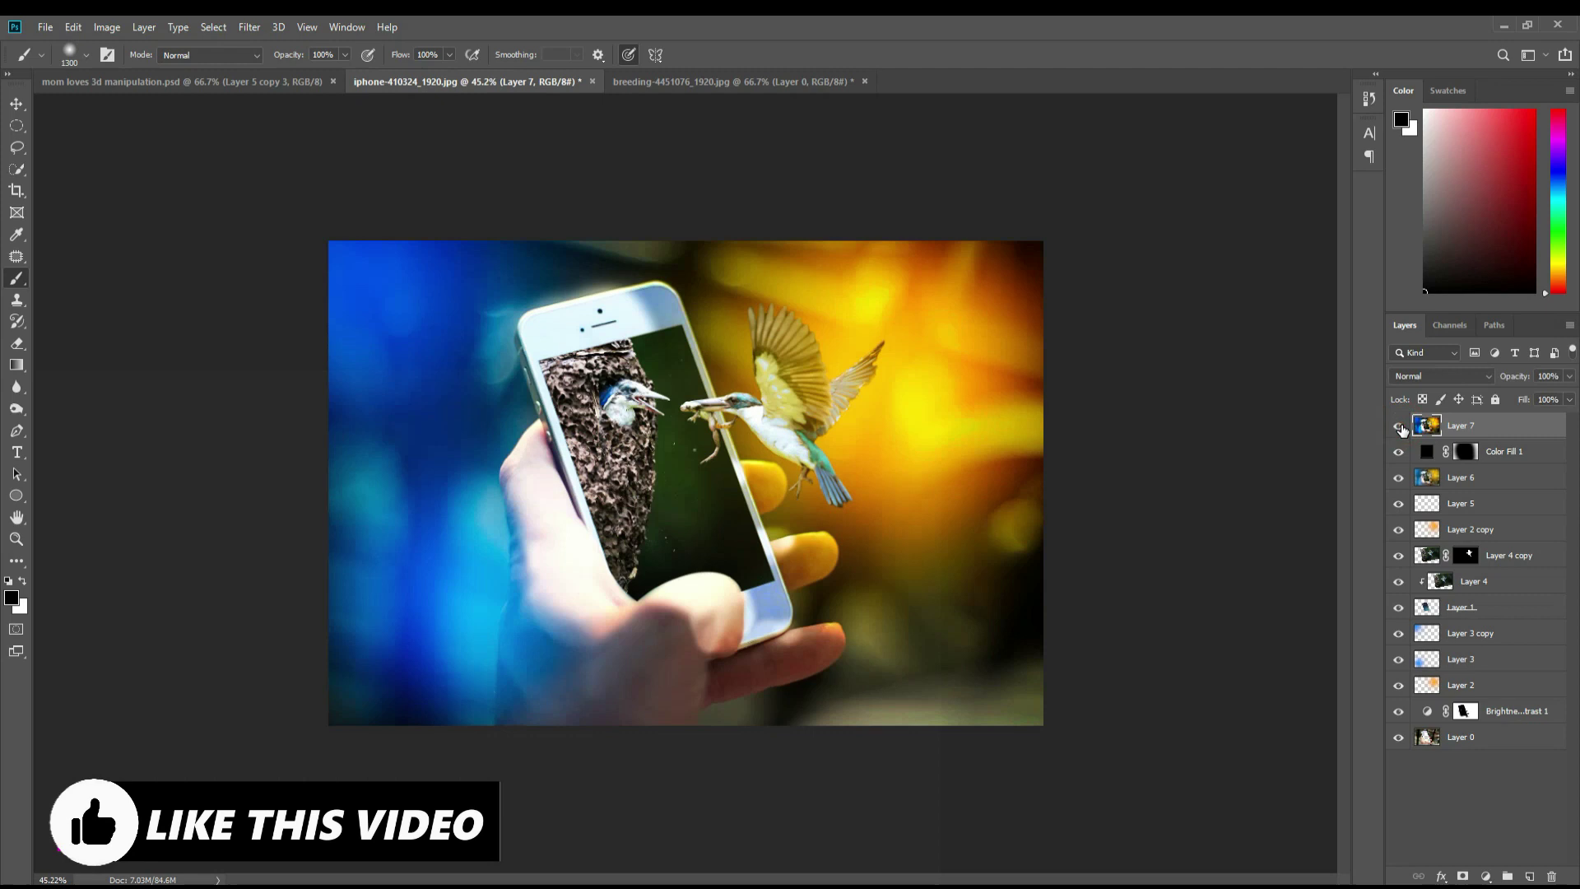
Sharpen the graded merged layer using Unsharp Mask with amount 81%, radius 14.3 pixels and threshold 47 levels
{"action": "left_click", "coordinate": [247, 28]}
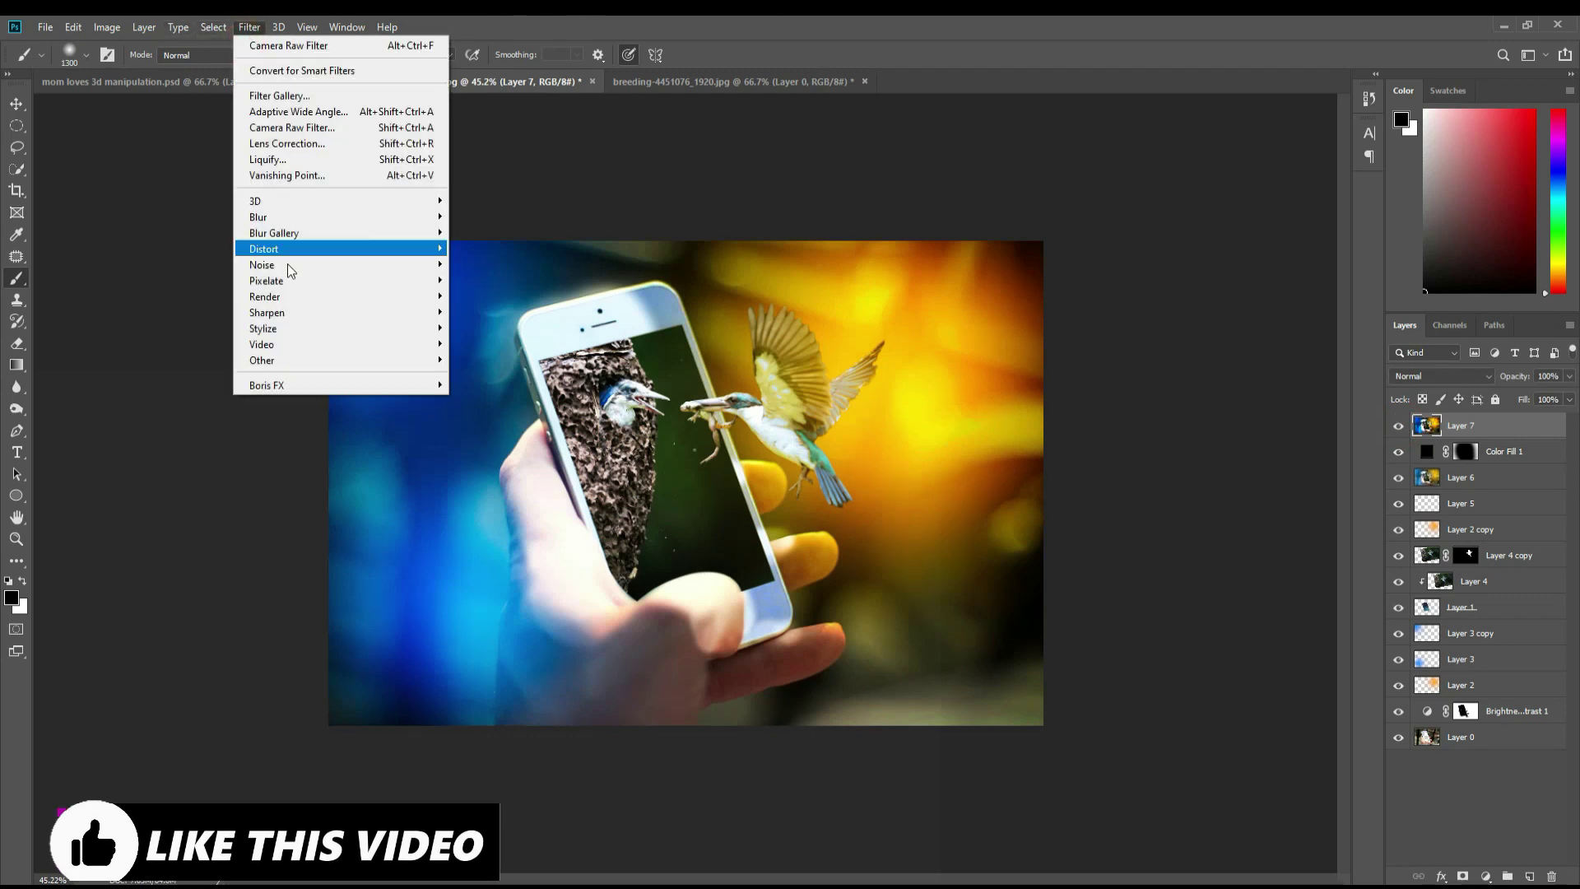
{"action": "mouse_move", "coordinate": [345, 311]}
{"action": "left_click", "coordinate": [494, 392]}
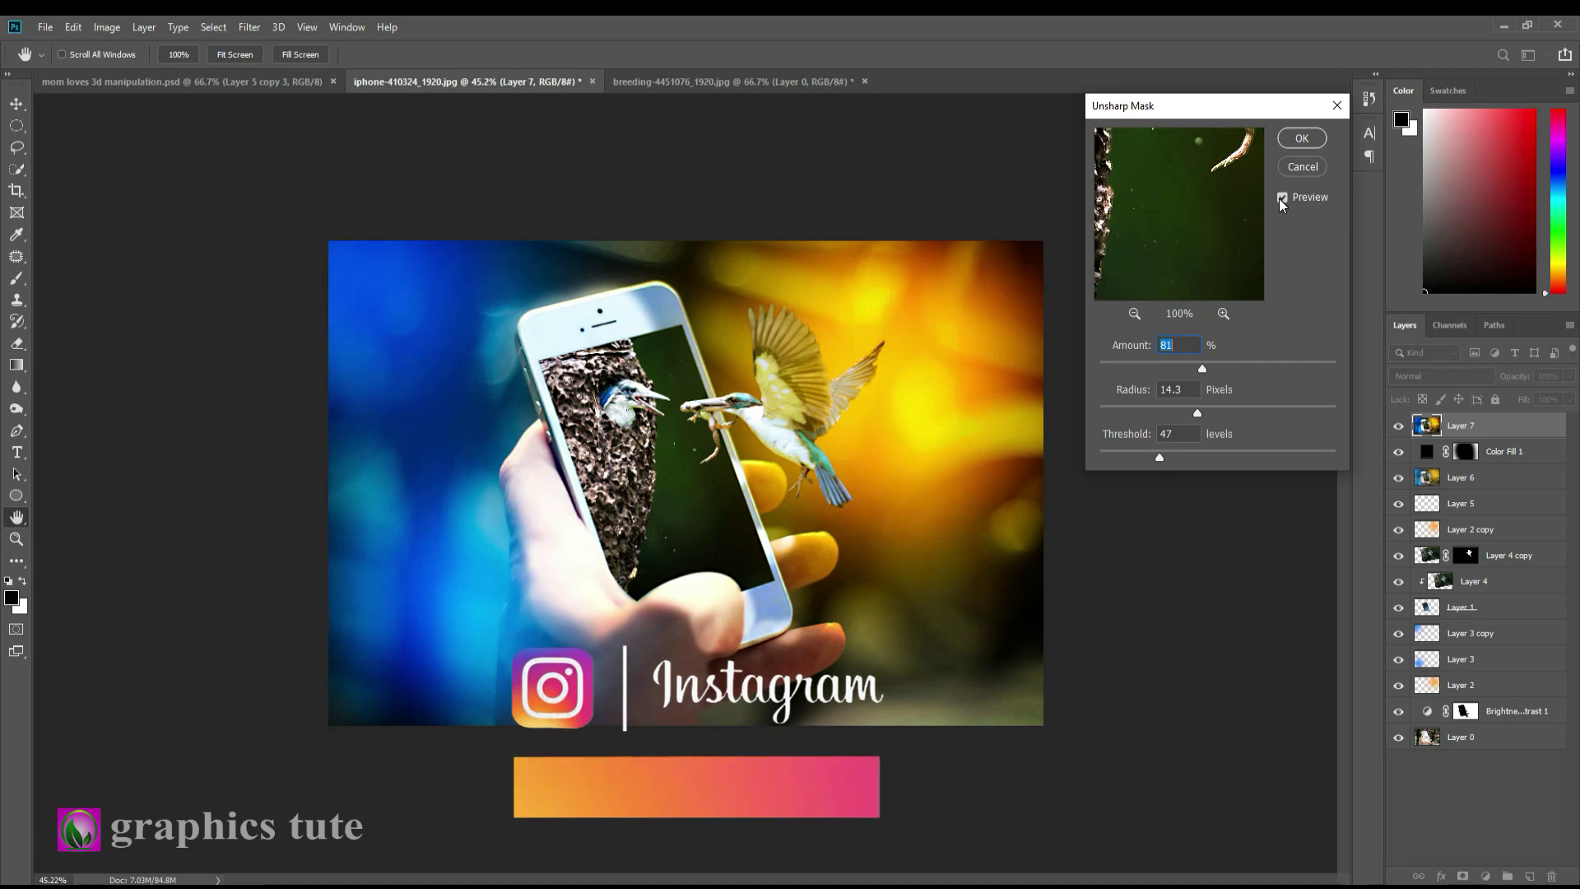
{"action": "left_click", "coordinate": [1303, 142]}
{"action": "key", "text": "b"}
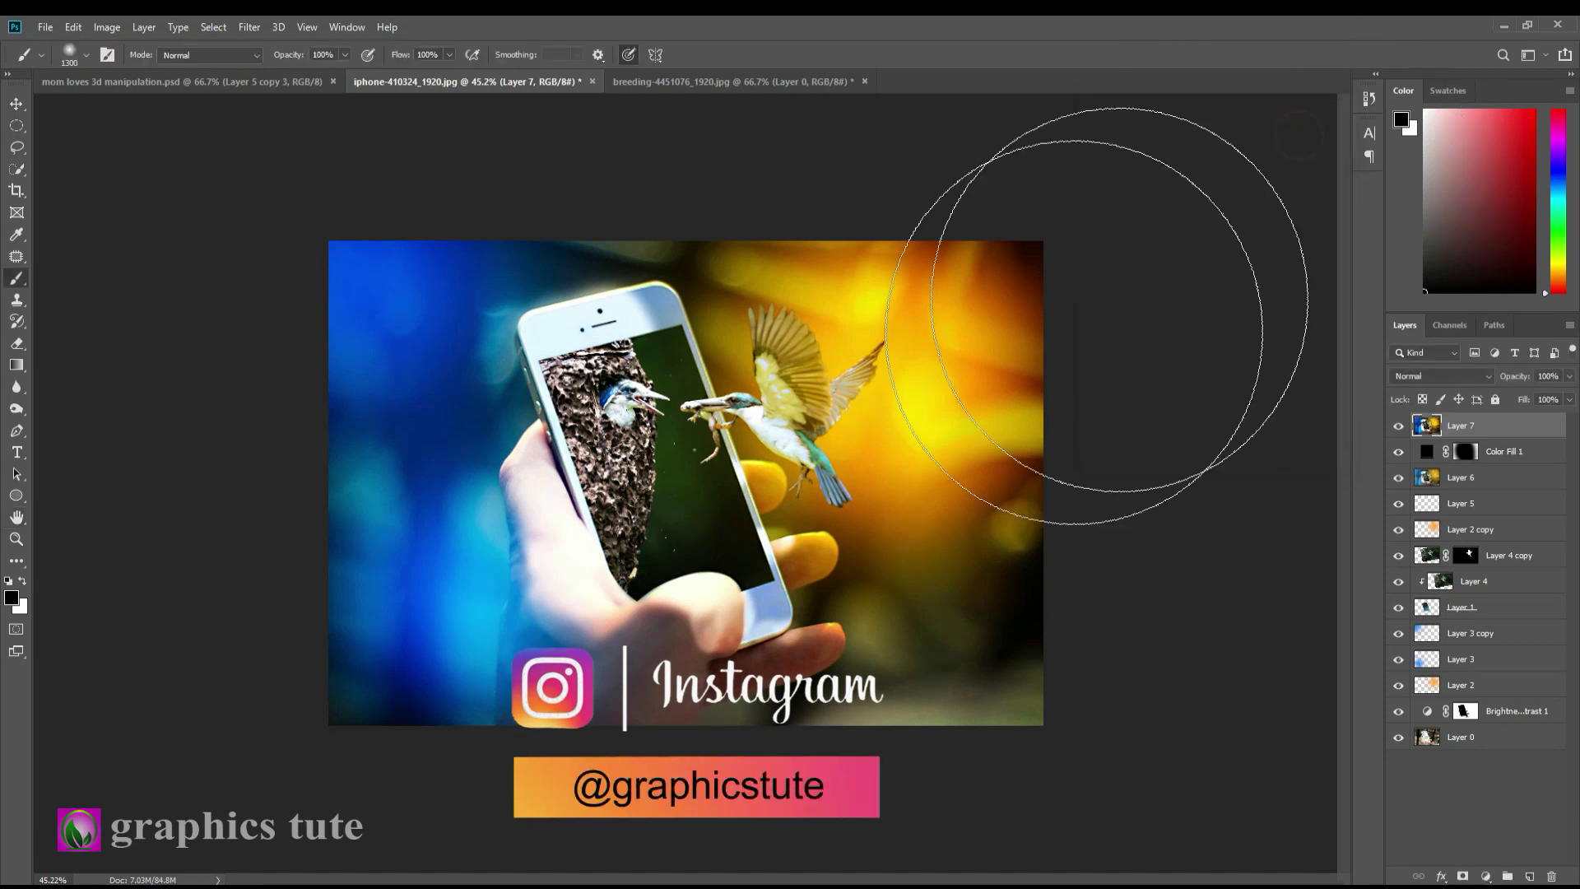
{"action": "mouse_move", "coordinate": [759, 419]}
{"action": "left_mouse_down"}
{"action": "mouse_move", "coordinate": [782, 411]}
{"action": "mouse_move", "coordinate": [683, 399]}
{"action": "mouse_move", "coordinate": [781, 415]}
{"action": "left_mouse_up"}
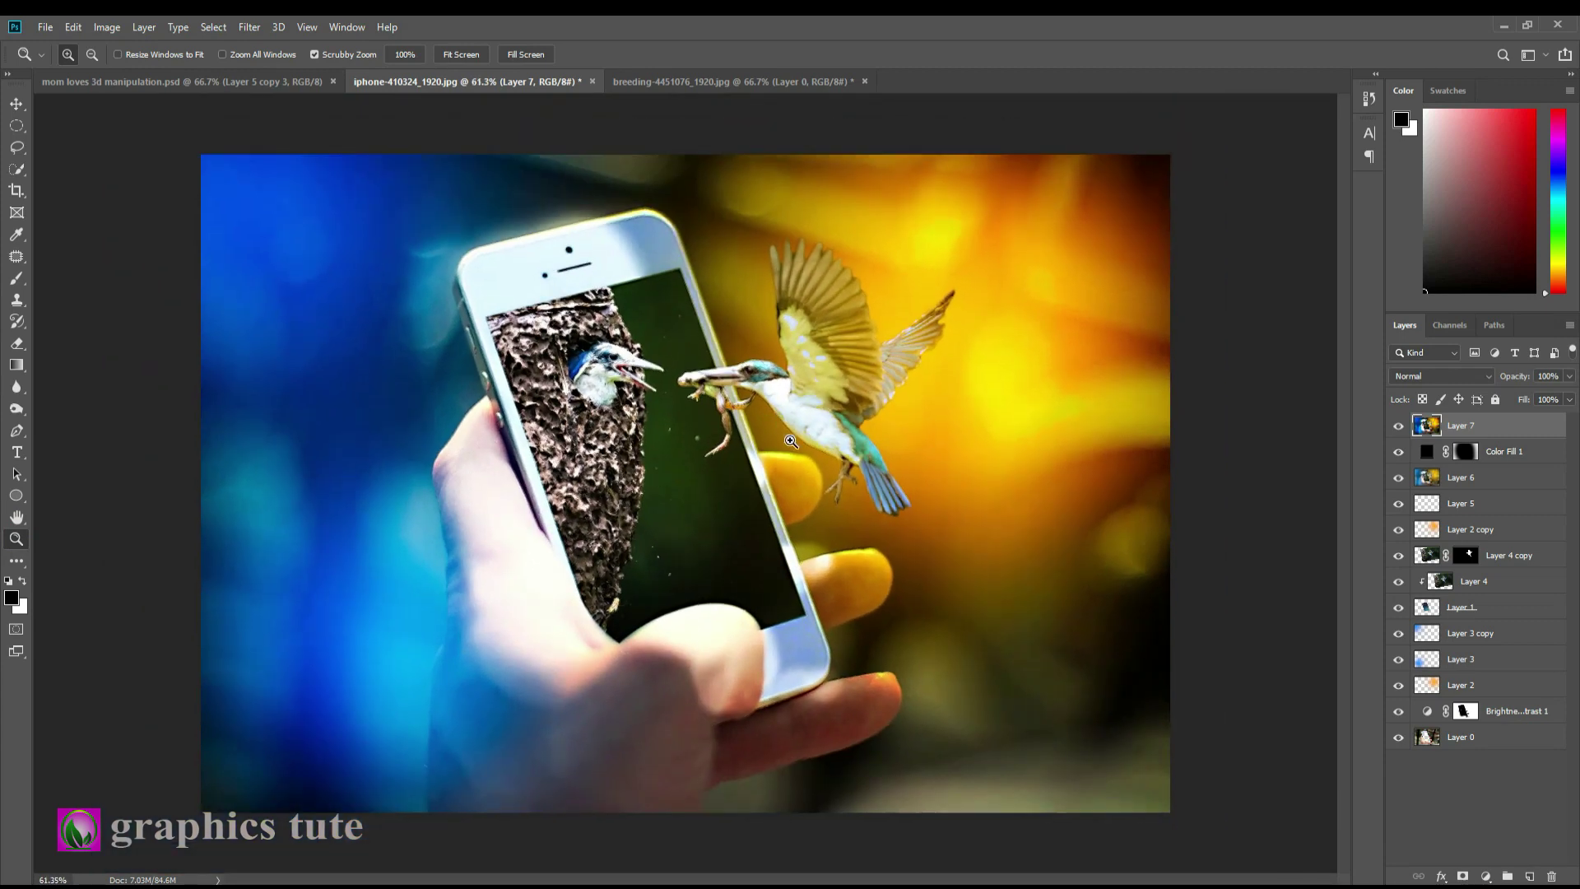